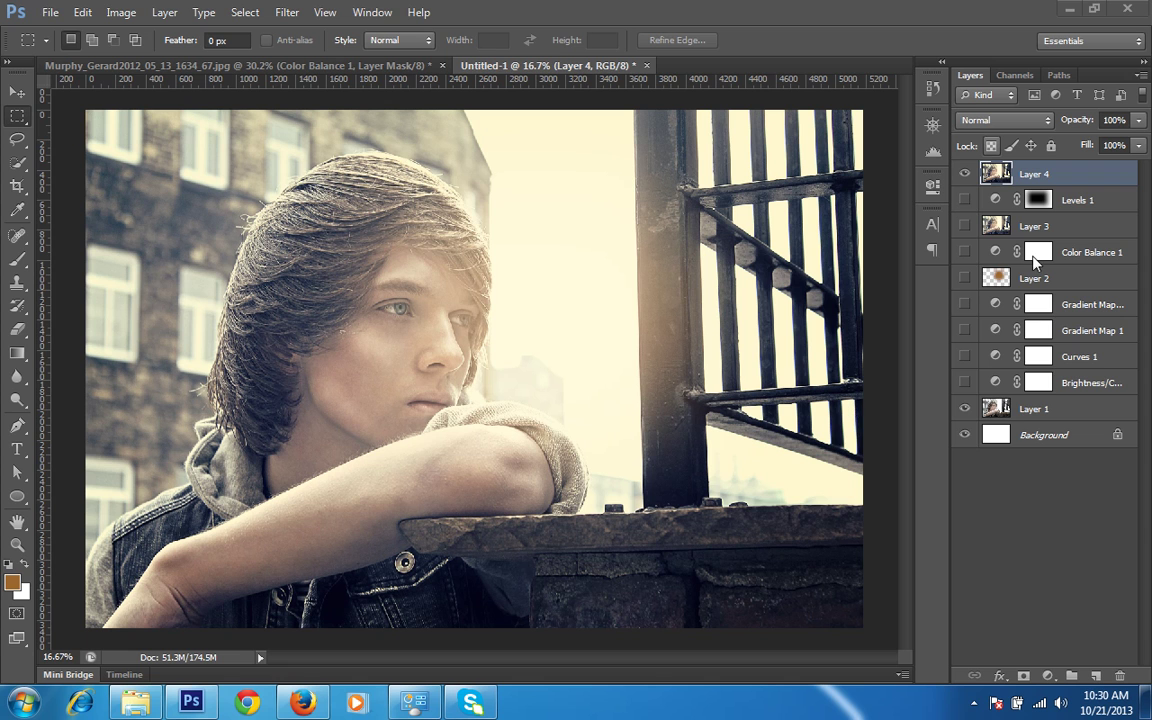
Compare the finished color effect with the original photo by switching Layer 4's visibility.
left_click(964, 175)
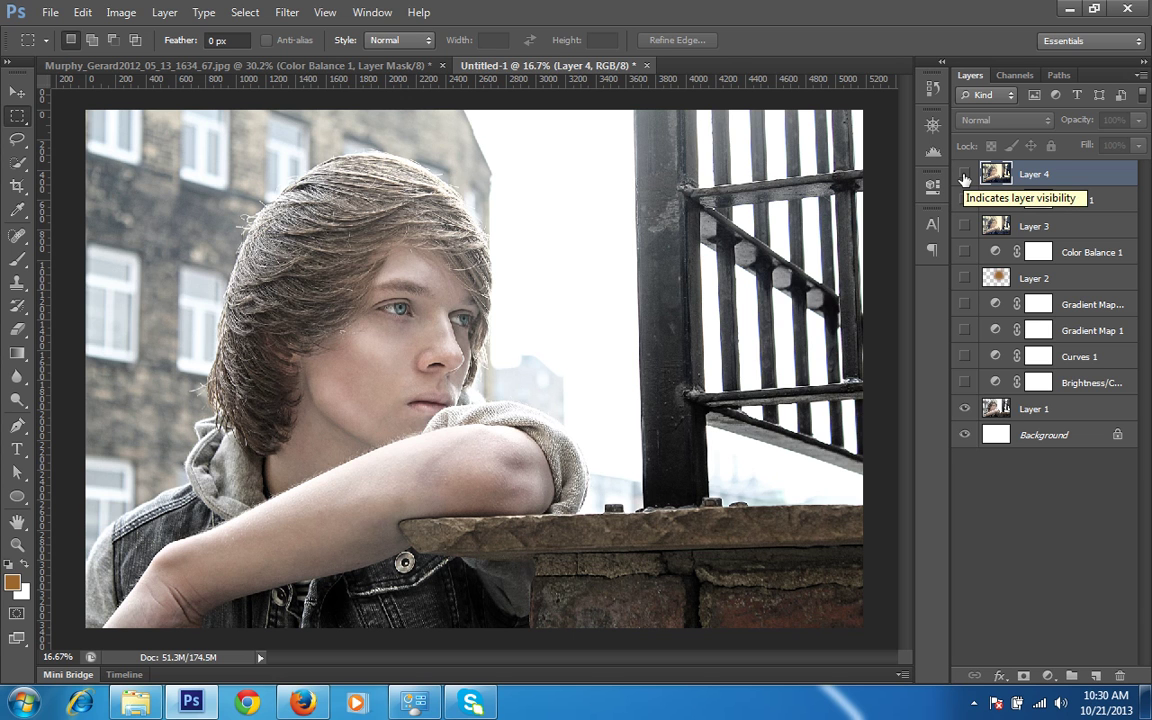
left_click(964, 175)
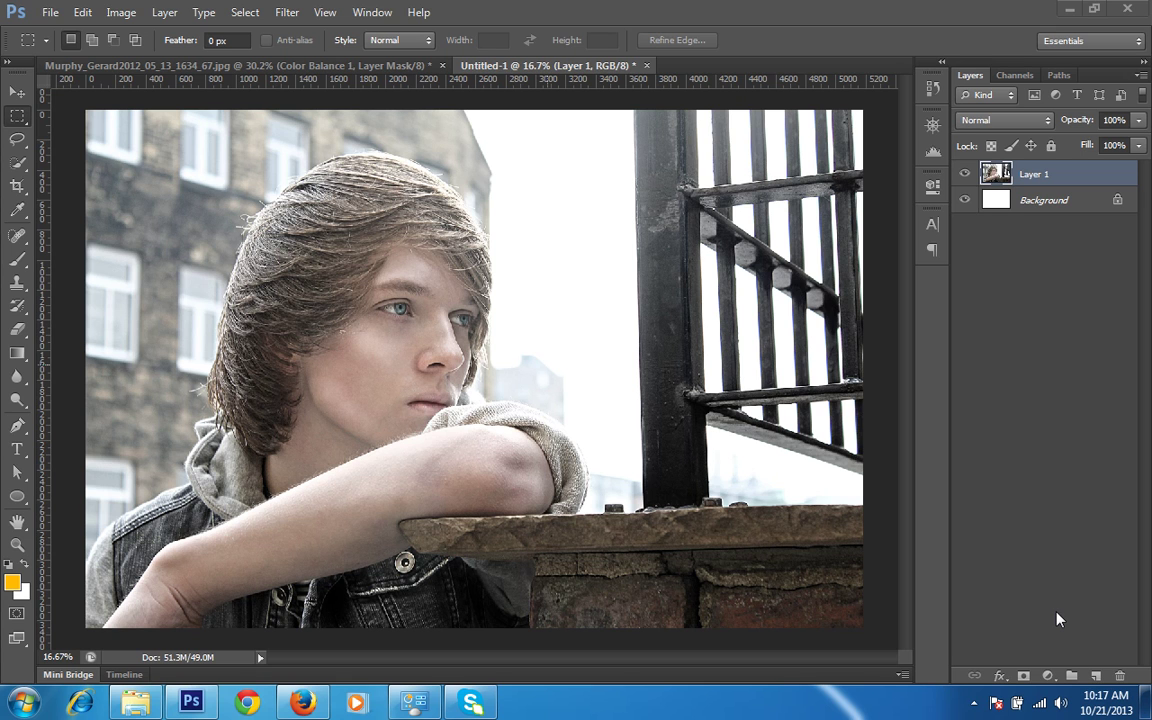
Add a Brightness/Contrast adjustment layer above Layer 1, reduce its contrast, and compare the image with and without it.
left_click(1047, 678)
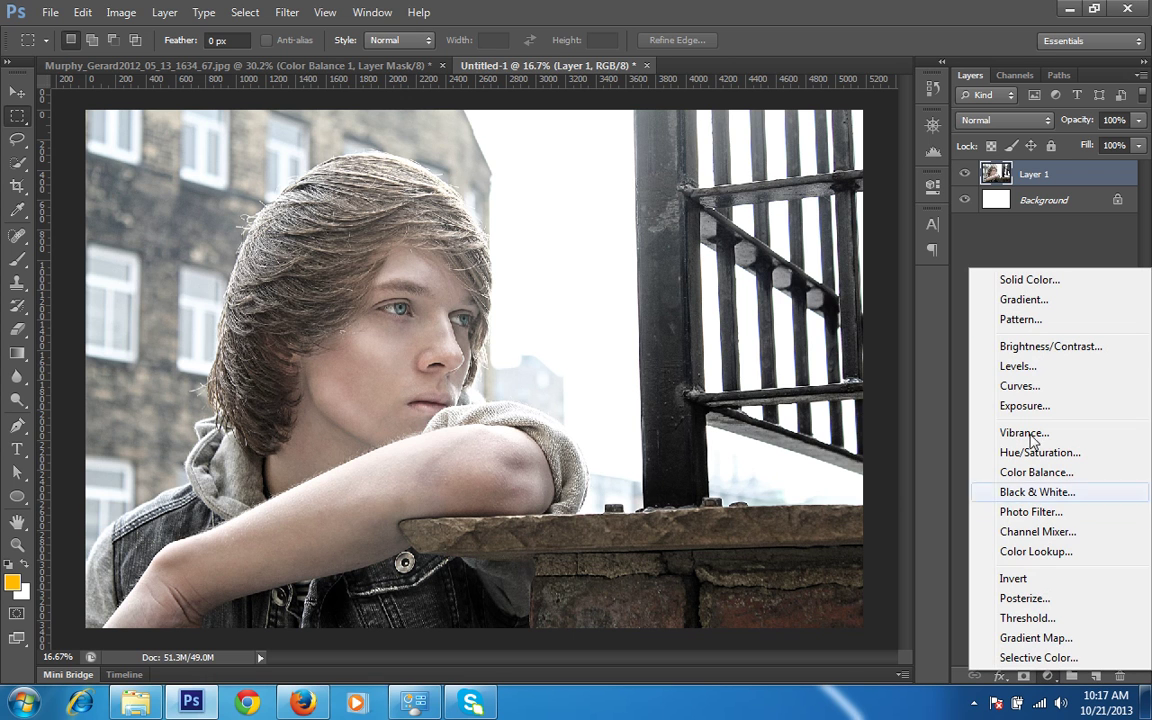
left_click(1036, 348)
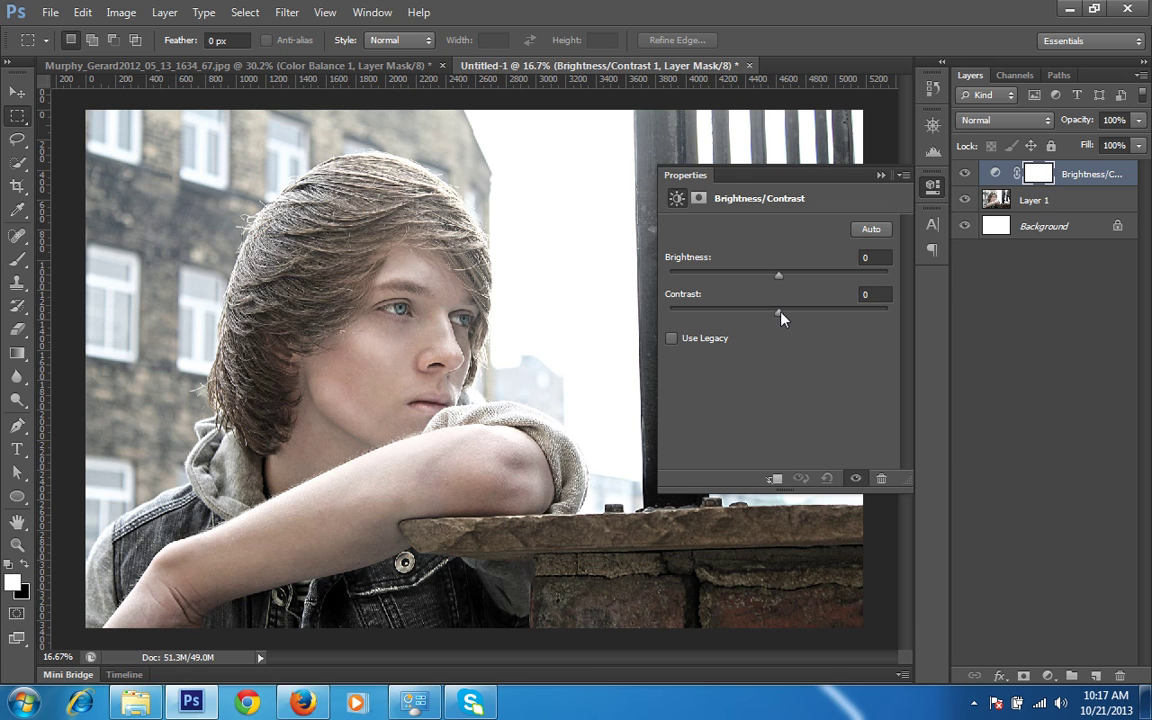
left_click_drag(781, 317, 719, 315)
left_click(881, 175)
left_click(965, 175)
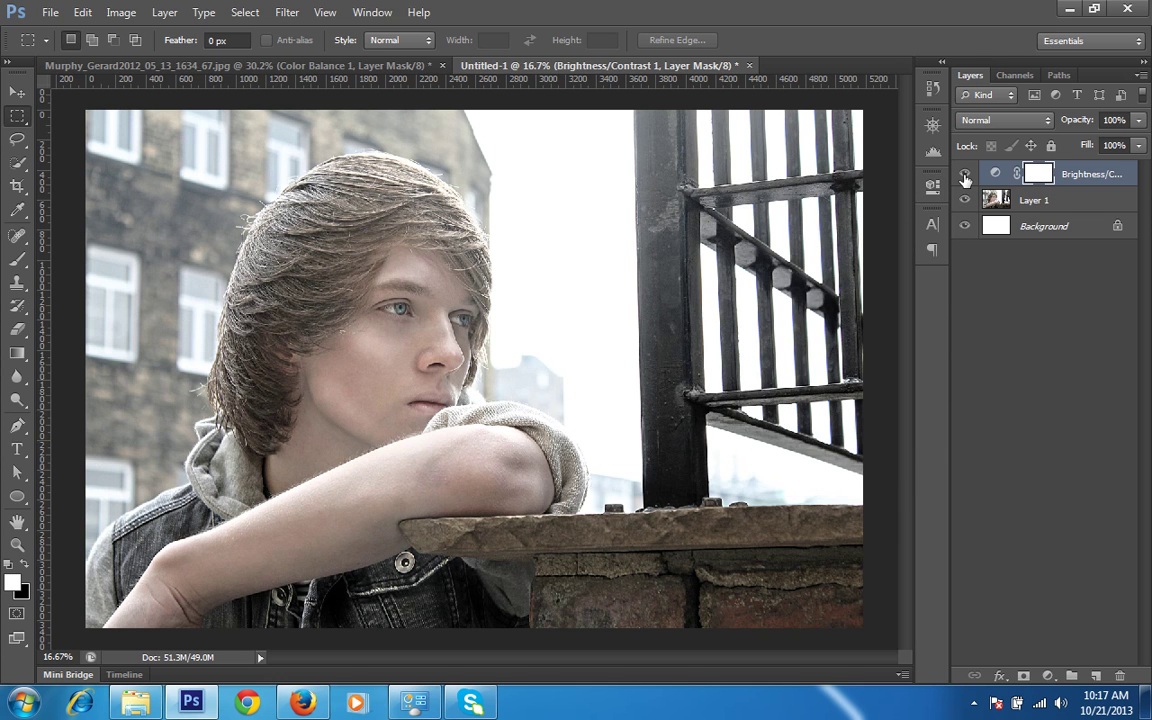
left_click(965, 175)
Add a Curves adjustment layer above the Brightness/Contrast layer.
left_click(1048, 676)
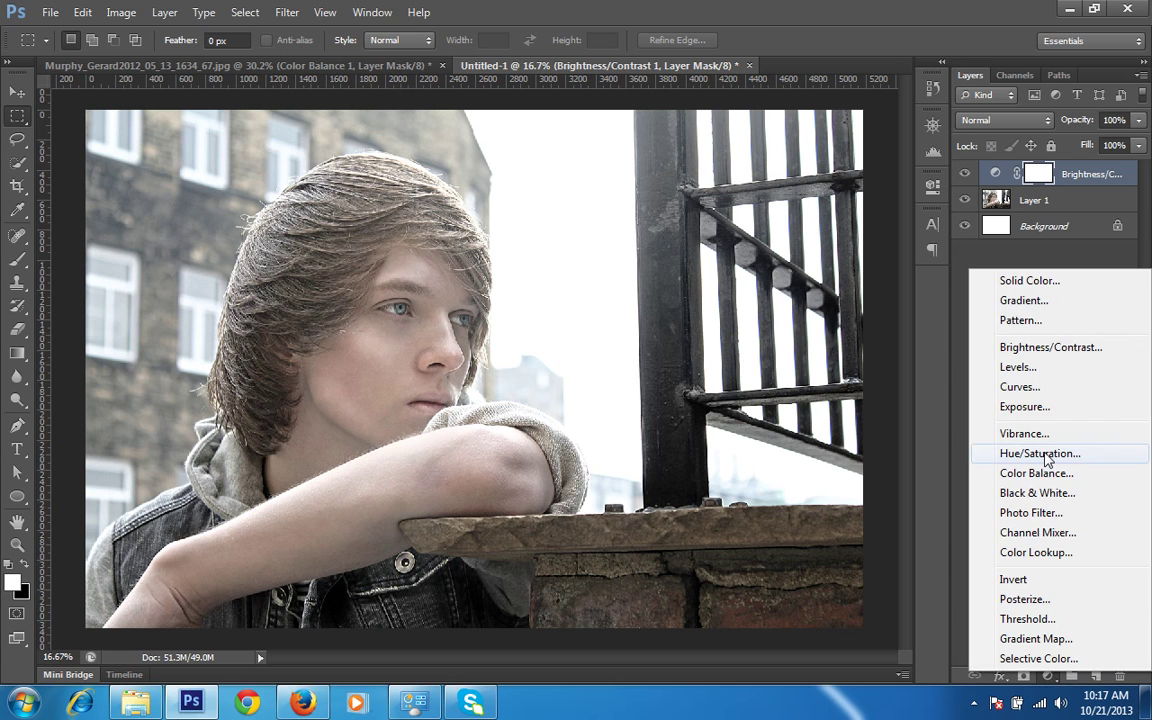
left_click(1024, 388)
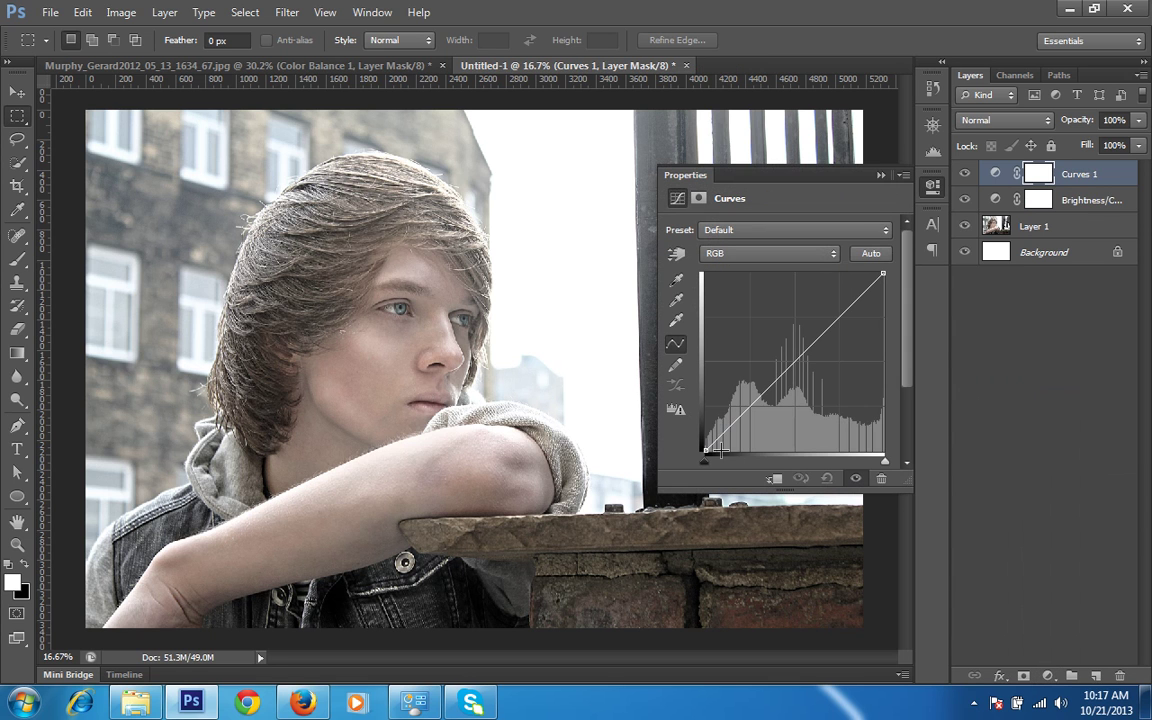
left_click_drag(704, 450, 689, 404)
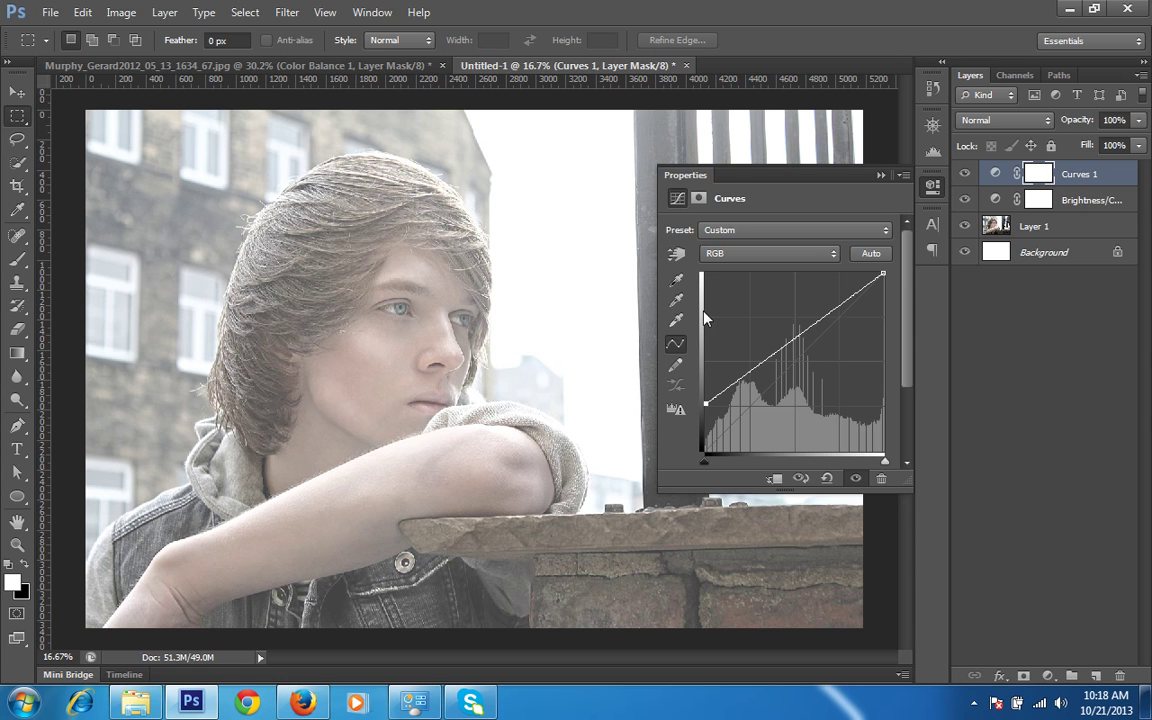
left_click(676, 300)
left_click_drag(706, 404, 704, 451)
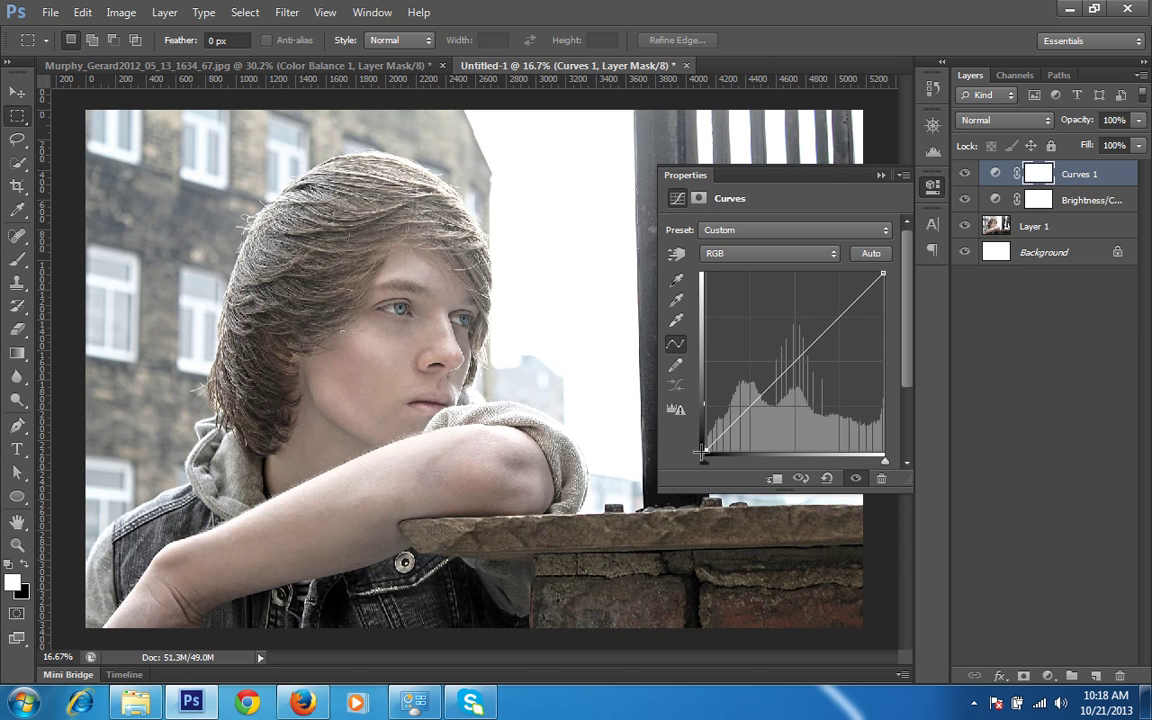
Shape the Blue channel curve by raising its black point, lowering its white point and adding control points between them.
left_click(736, 259)
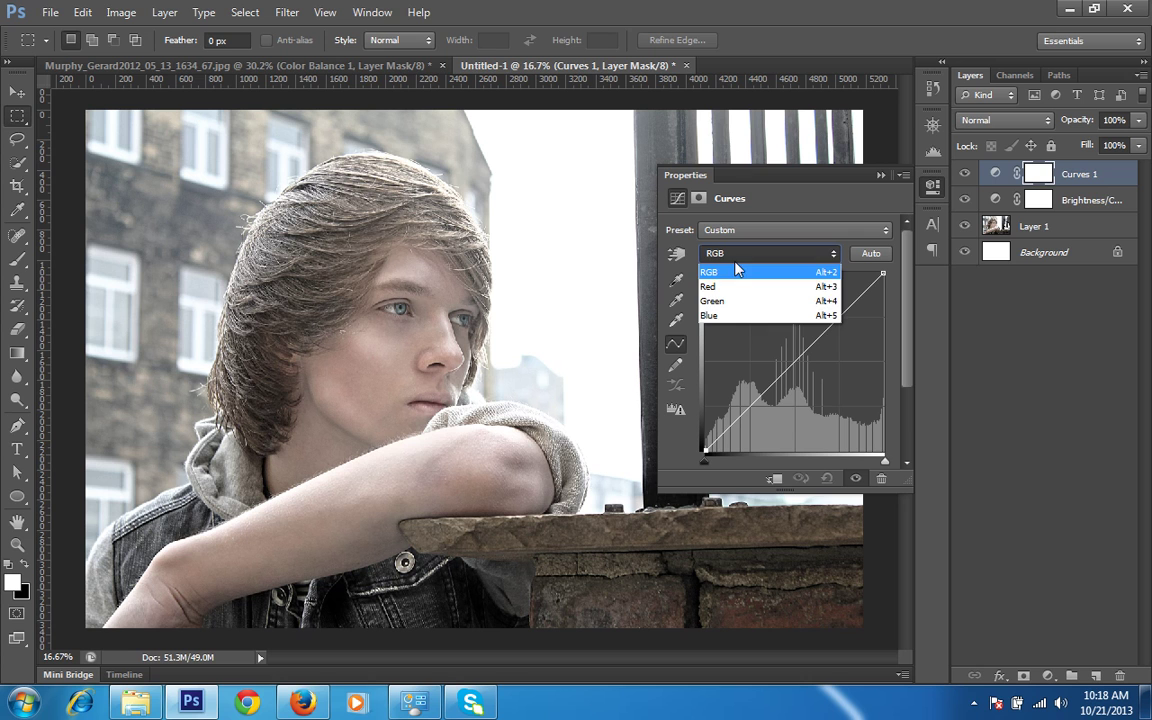
left_click(720, 316)
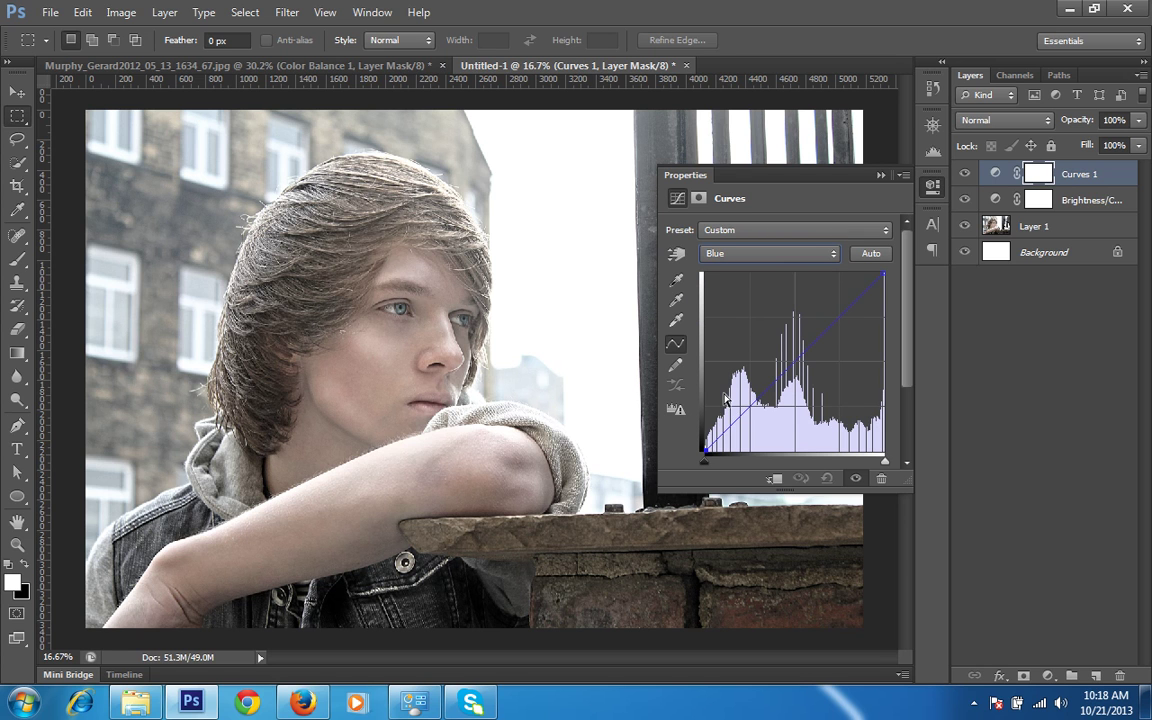
left_click_drag(704, 451, 694, 437)
left_click_drag(698, 433, 698, 432)
left_click_drag(884, 272, 858, 300)
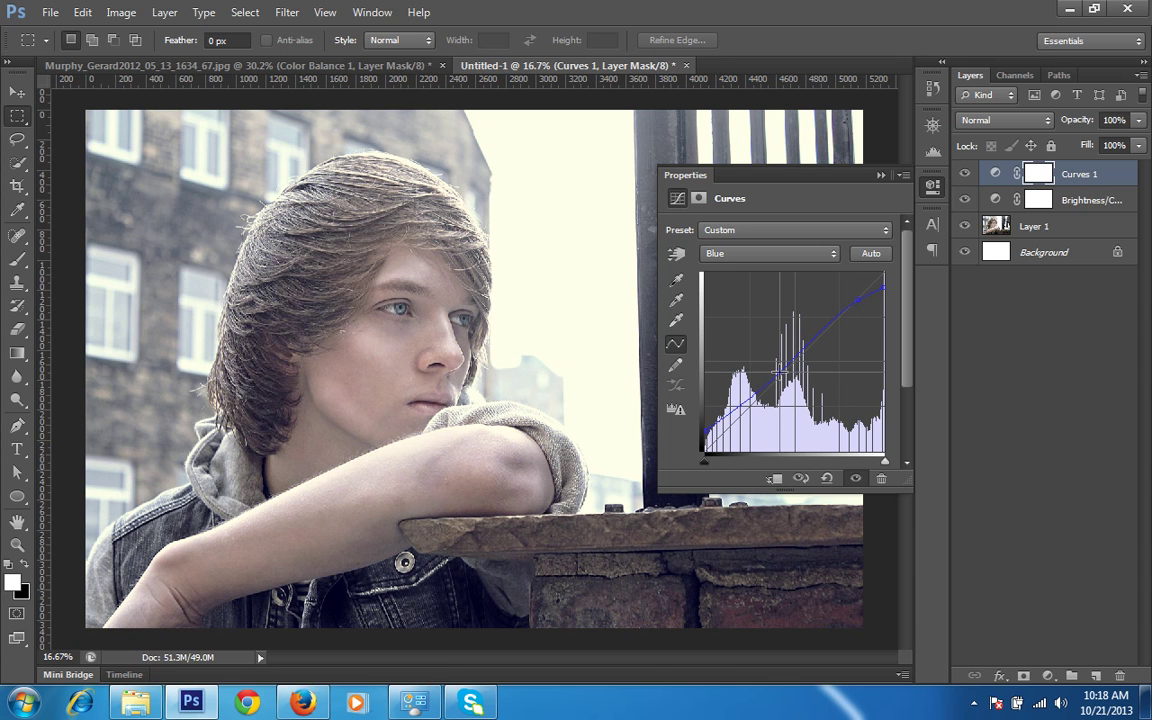
left_click(781, 370)
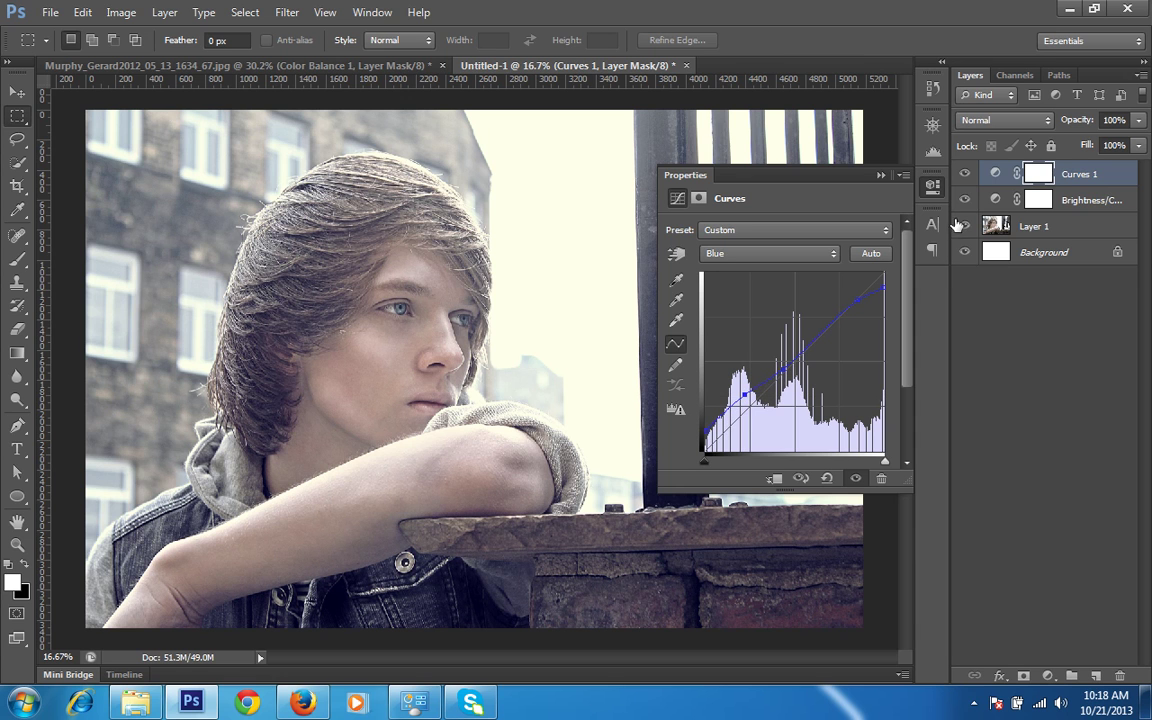
left_click(966, 175)
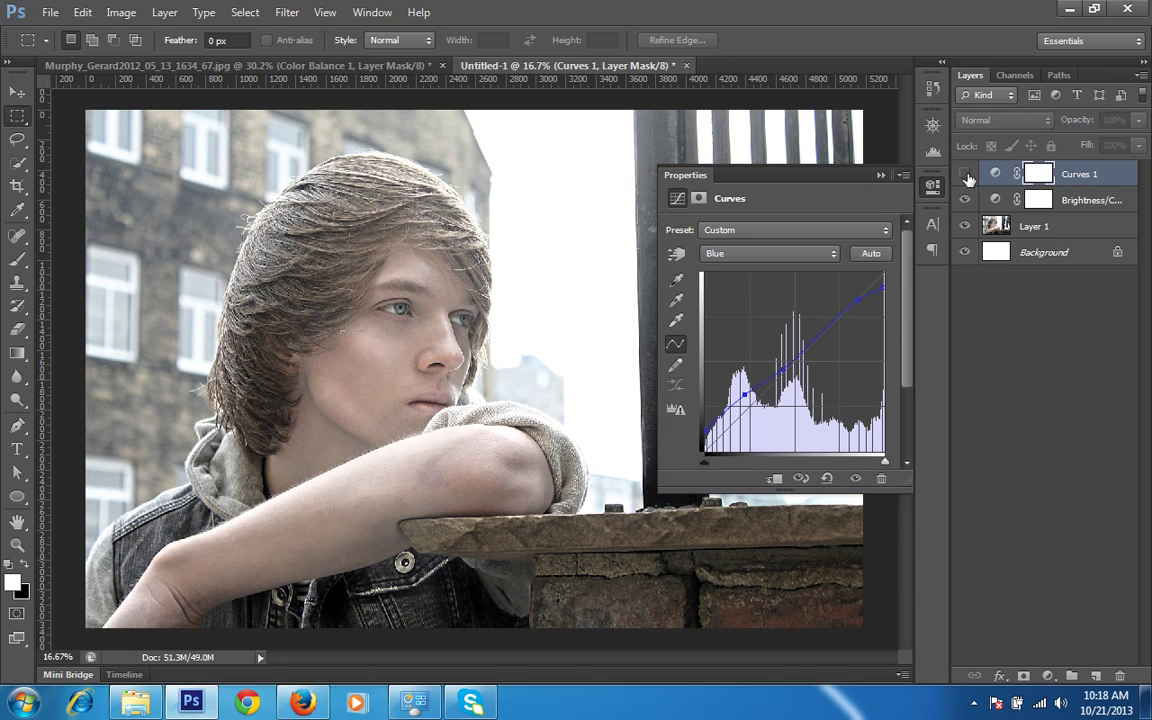
left_click(966, 175)
Shape the Green channel curve by moving its black point slightly inward, lowering its white point slightly and anchoring points between them.
left_click(754, 258)
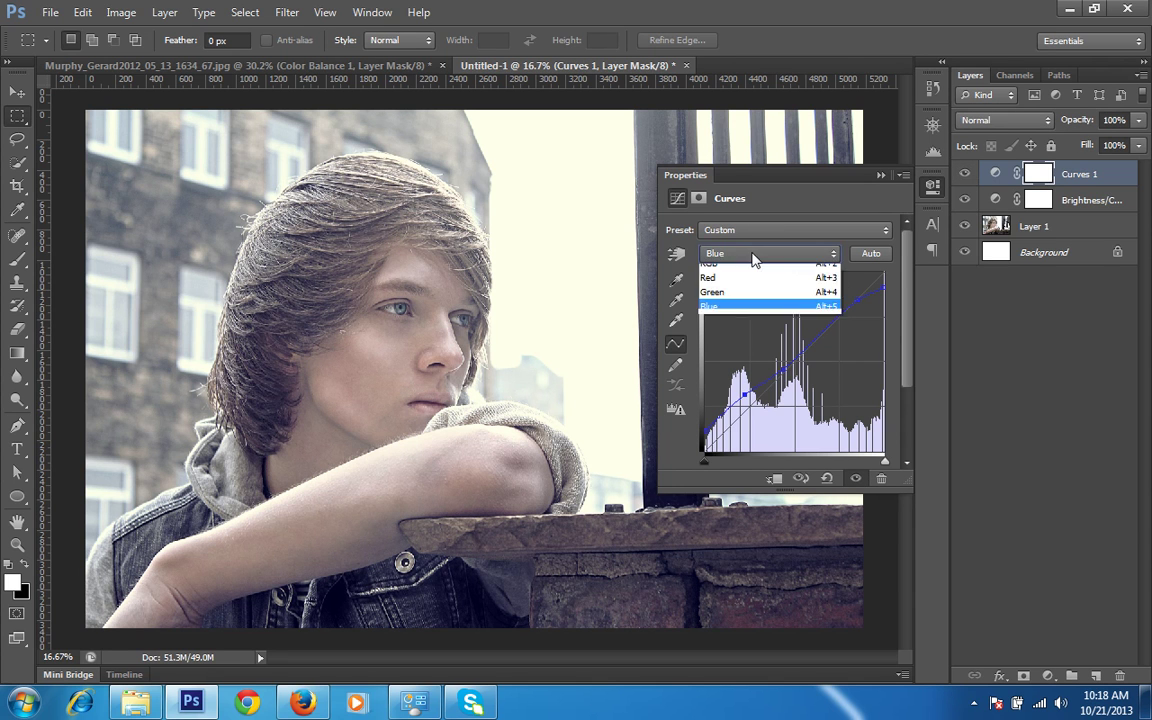
left_click(731, 318)
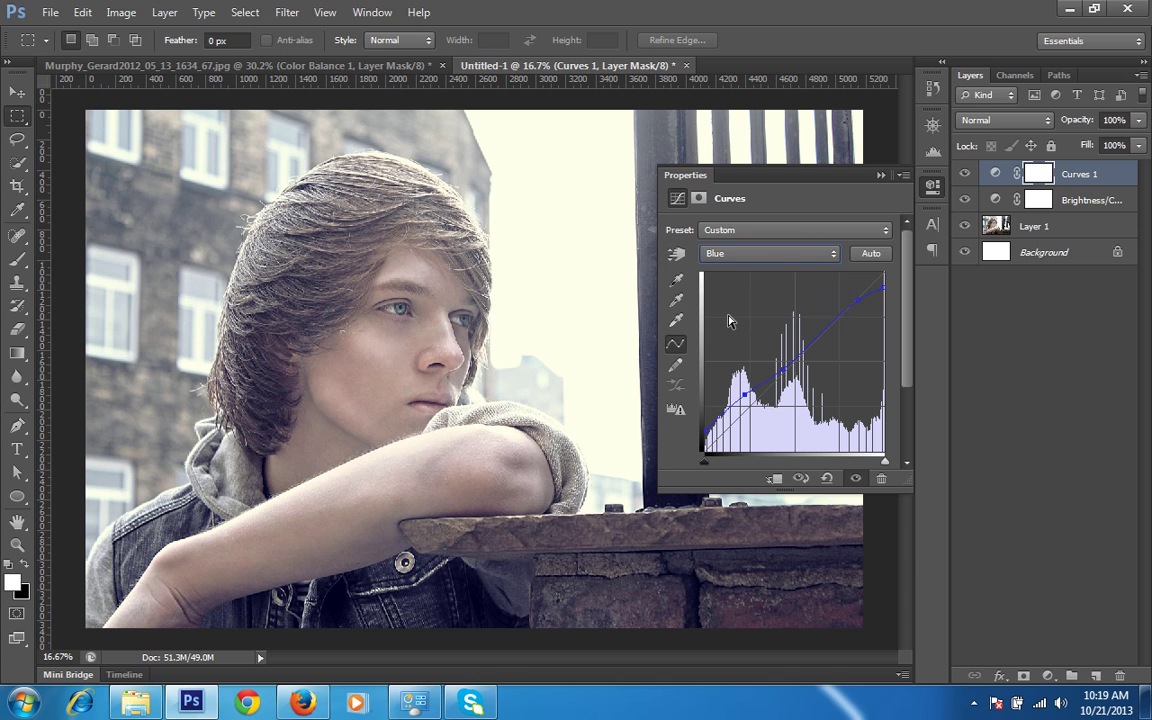
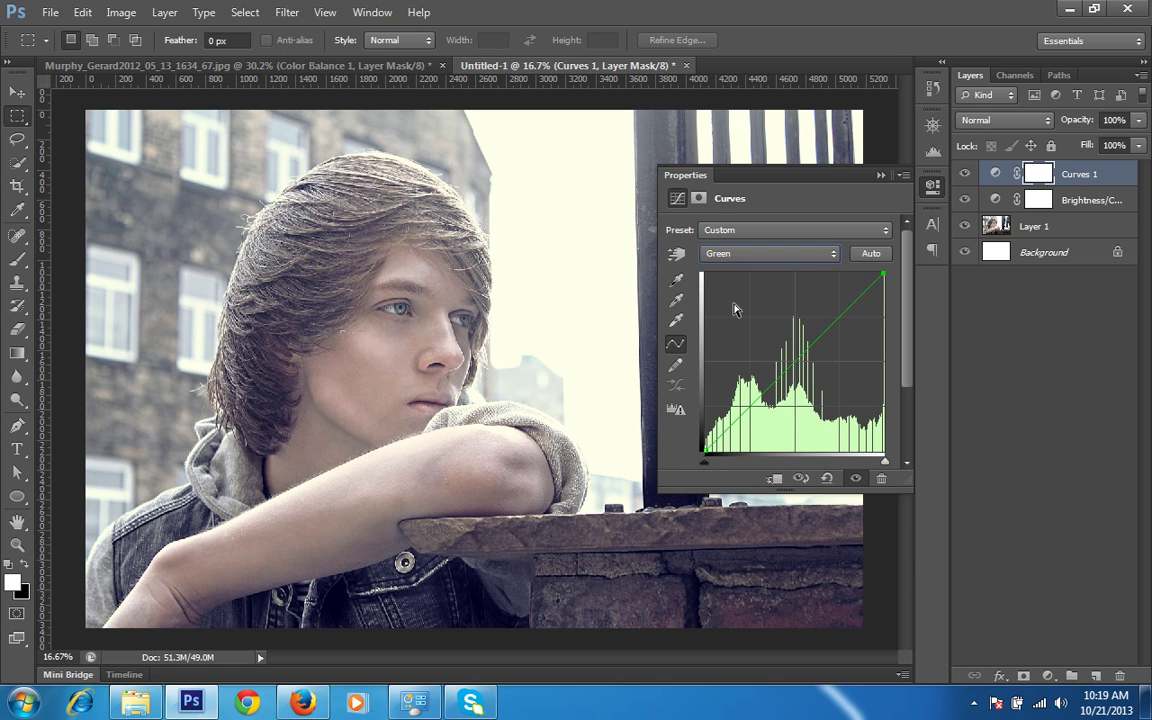
mouse_move(705, 452)
left_mouse_down()
mouse_move(706, 440)
mouse_move(714, 458)
mouse_move(697, 459)
left_mouse_up()
left_click_drag(700, 459, 707, 459)
mouse_move(884, 276)
left_mouse_down()
mouse_move(884, 305)
mouse_move(885, 266)
mouse_move(885, 287)
mouse_move(883, 278)
left_mouse_up()
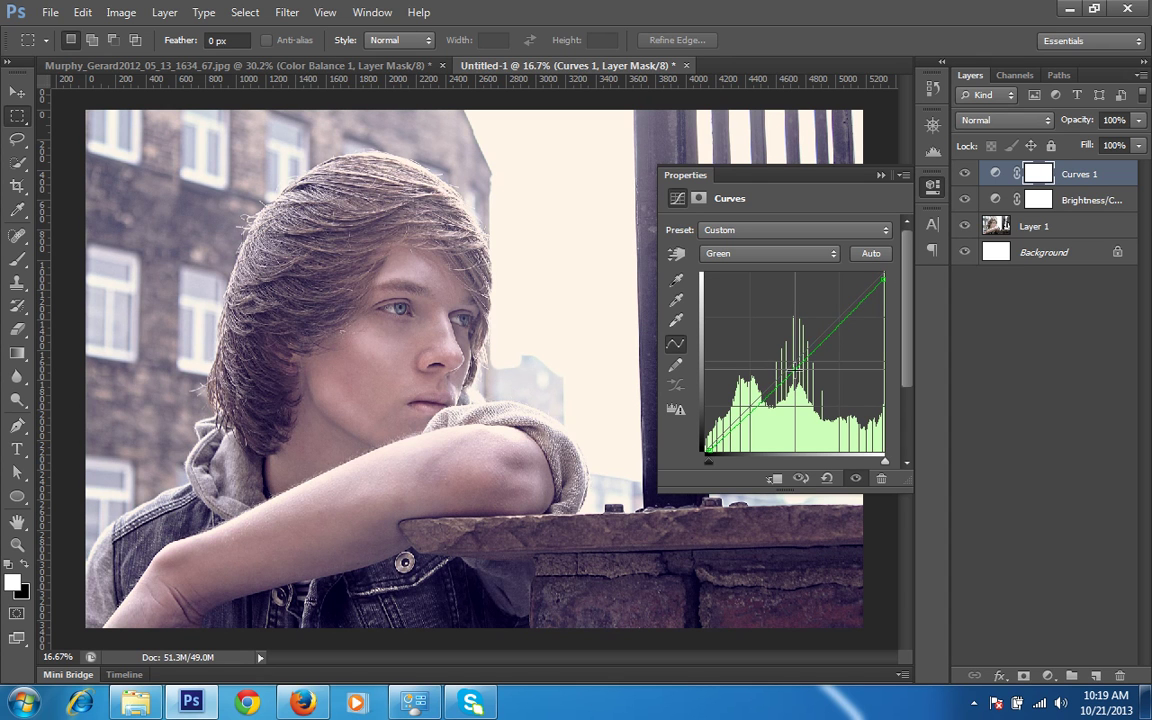
left_click_drag(797, 368, 798, 342)
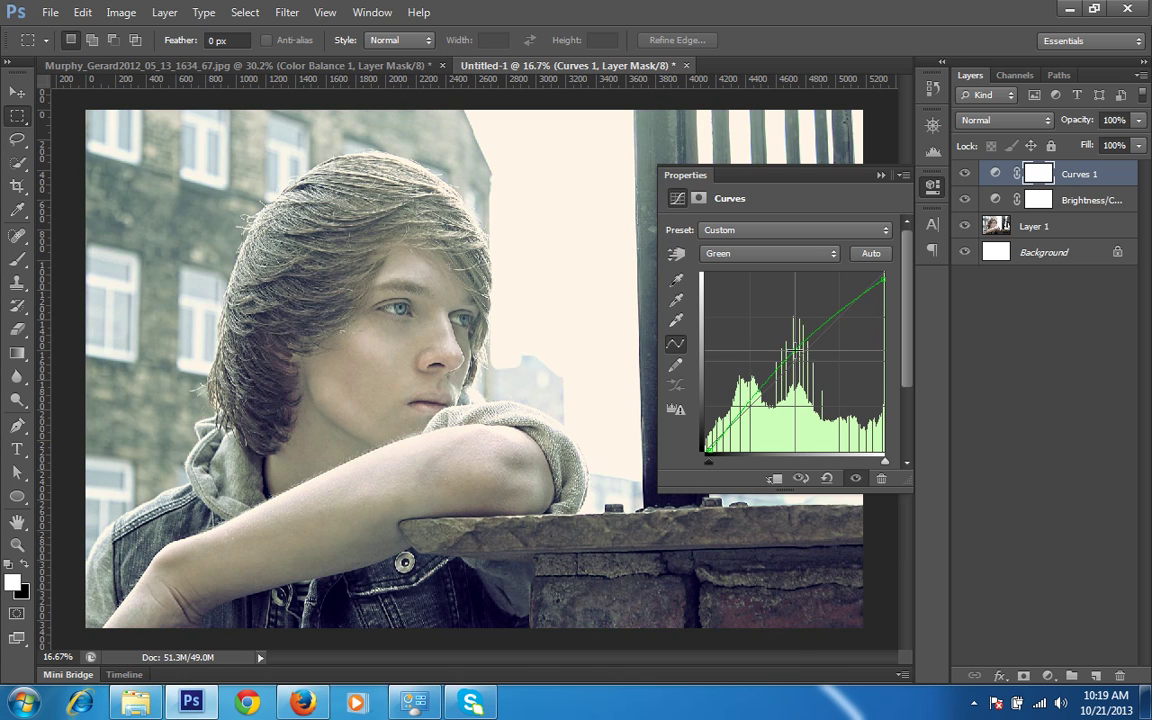
key("ctrl+z")
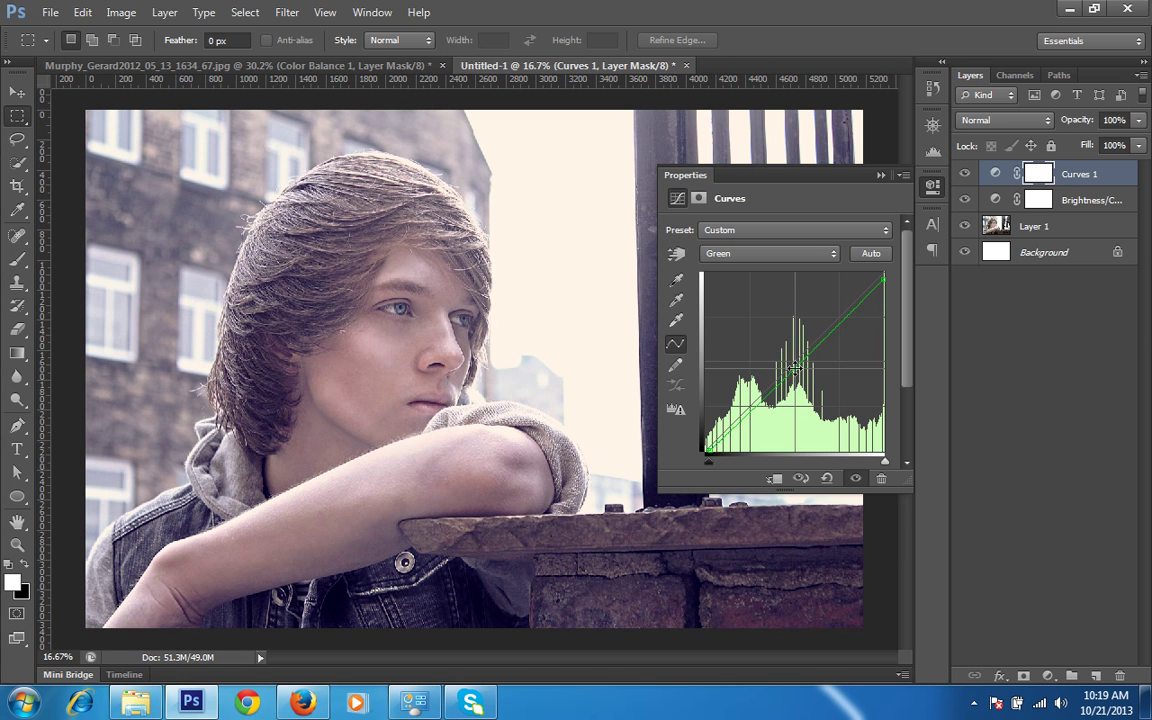
left_click(840, 317)
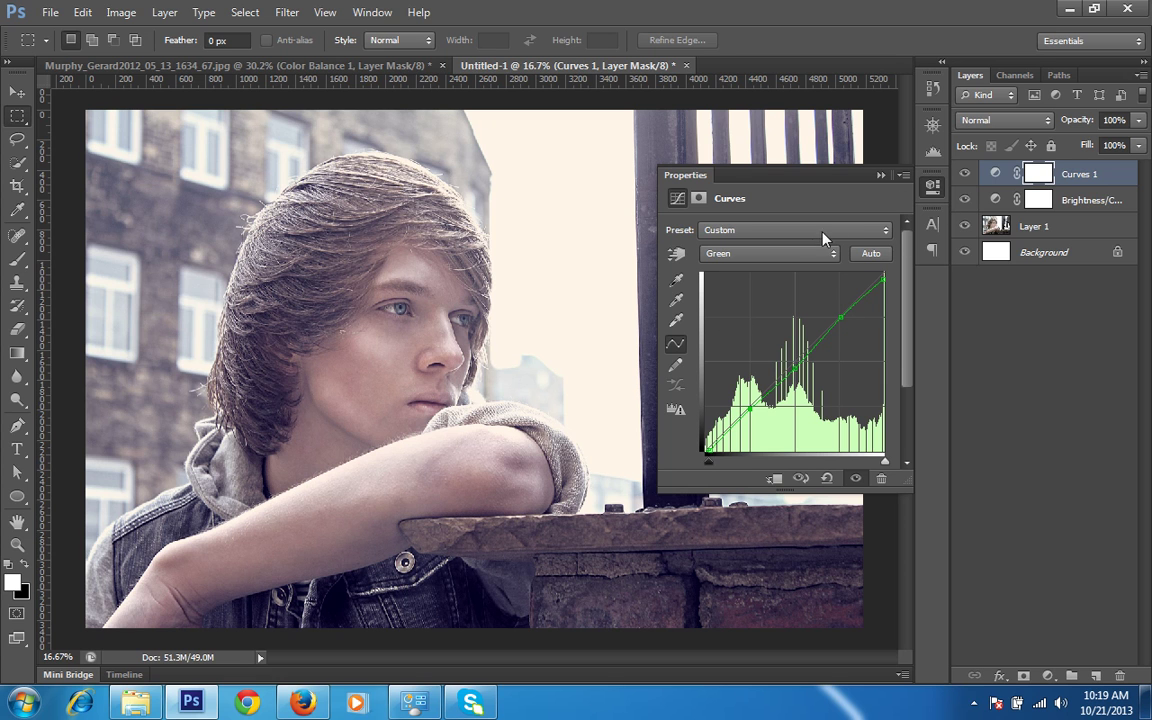
Deepen the shadows in the Red channel curve by moving its black point inward and adding a control point in the lower quarter.
left_click(800, 257)
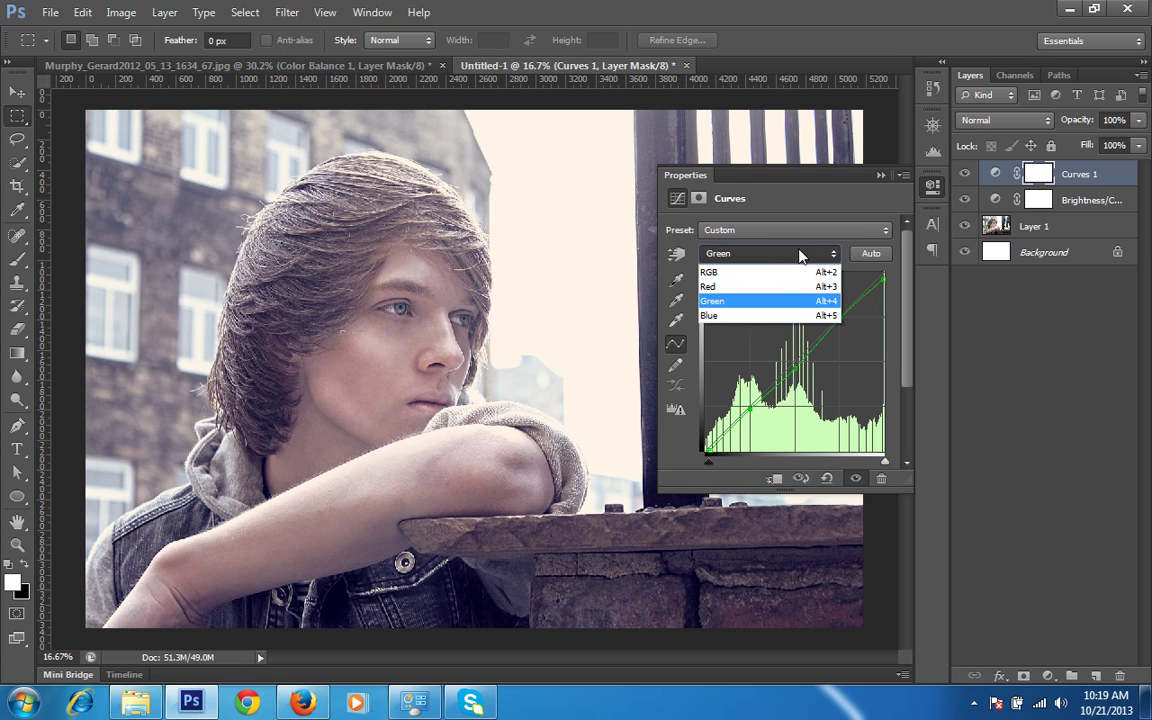
left_click(733, 290)
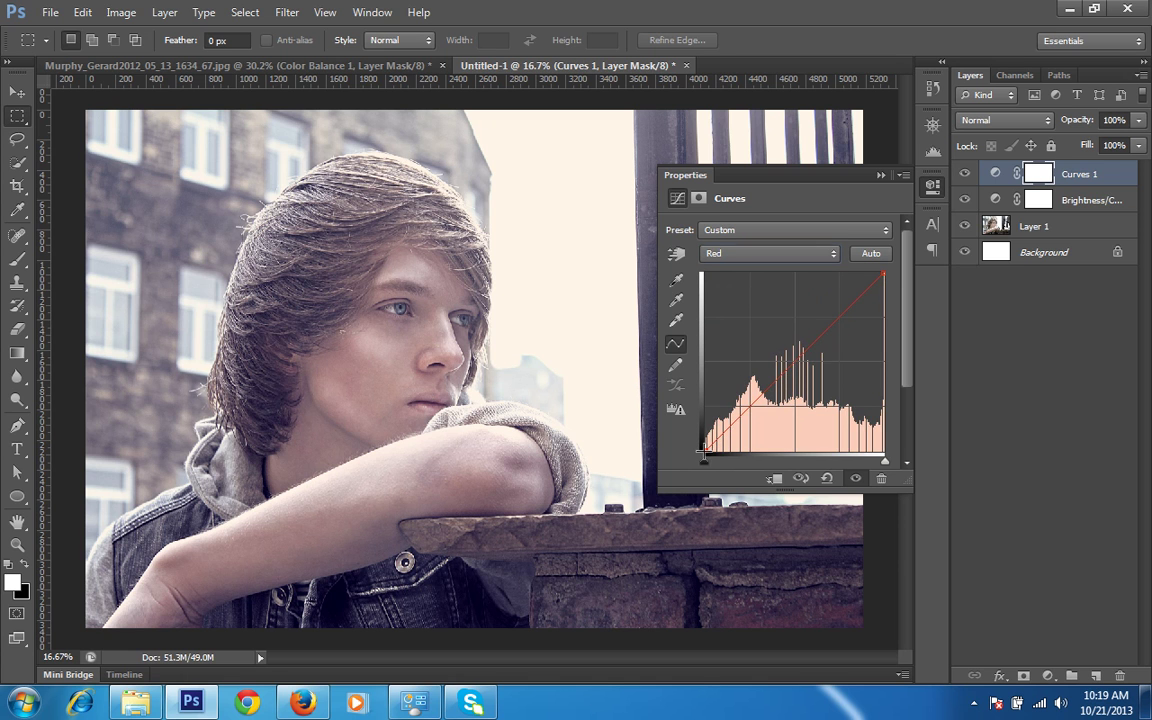
mouse_move(704, 461)
left_mouse_down()
mouse_move(770, 461)
mouse_move(710, 476)
left_mouse_up()
mouse_move(751, 410)
left_mouse_down()
mouse_move(799, 343)
mouse_move(749, 409)
left_mouse_up()
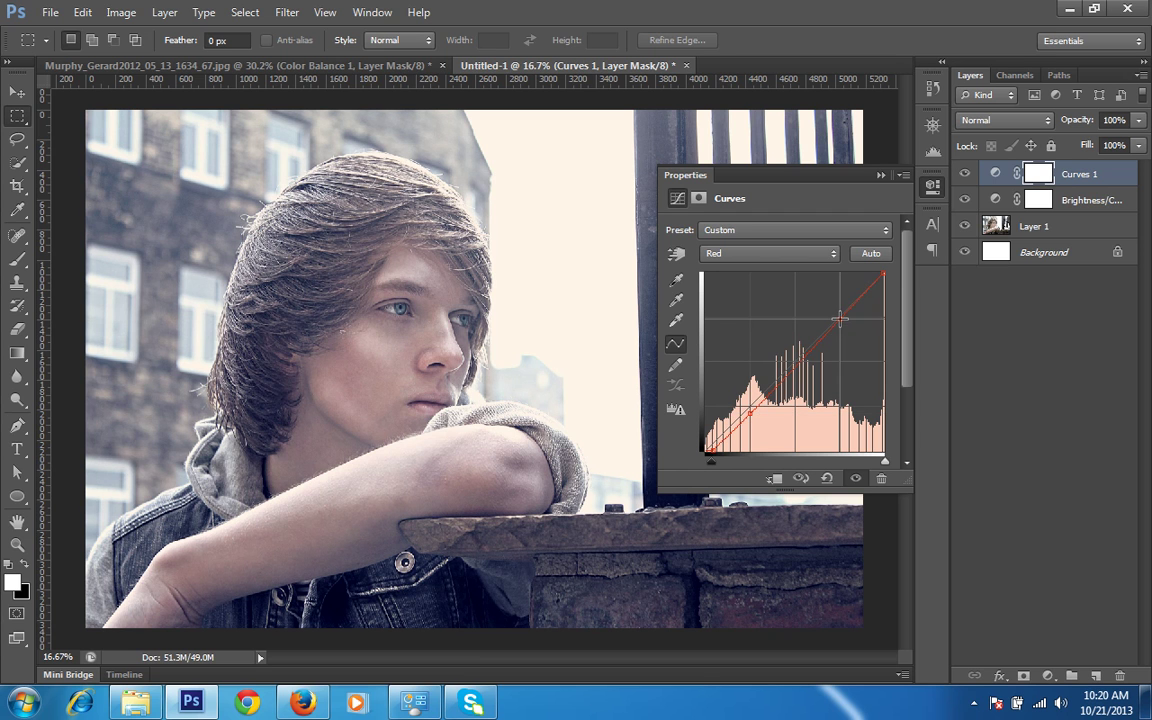
left_click(880, 175)
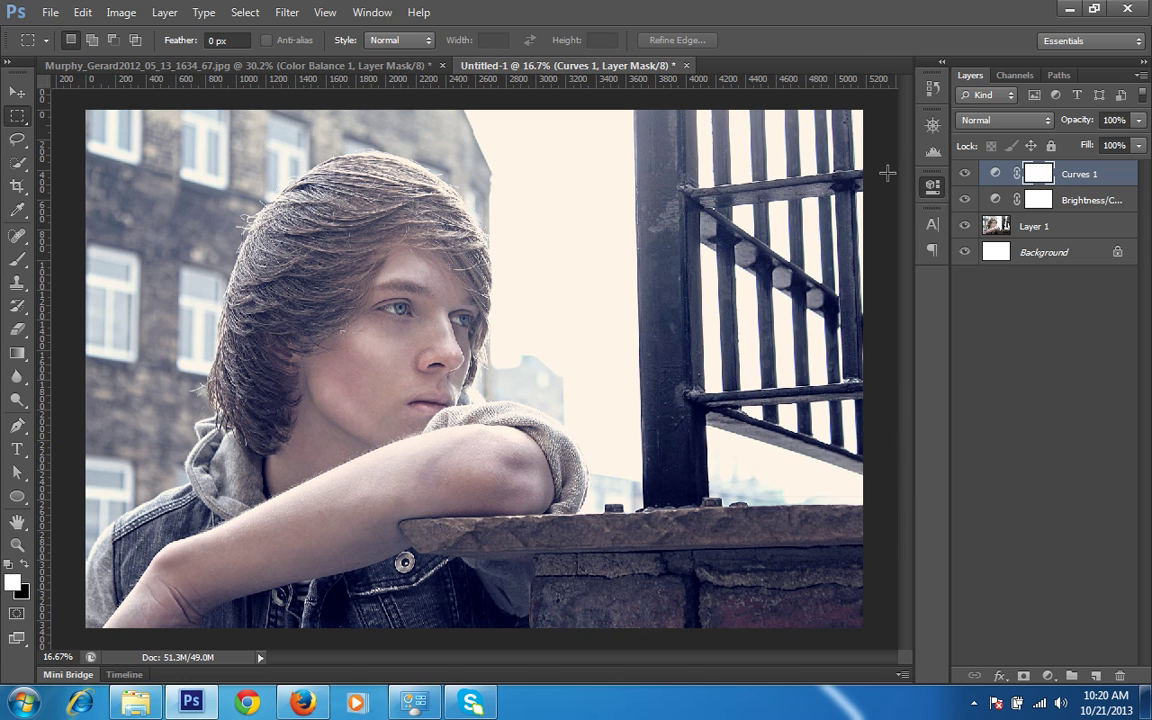
Compare the photo with and without the Curves adjustment by switching that layer's visibility.
left_click(966, 174)
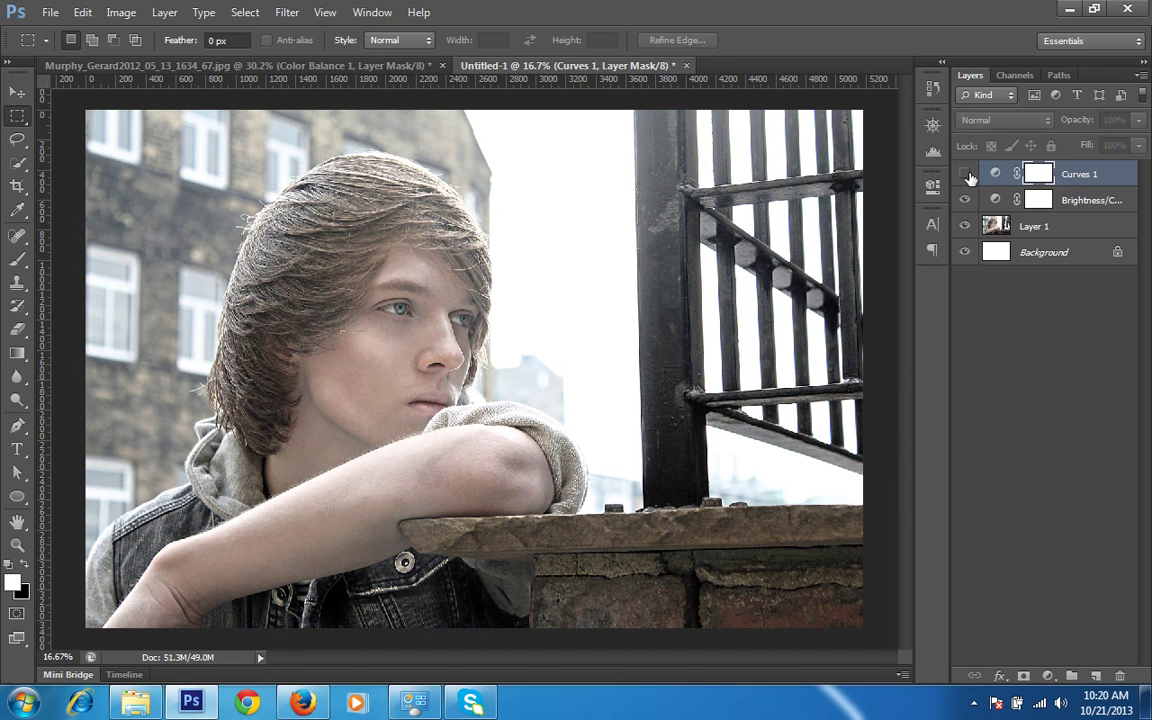
left_click(966, 174)
left_click(966, 174)
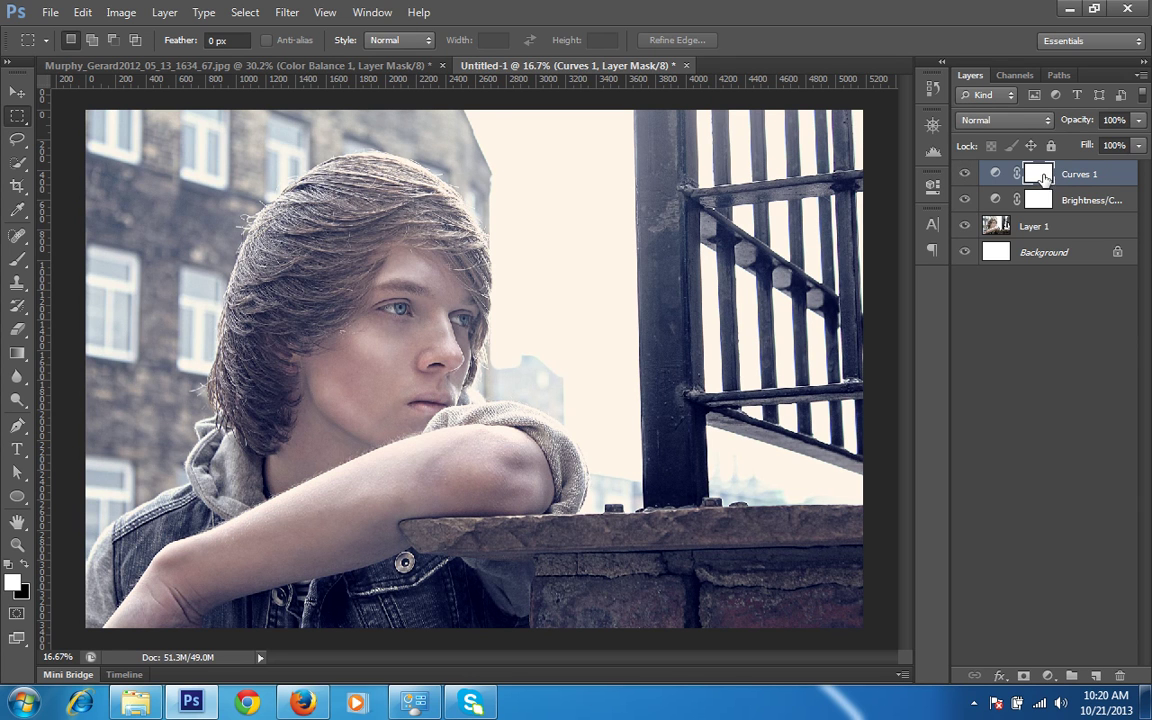
left_click(966, 174)
left_click(966, 174)
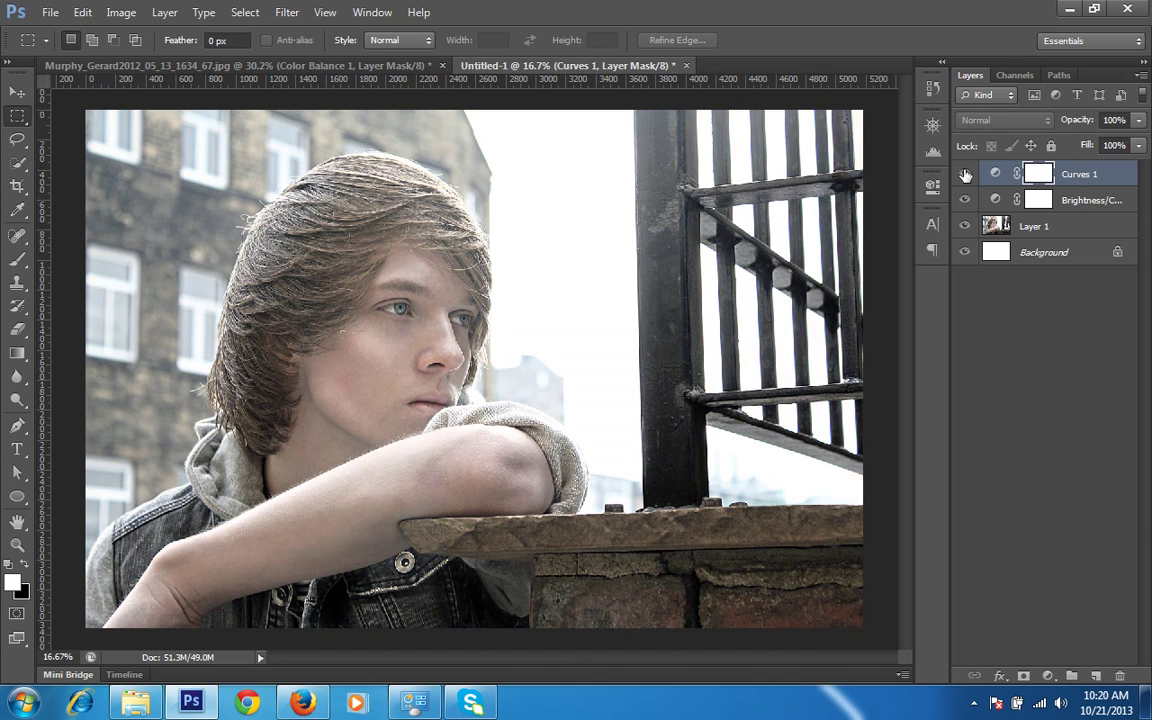
Add a Gradient Map adjustment layer above the Curves layer.
left_click(1047, 675)
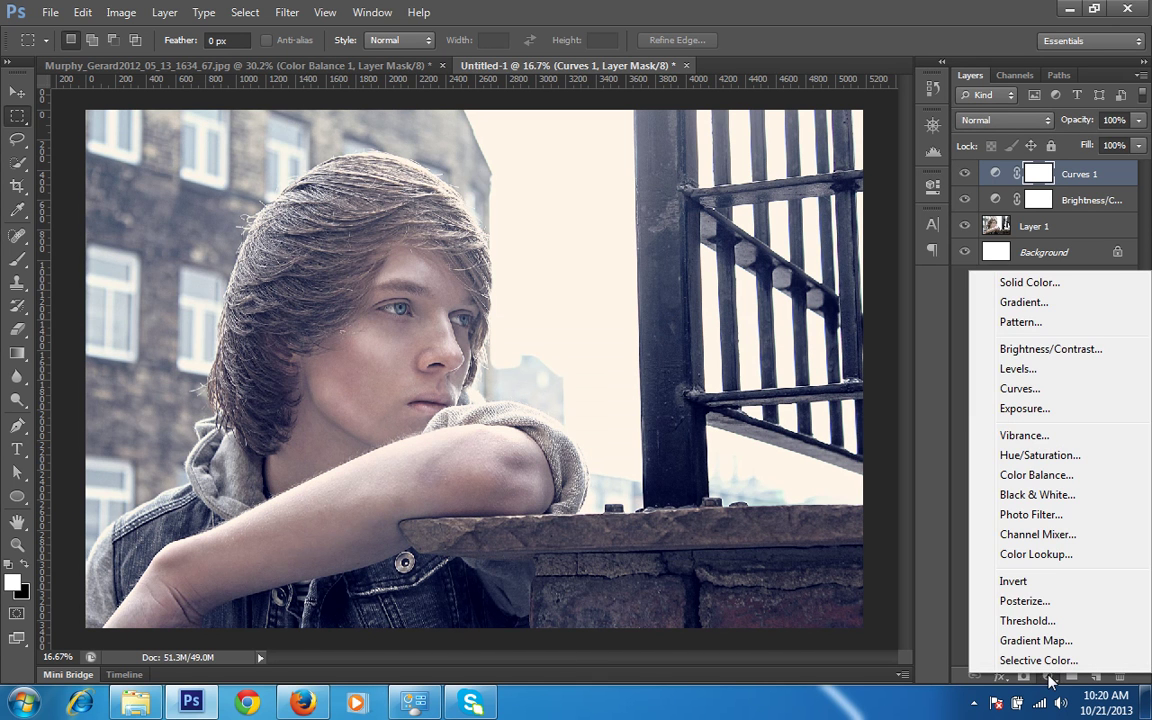
left_click(1040, 642)
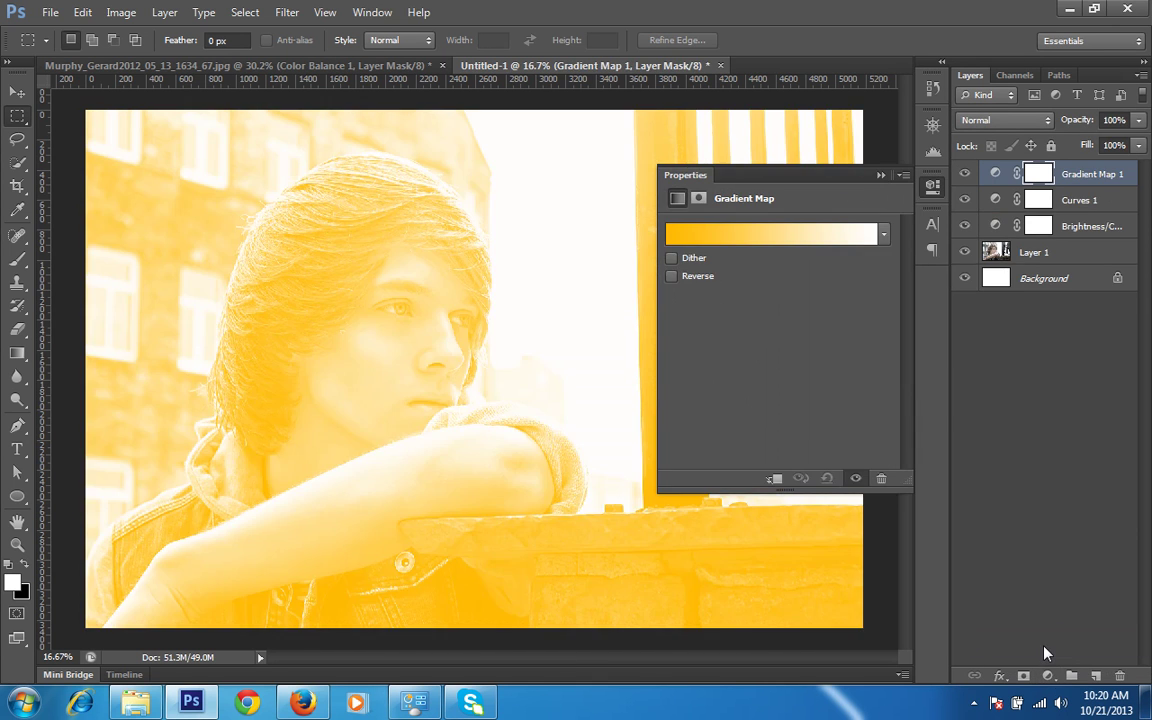
left_click(823, 237)
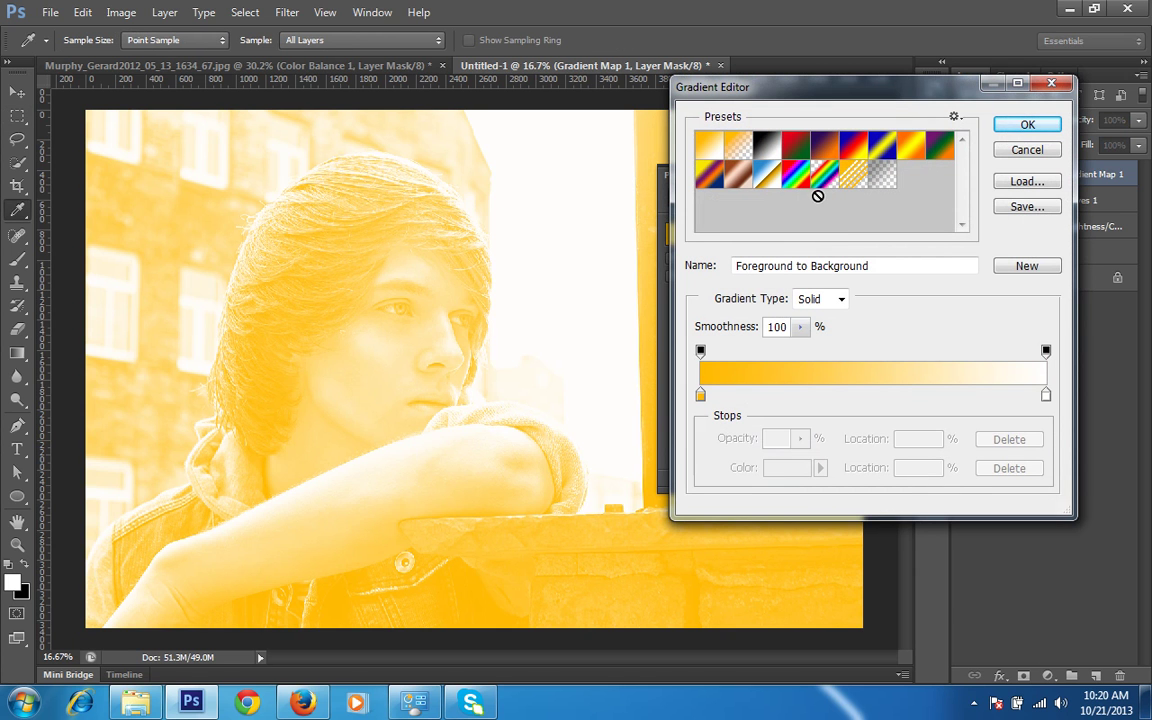
left_click(826, 147)
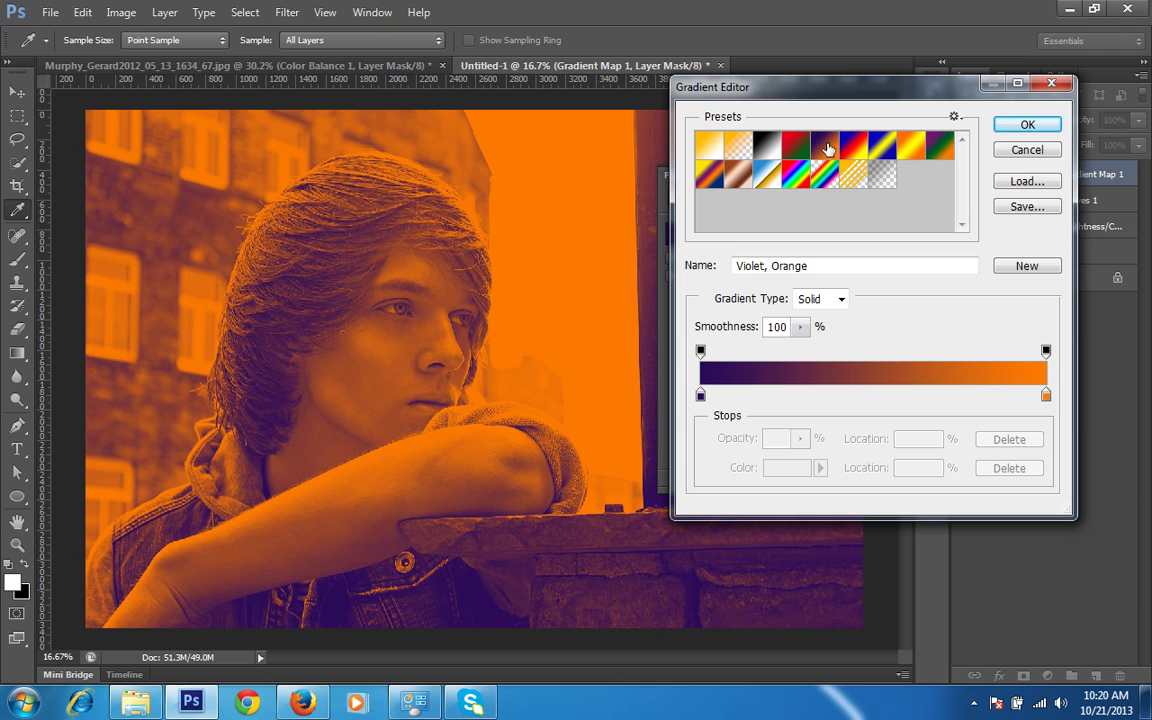
left_click(1022, 150)
left_click(880, 176)
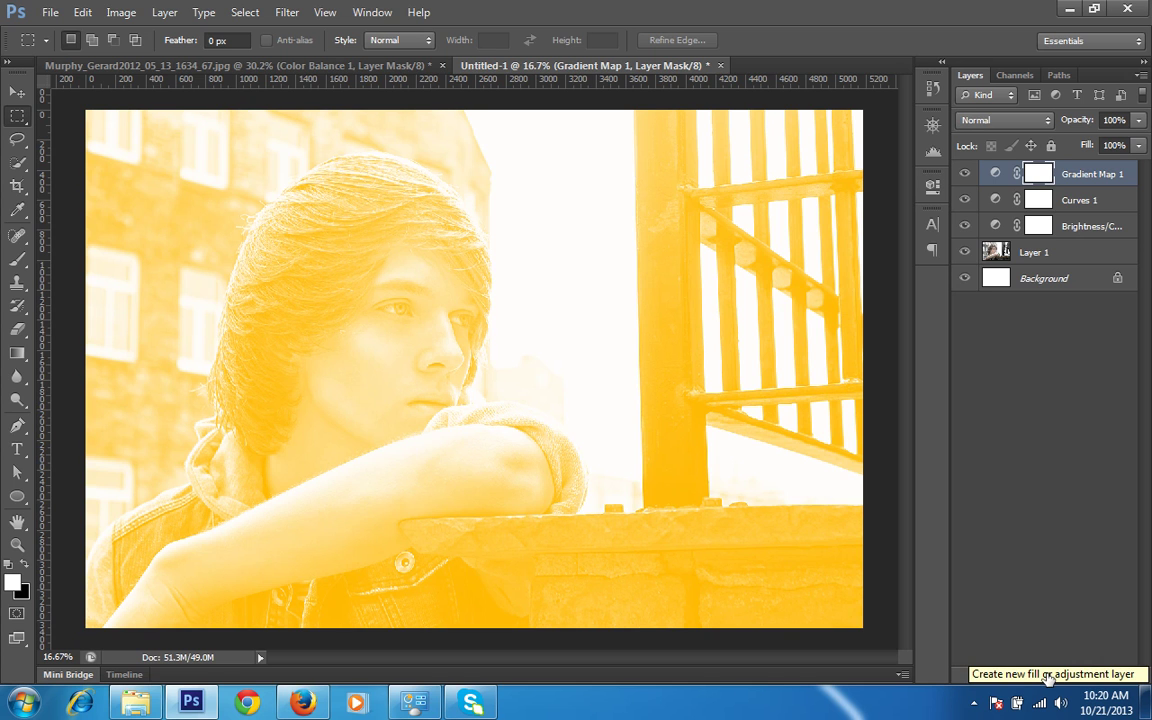
Apply the Violet, Orange gradient preset to the Gradient Map layer.
left_click(1048, 678)
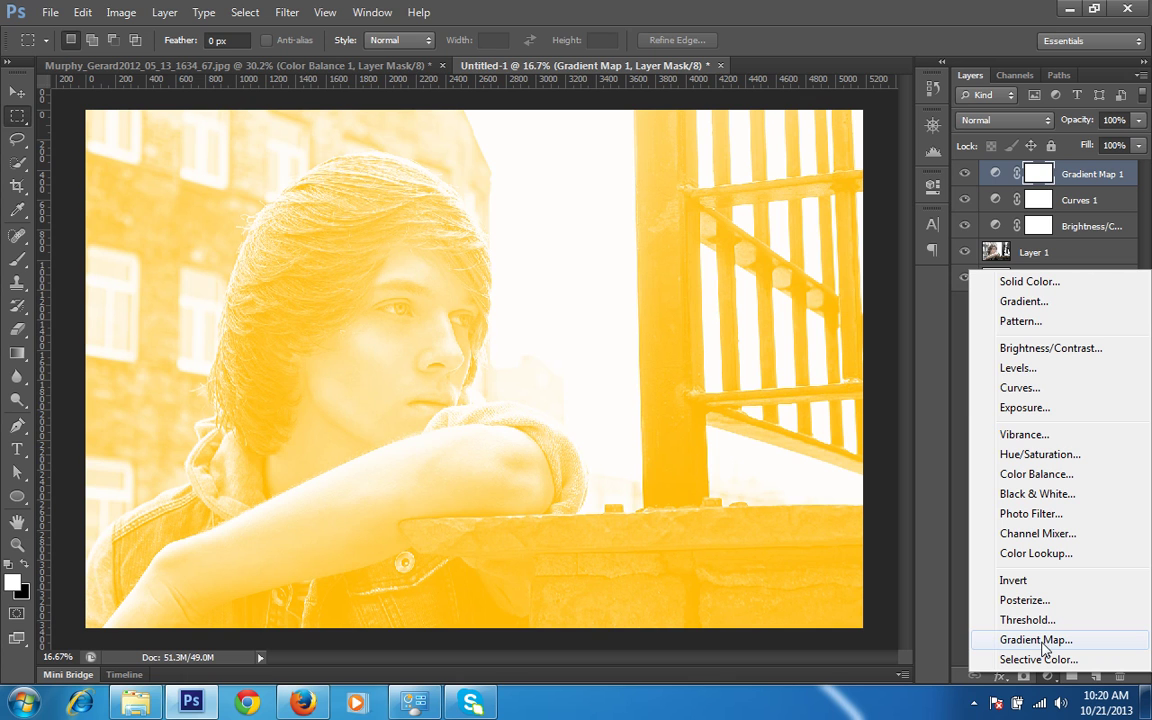
left_click(996, 175)
double_click(996, 175)
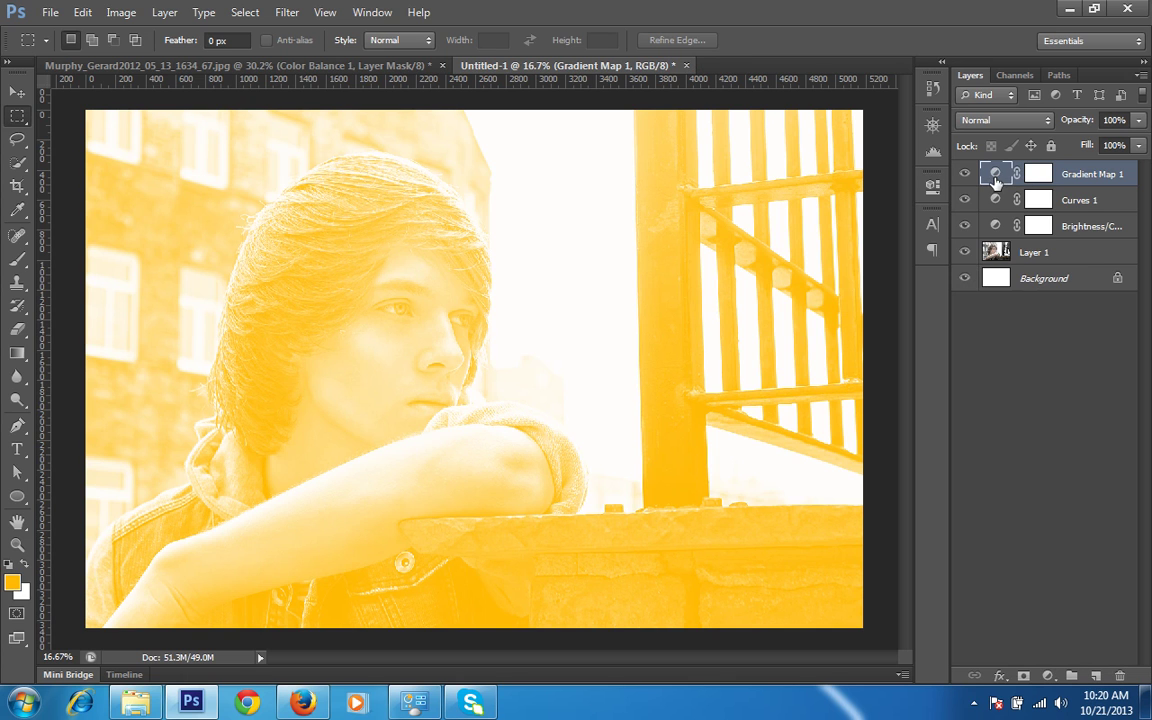
left_click(789, 234)
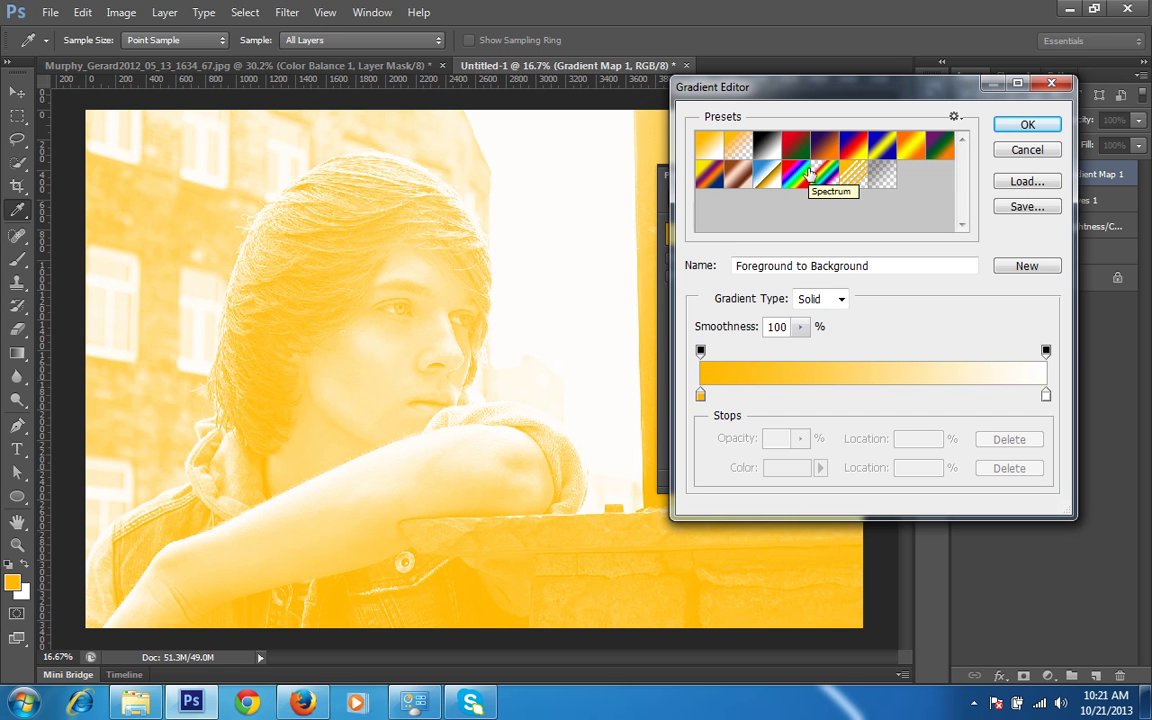
left_click_drag(806, 173, 845, 195)
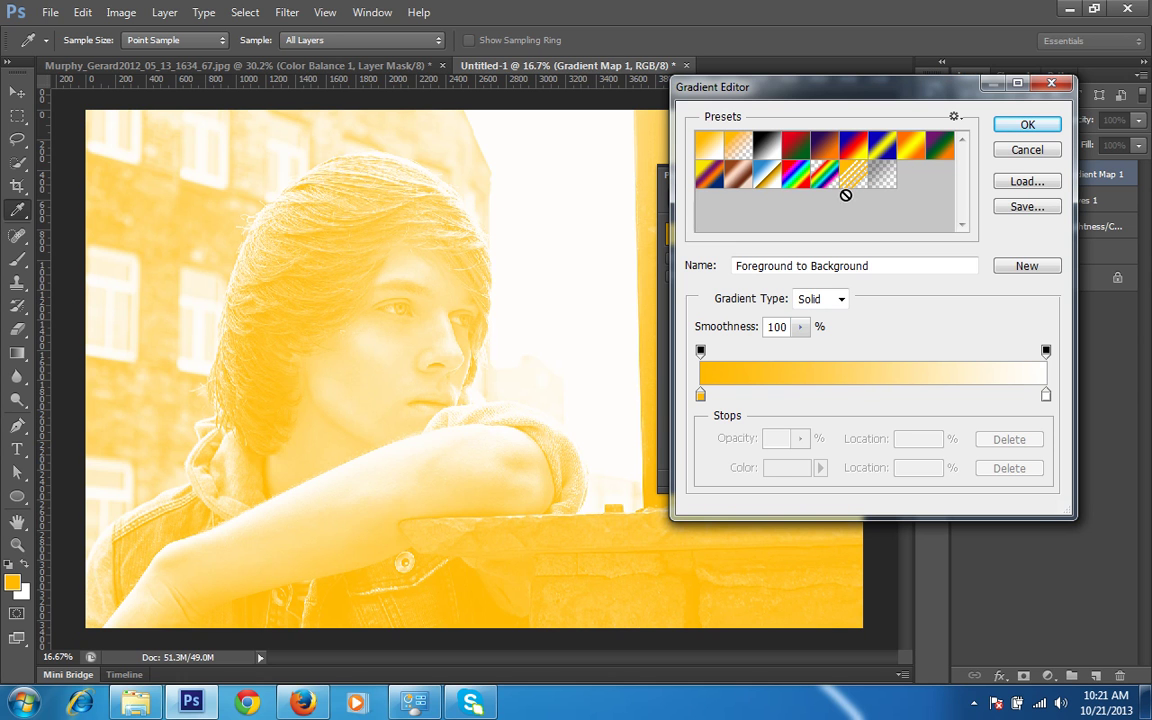
left_click(826, 148)
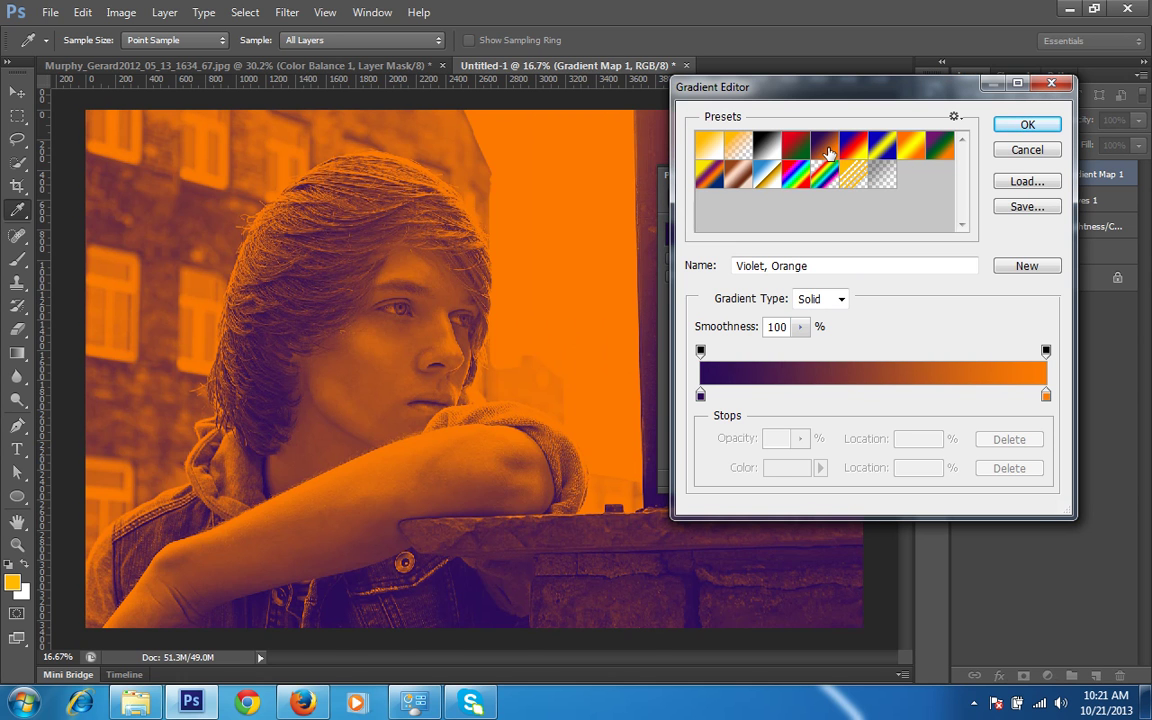
left_click(1028, 126)
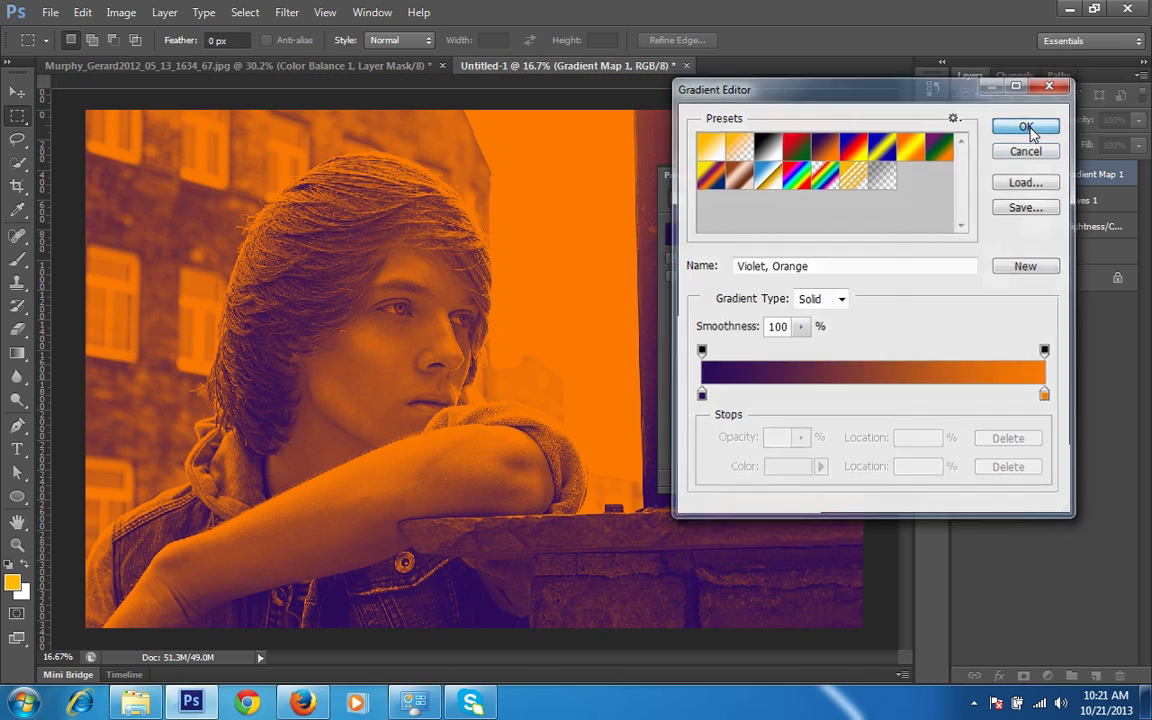
left_click(882, 176)
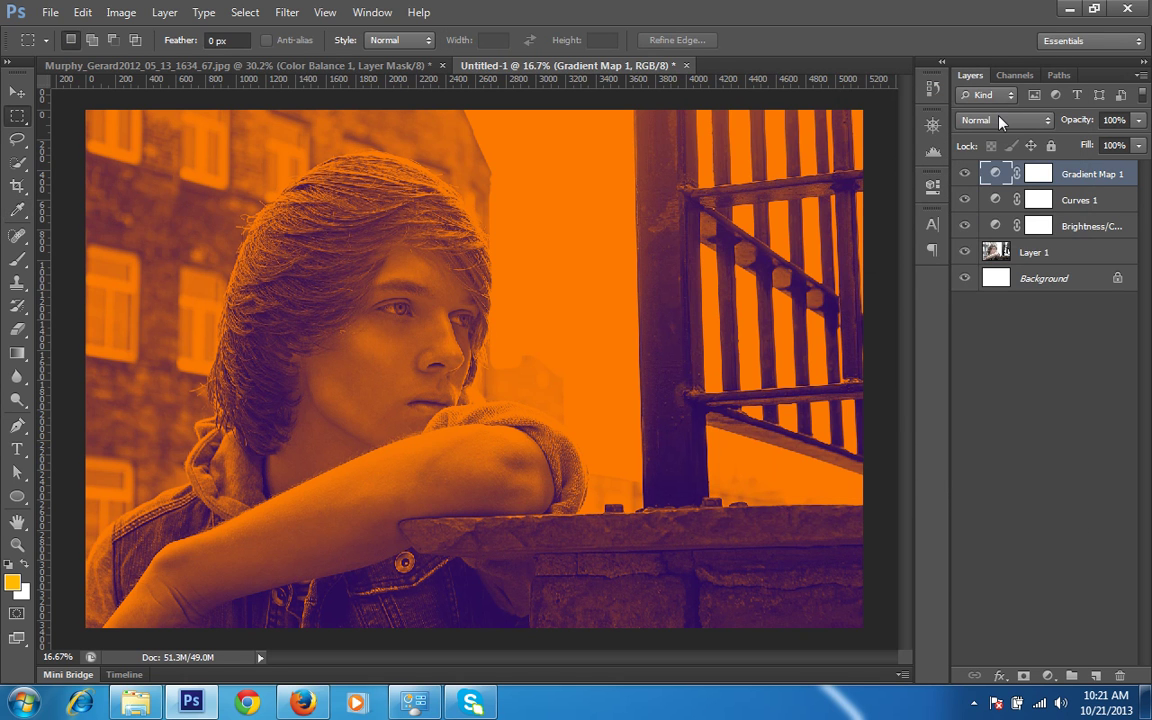
Blend the Gradient Map layer in Hard Light mode and reduce its opacity to 32%.
left_click(1002, 121)
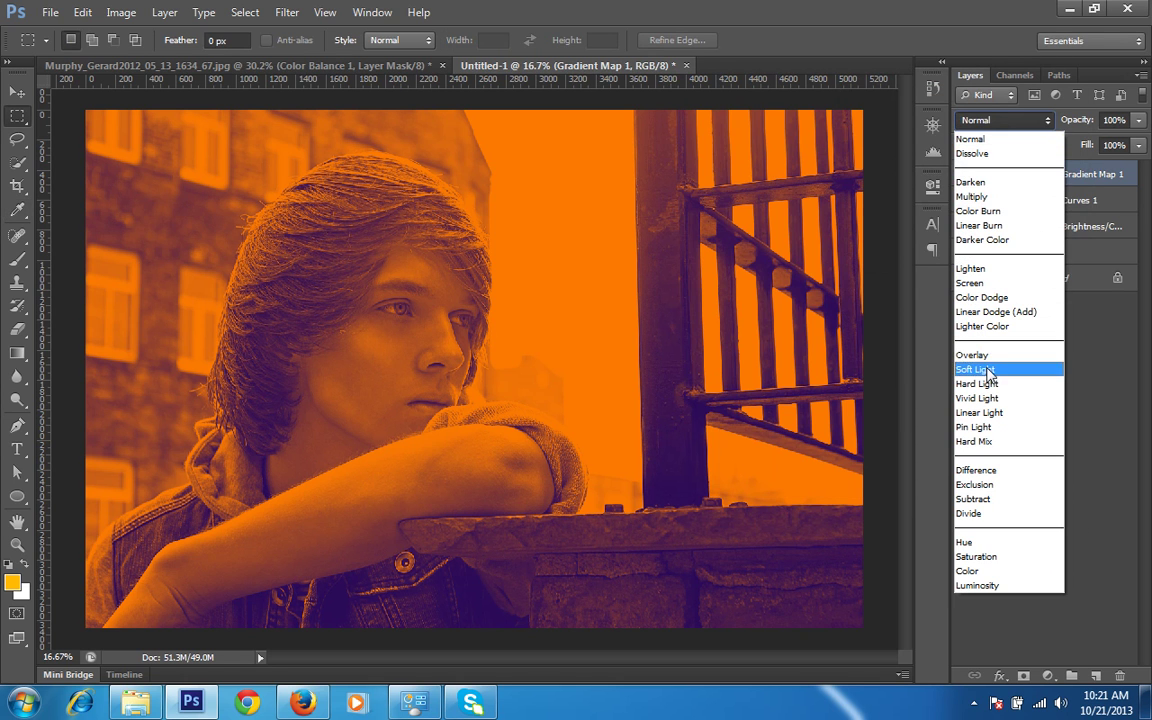
left_click(988, 372)
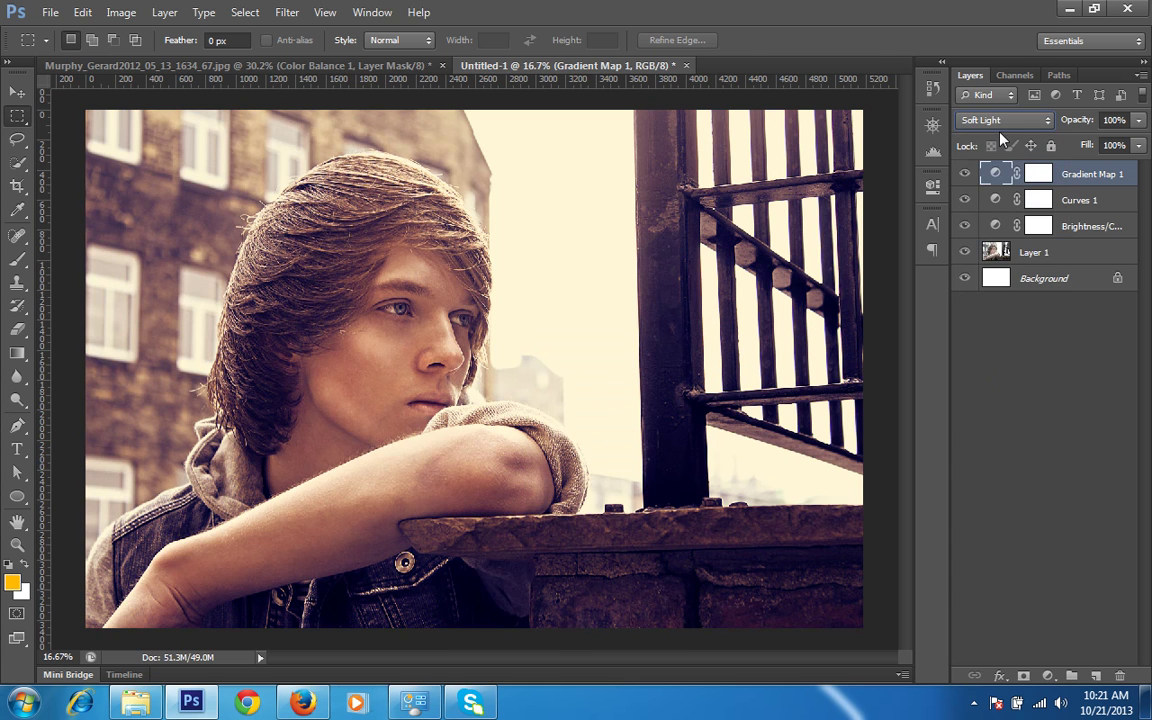
left_click(1002, 121)
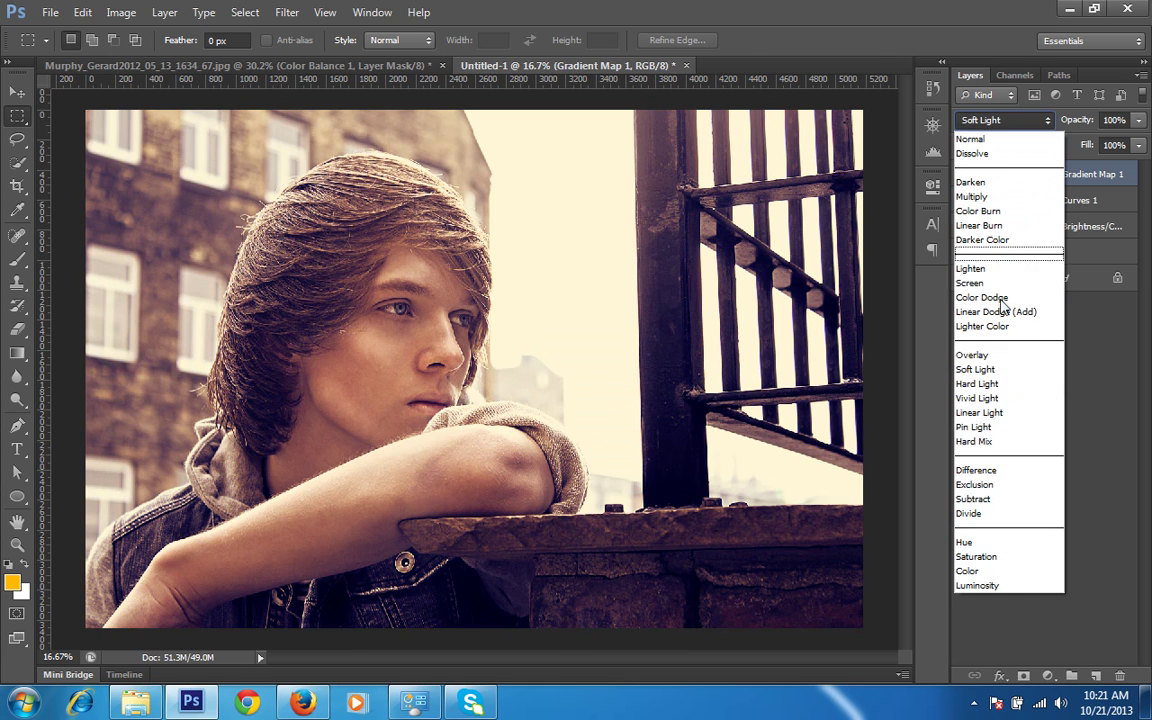
left_click(982, 385)
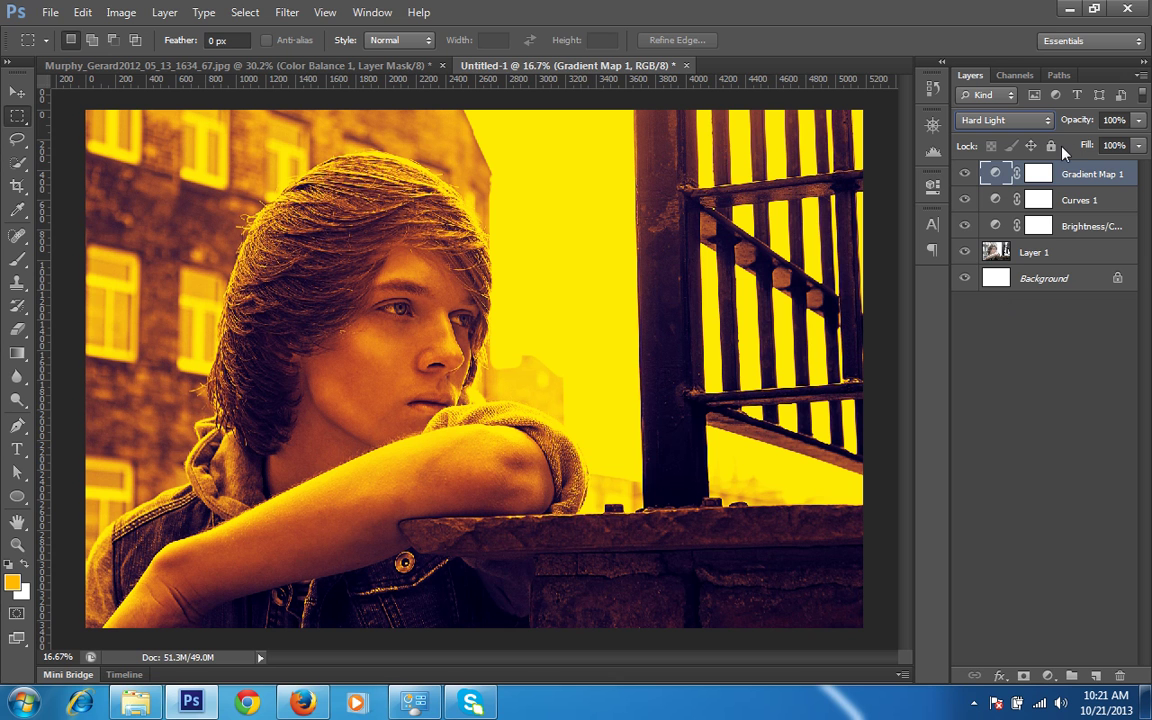
left_click_drag(1076, 121, 1018, 126)
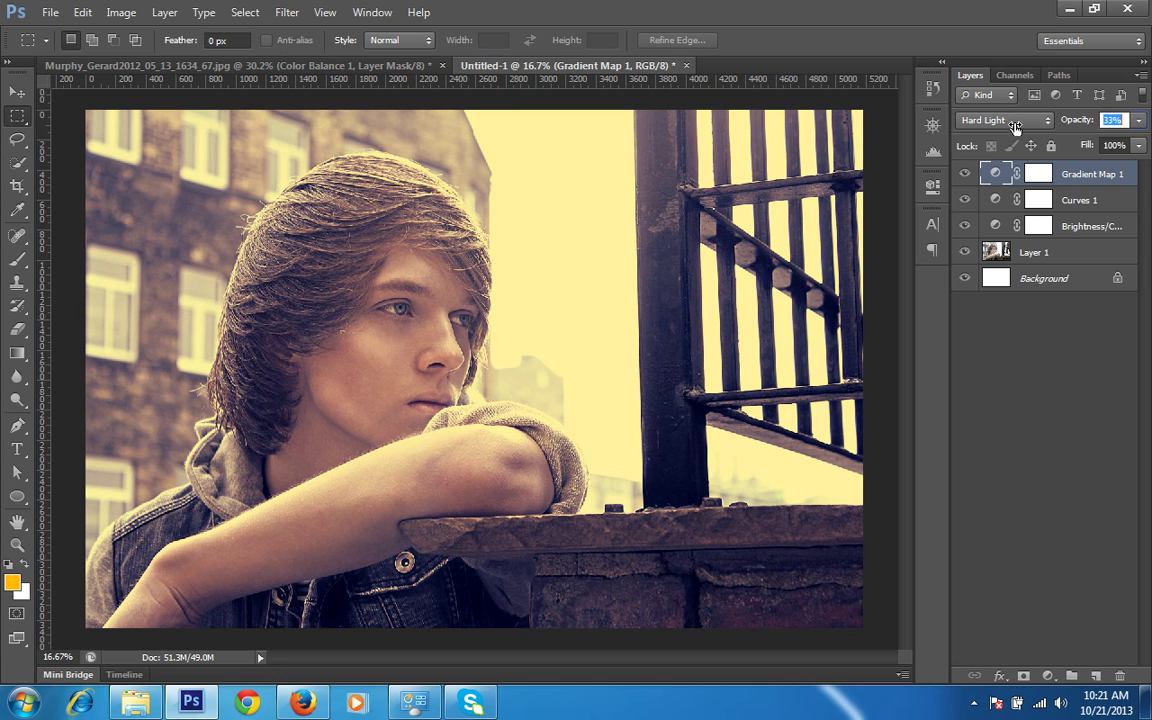
Change the orange end stop of the Gradient Map's gradient to the softer orange e59d59.
left_click(996, 172)
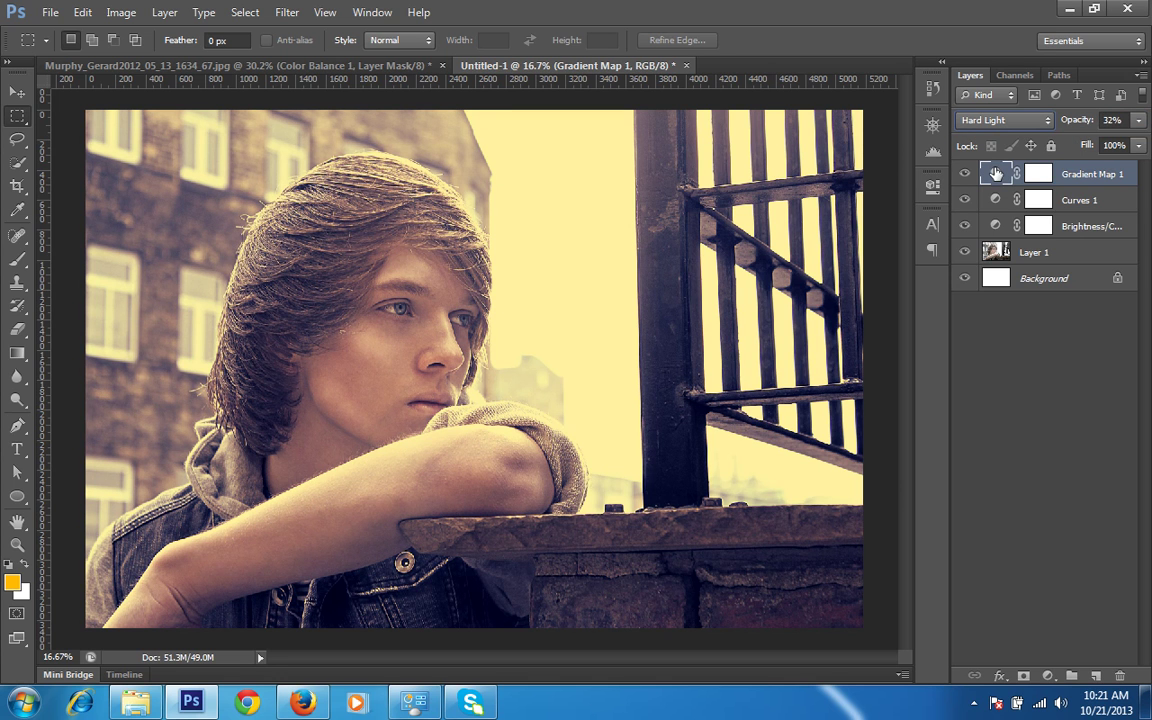
double_click(996, 174)
left_click(851, 233)
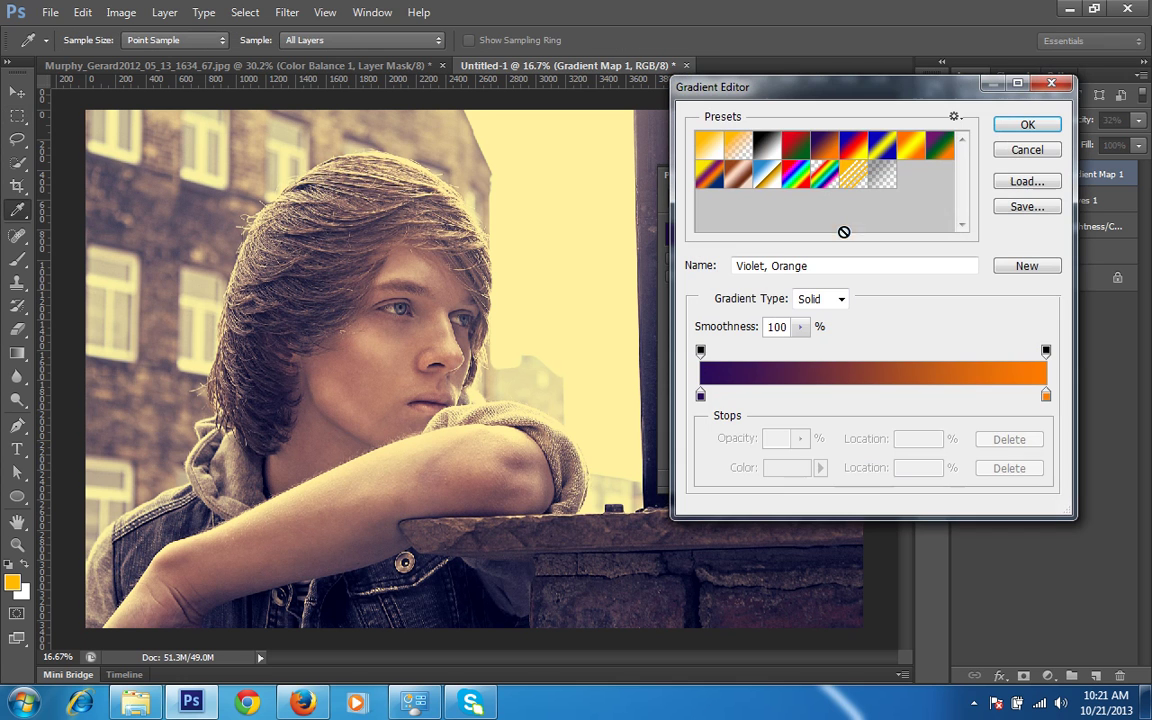
double_click(1046, 396)
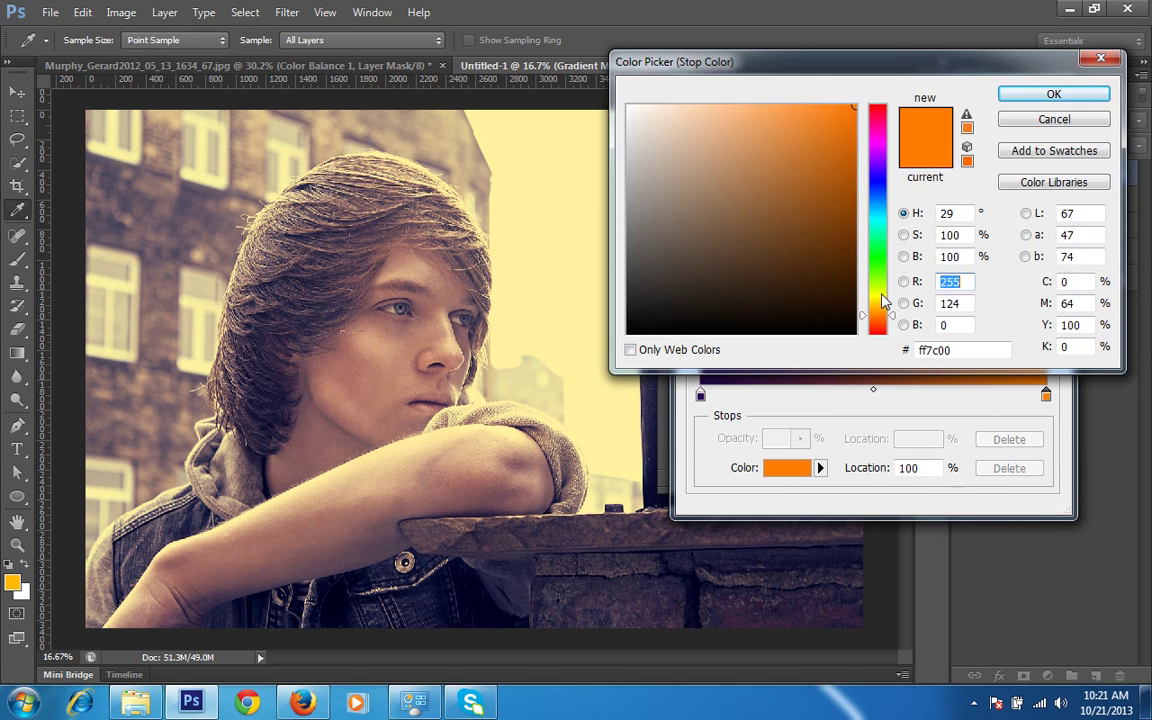
left_click(791, 143)
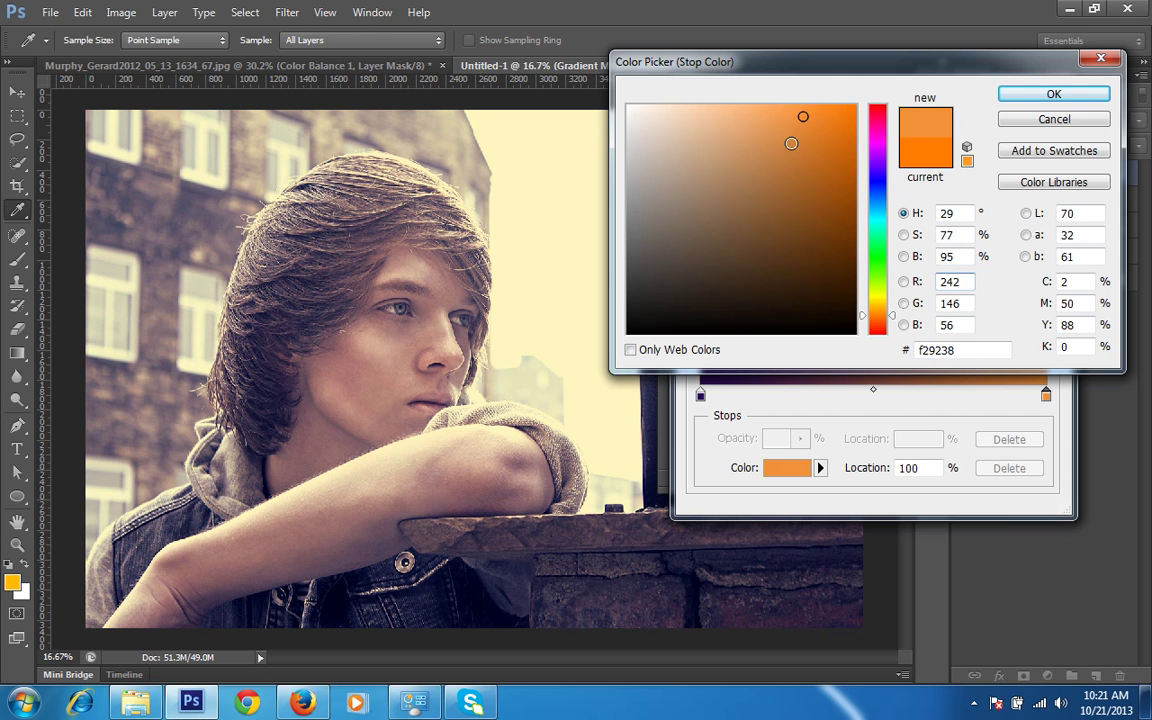
mouse_move(791, 143)
left_mouse_down()
mouse_move(761, 139)
mouse_move(761, 100)
mouse_move(799, 101)
left_mouse_up()
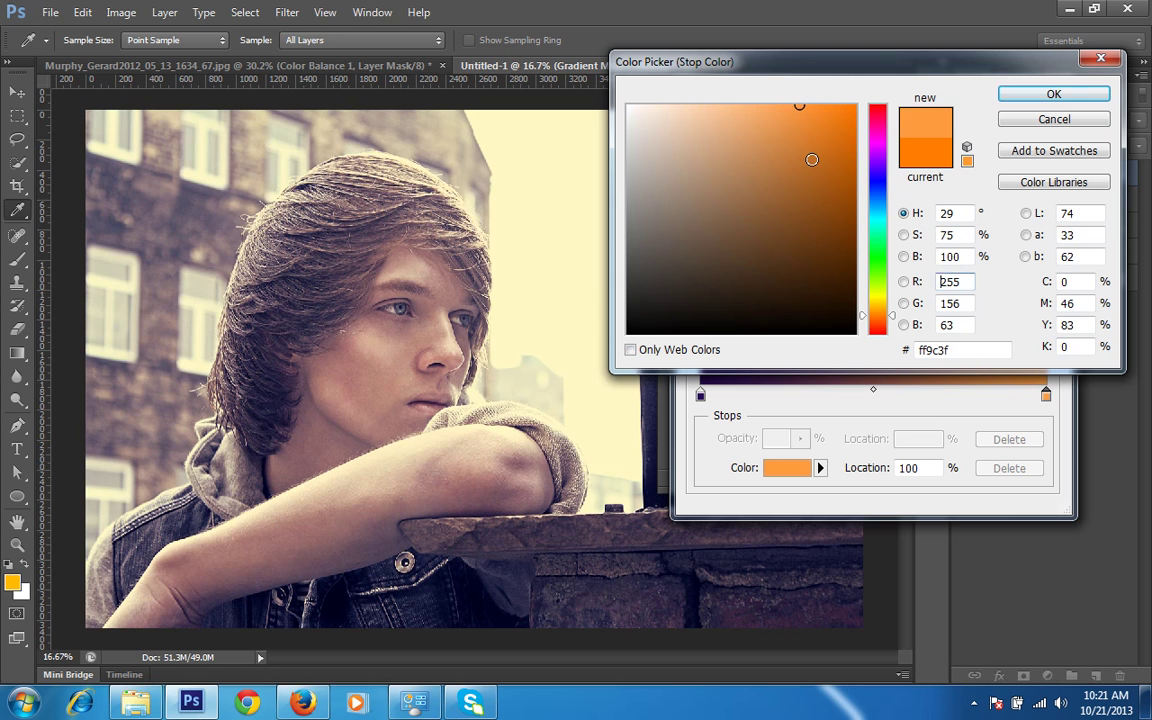
left_click(855, 178)
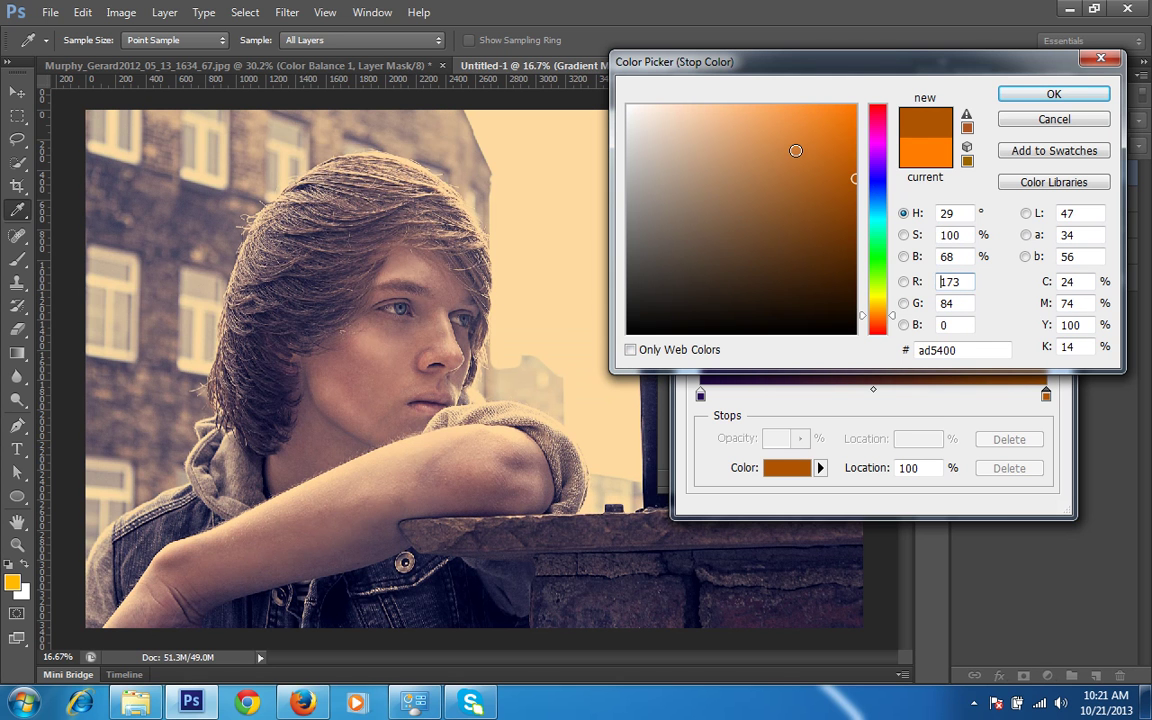
mouse_move(776, 131)
left_mouse_down()
mouse_move(768, 90)
mouse_move(758, 108)
mouse_move(771, 100)
mouse_move(767, 128)
left_mouse_up()
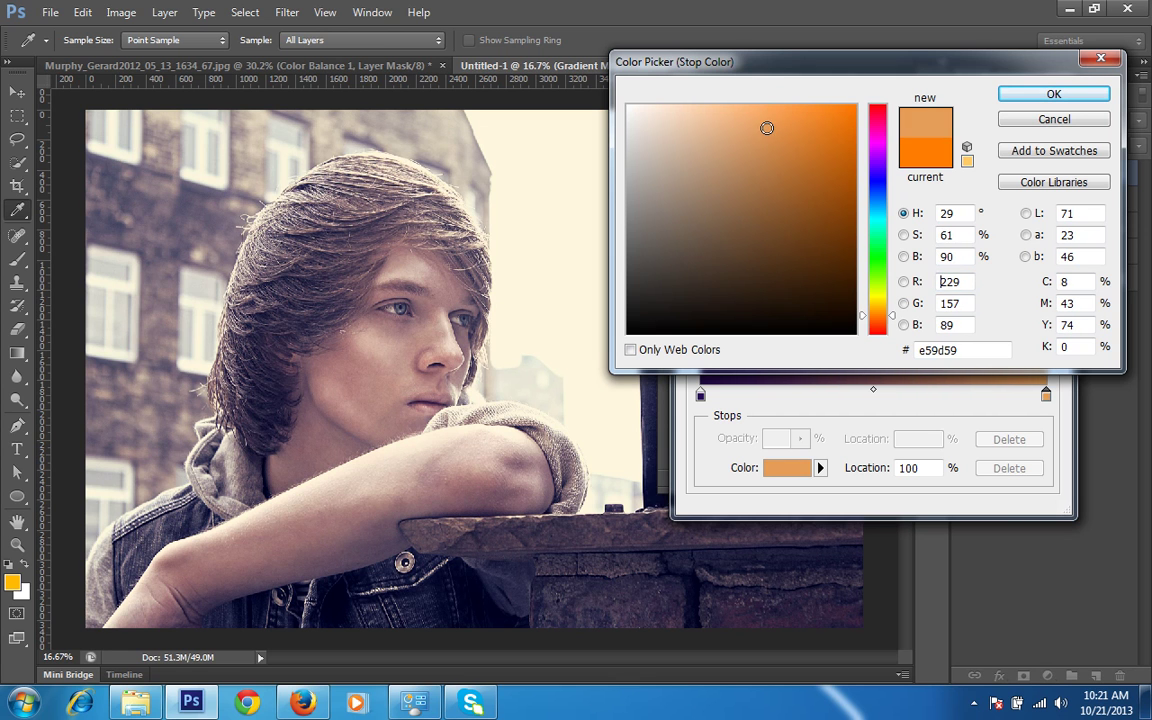
left_click(1024, 97)
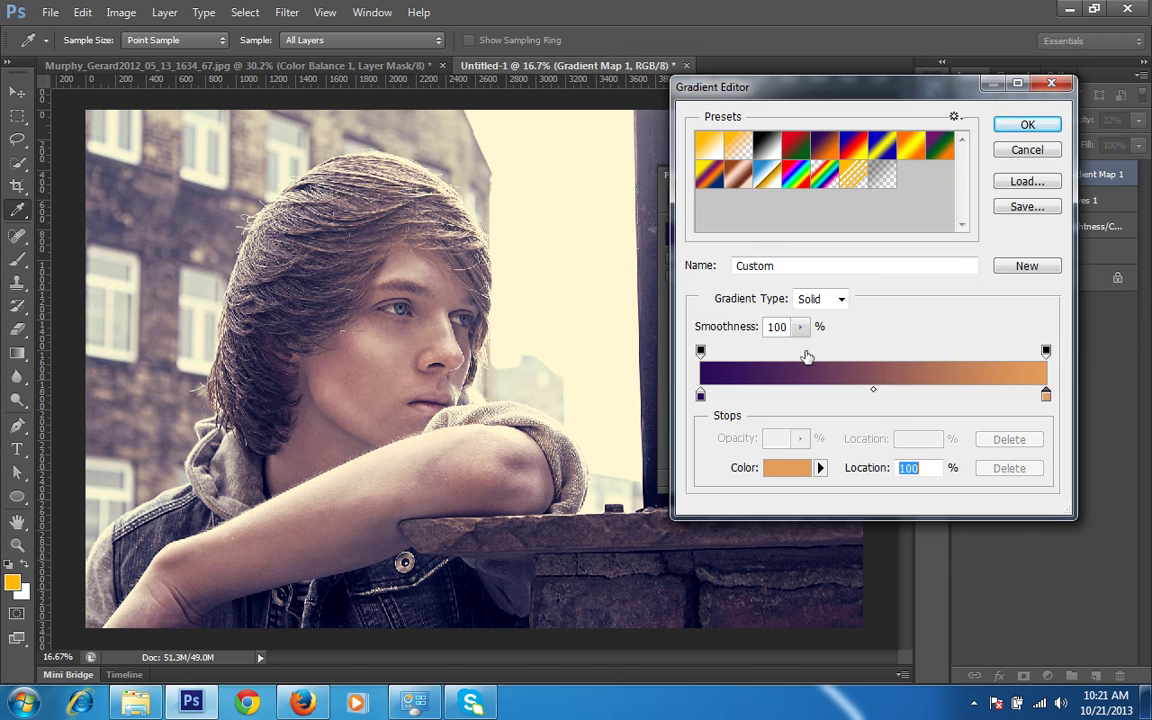
Change the violet start stop of the gradient to the muted dark purple 33234b and apply the edited gradient.
left_click(701, 396)
double_click(701, 396)
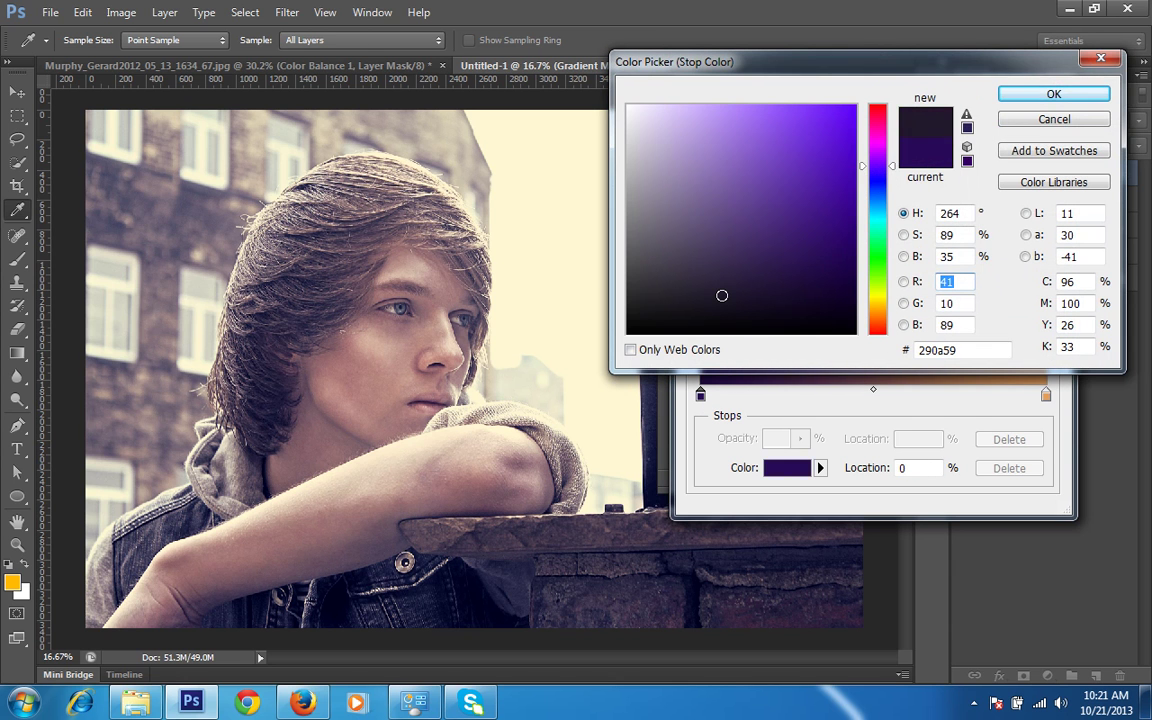
left_click(722, 295)
left_click(779, 296)
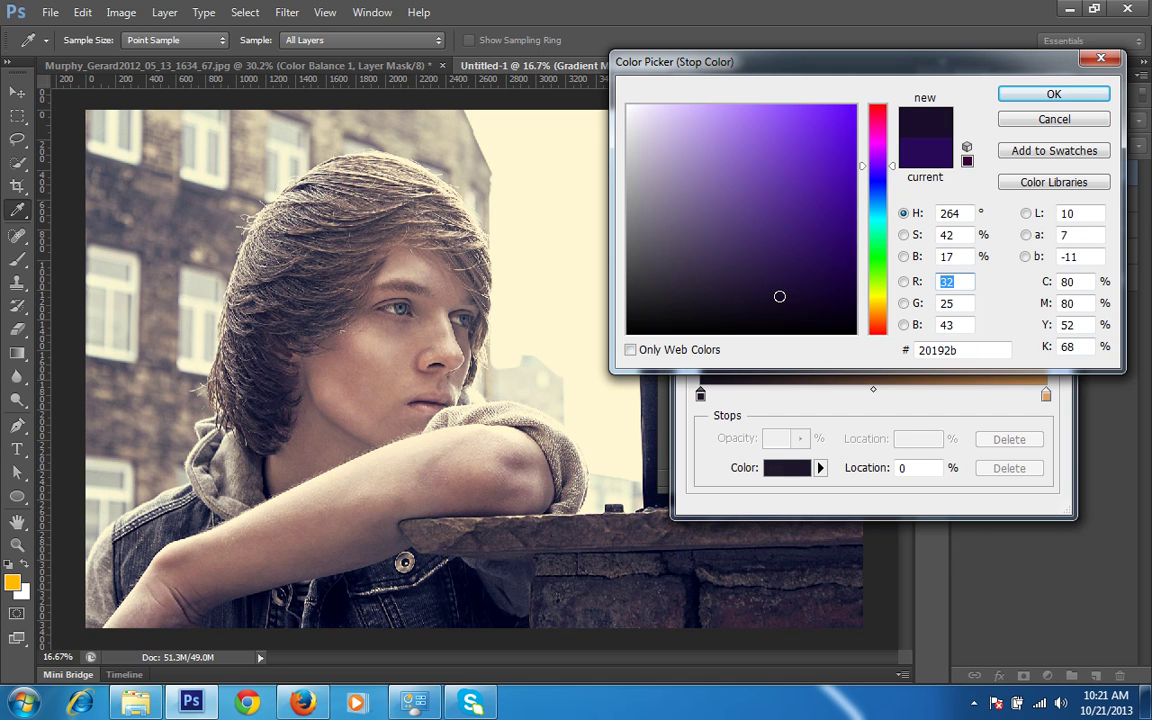
left_click(768, 251)
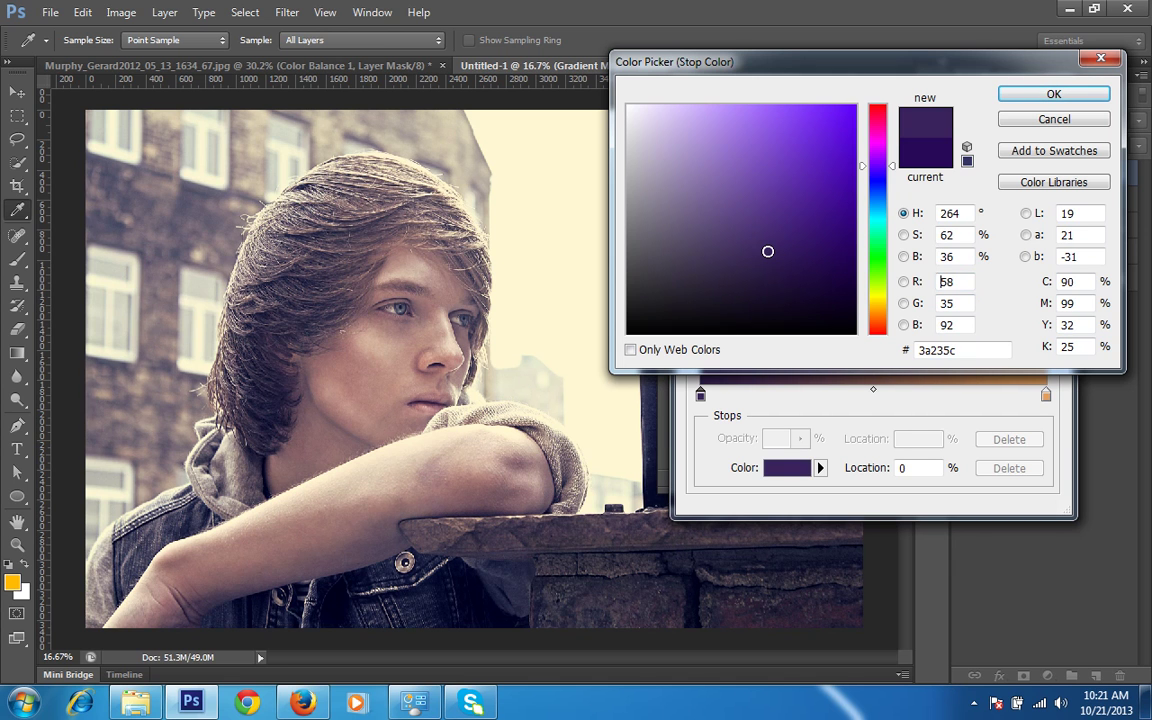
left_click(748, 257)
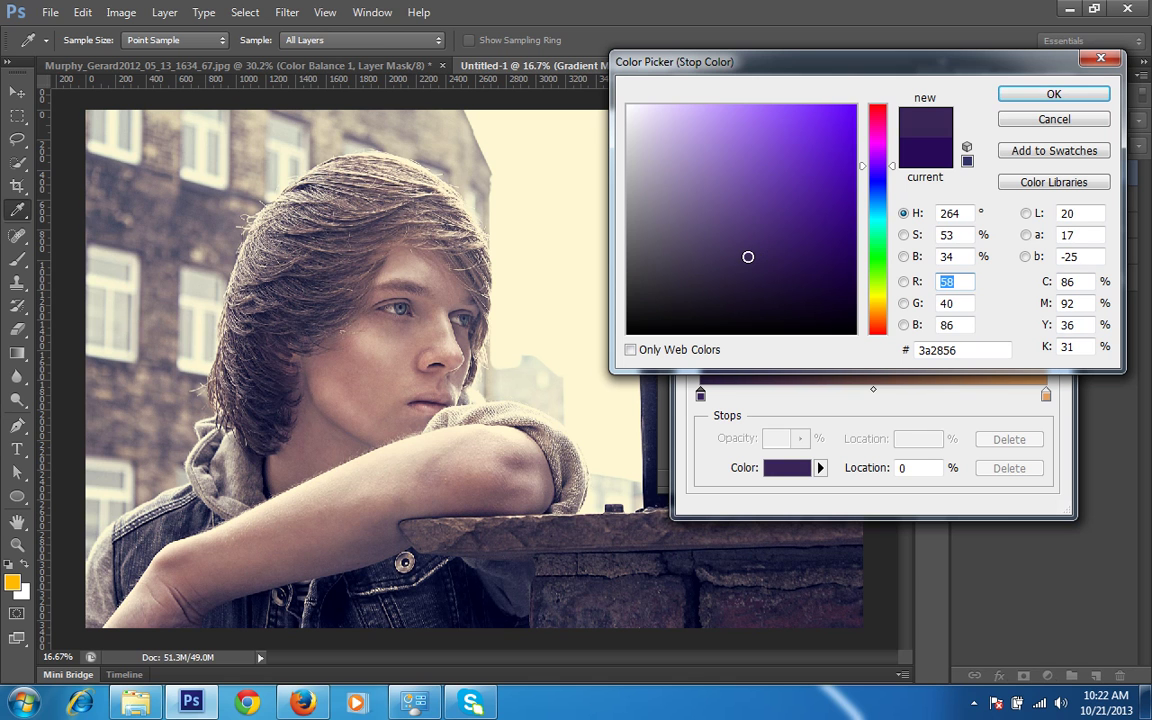
left_click(748, 266)
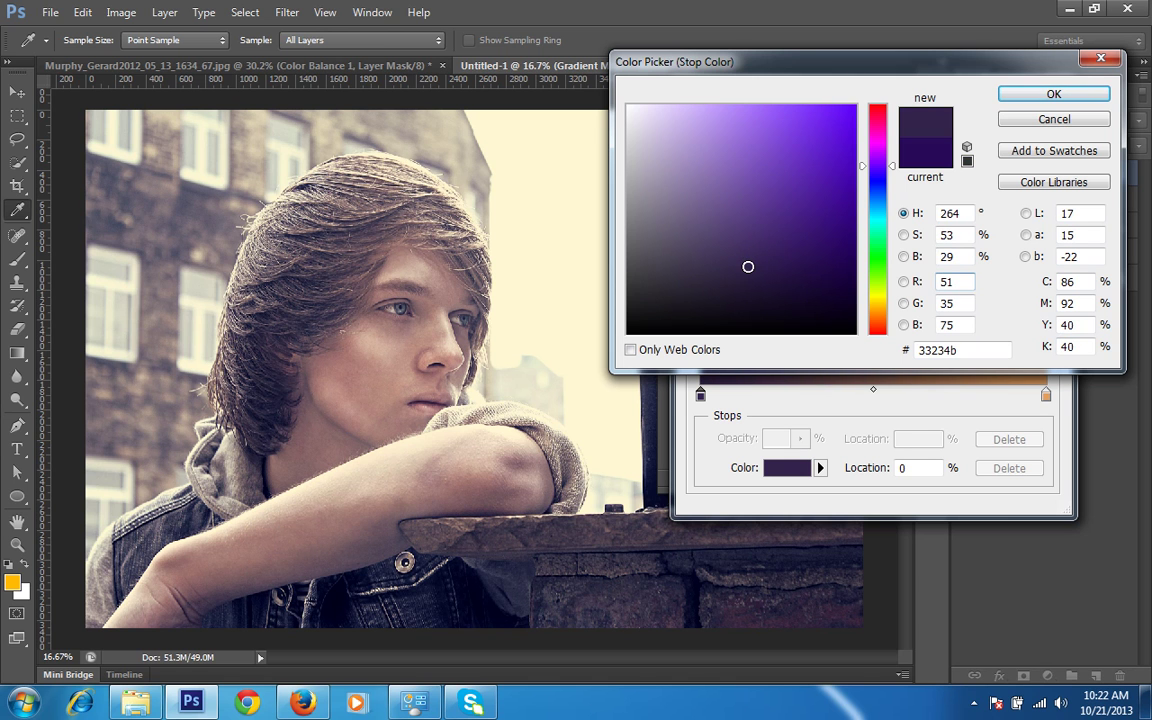
left_click(1045, 95)
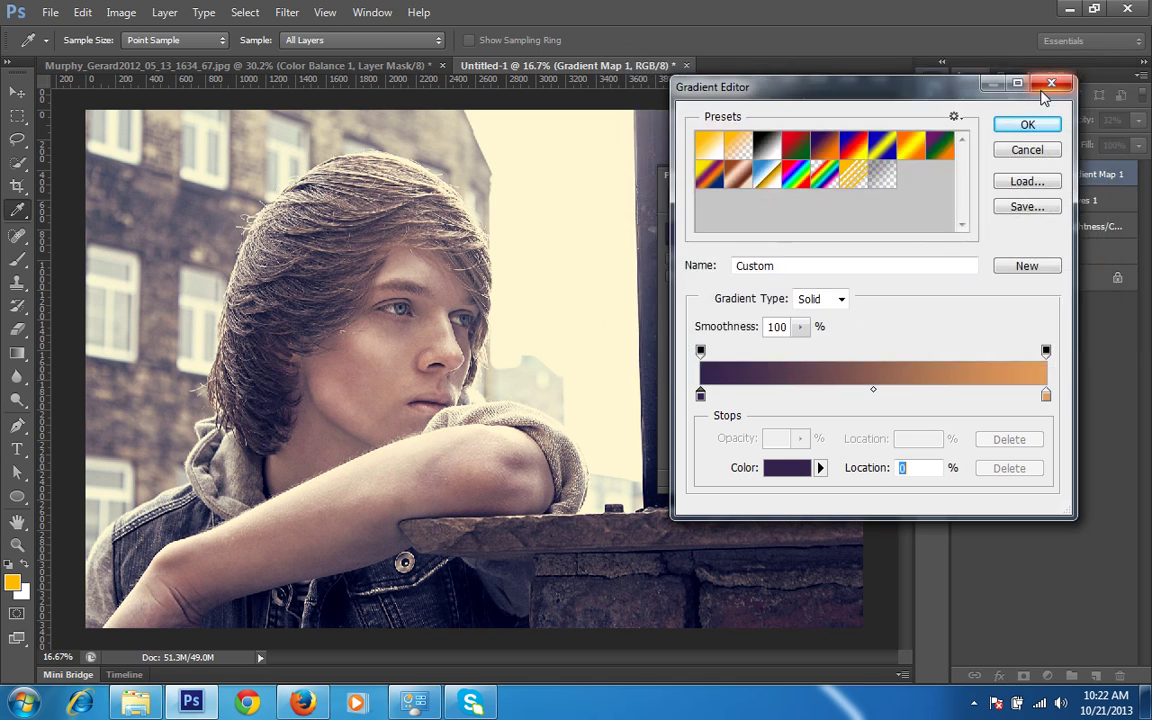
left_click(1024, 125)
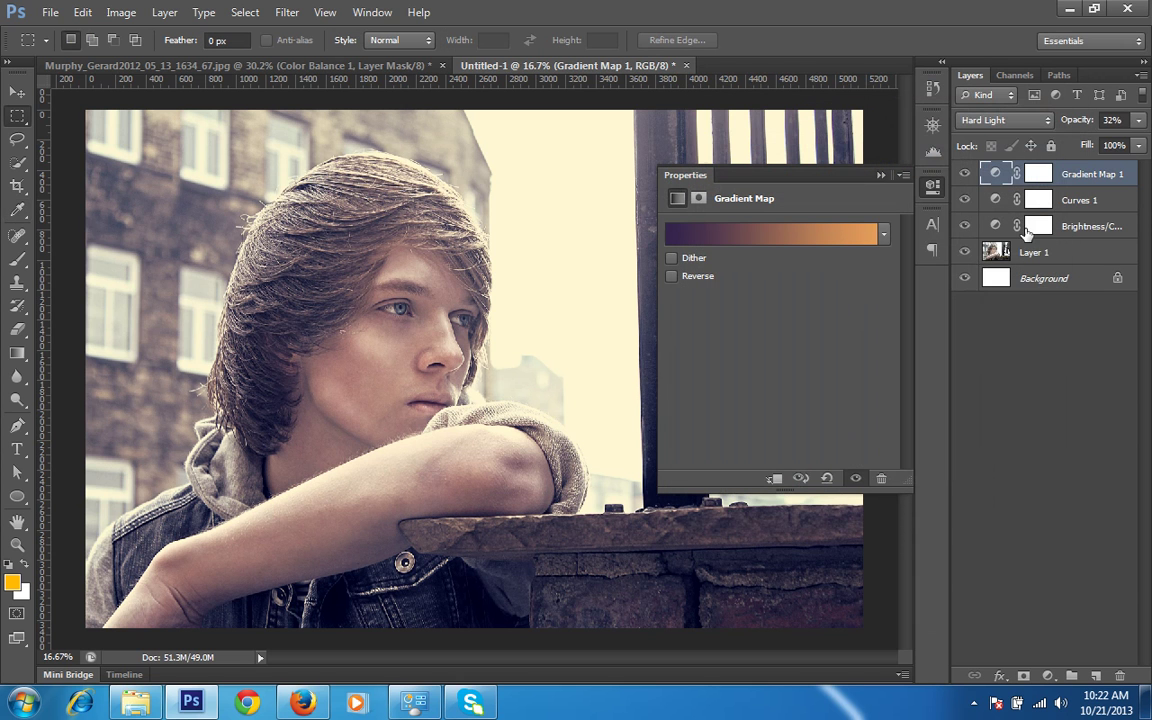
Compare the photo with and without the Gradient Map adjustment by switching that layer's visibility.
left_click(961, 178)
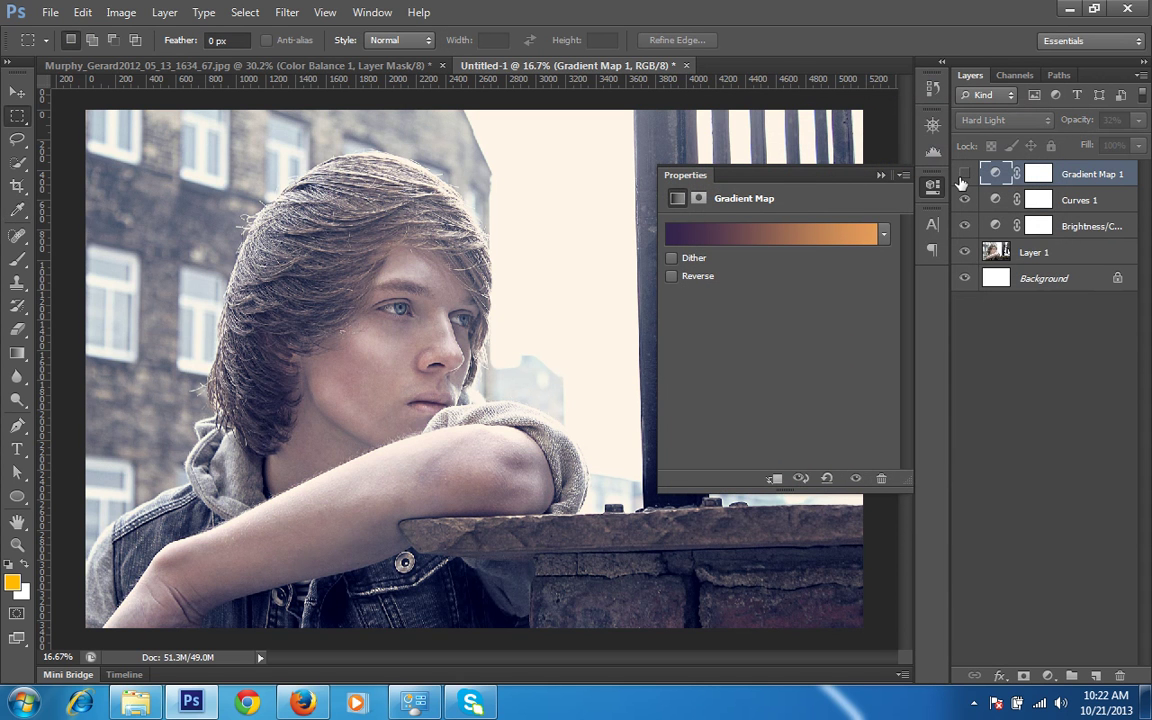
left_click(880, 177)
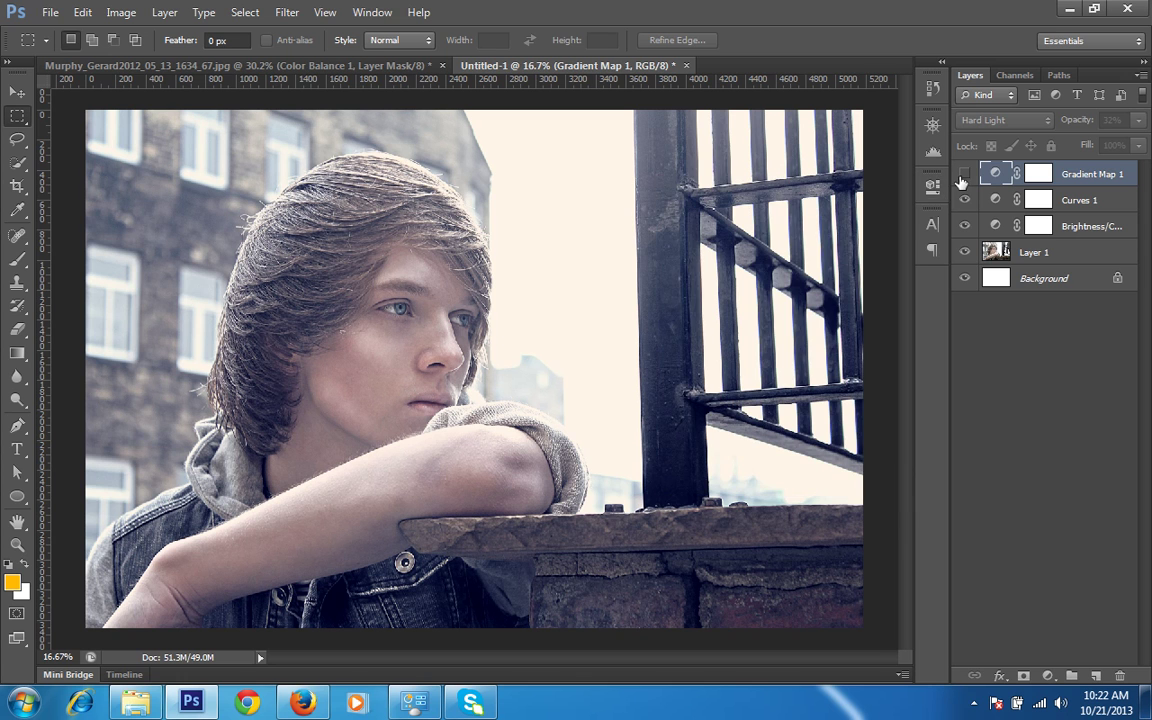
left_click(963, 177)
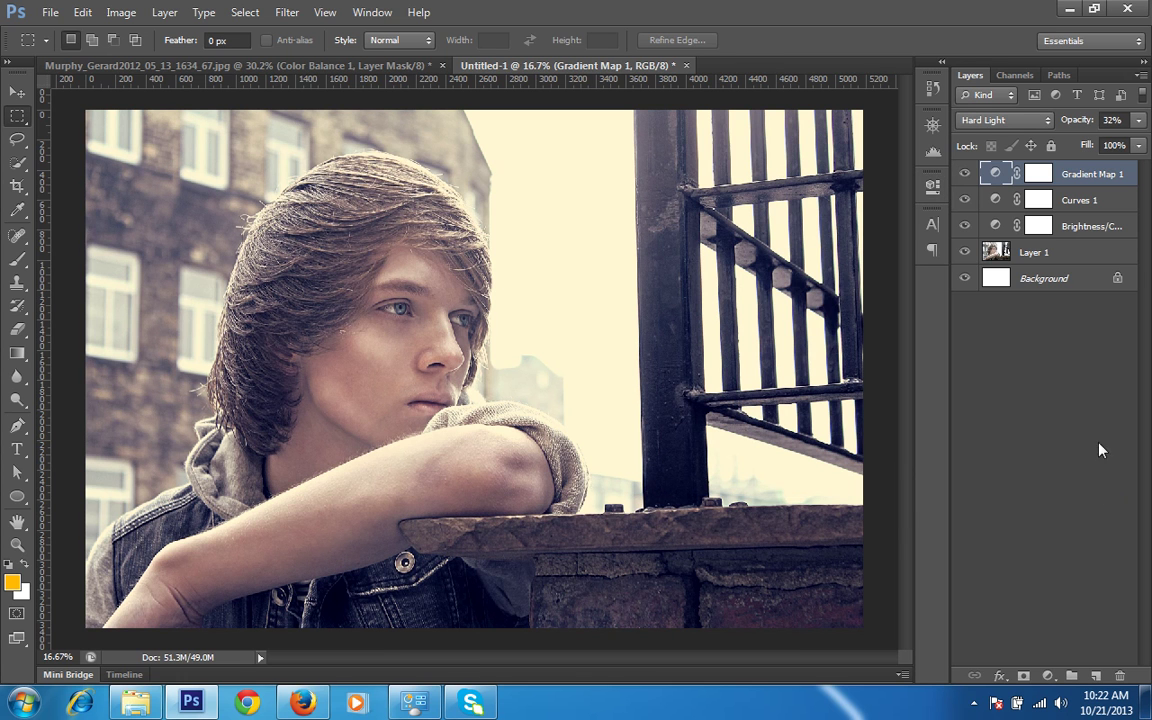
Duplicate the Gradient Map layer and set the copy's blend mode to Screen.
key("ctrl+j")
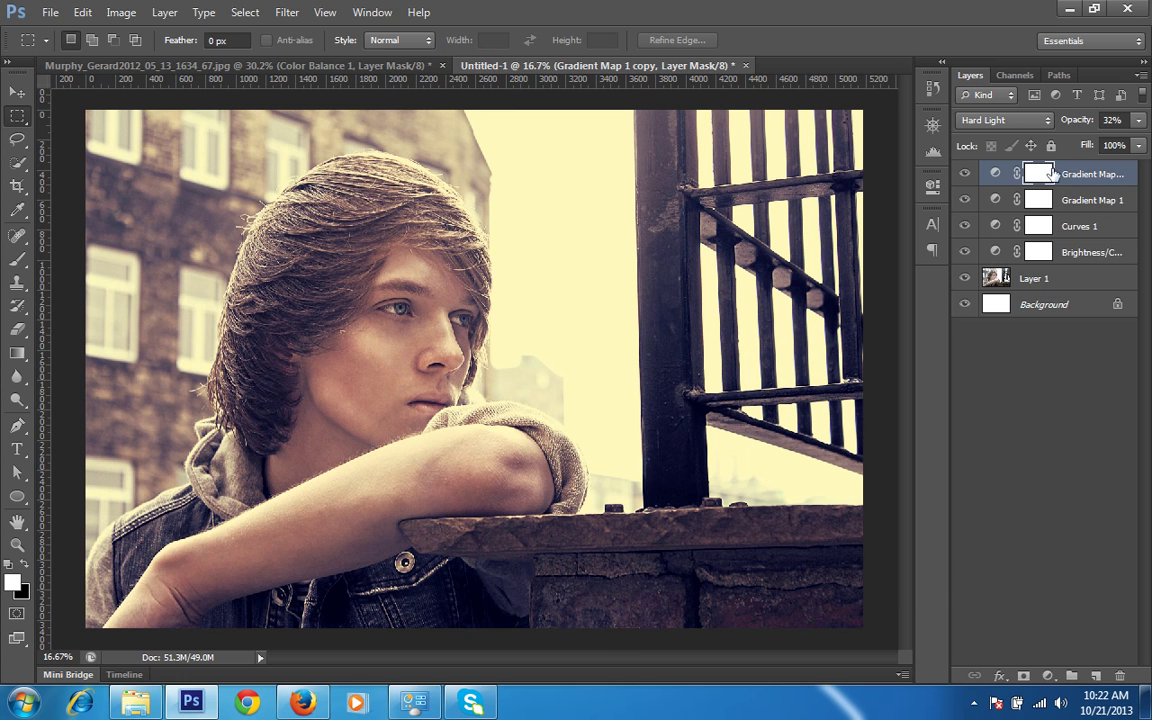
left_click(1020, 120)
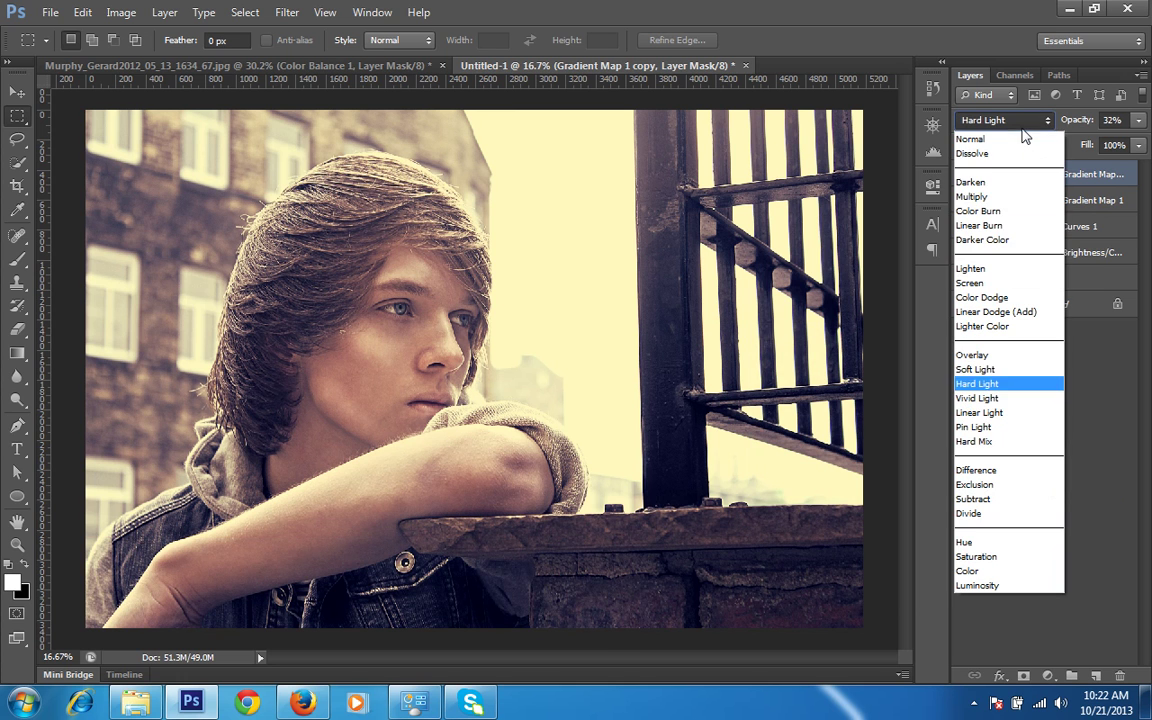
left_click(972, 283)
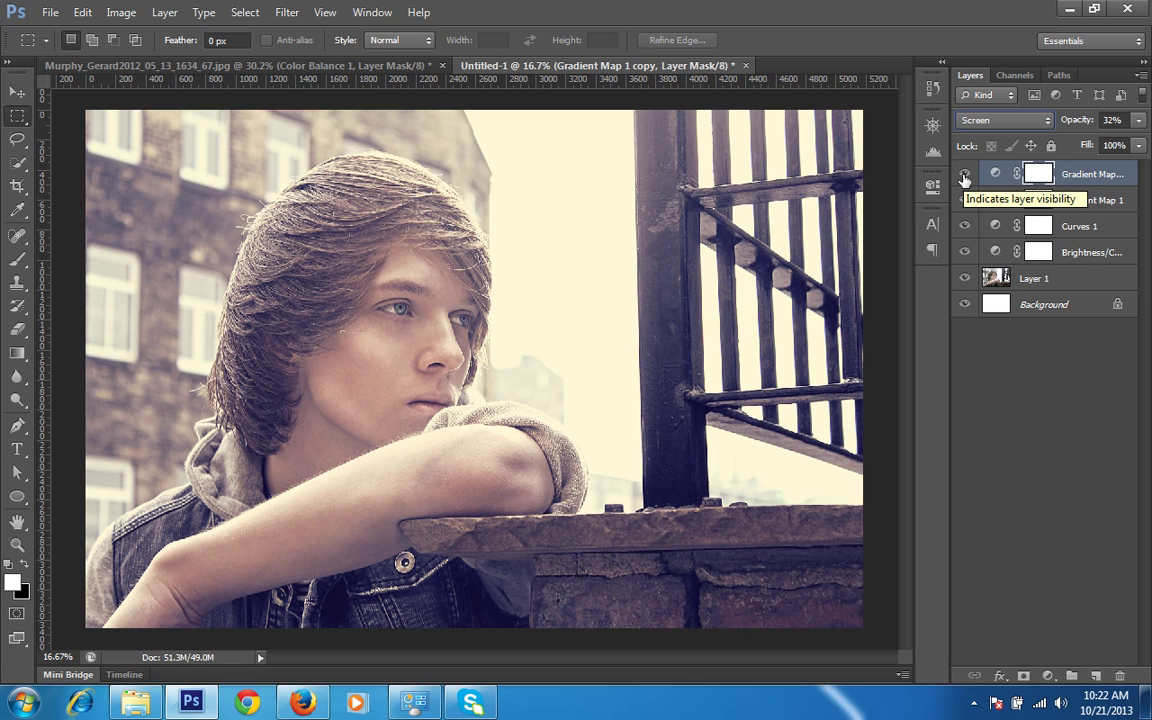
Compare the photo with and without the duplicated Gradient Map layer by switching its visibility.
left_click(964, 175)
left_click(964, 175)
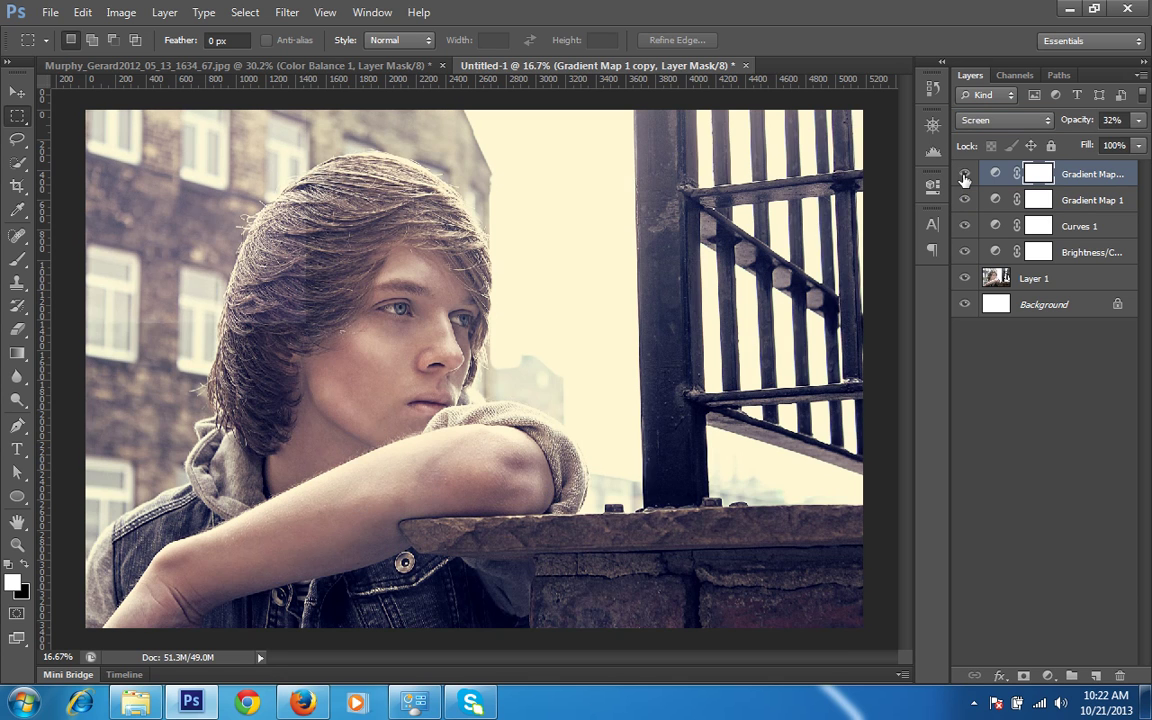
left_click(964, 175)
left_click(964, 175)
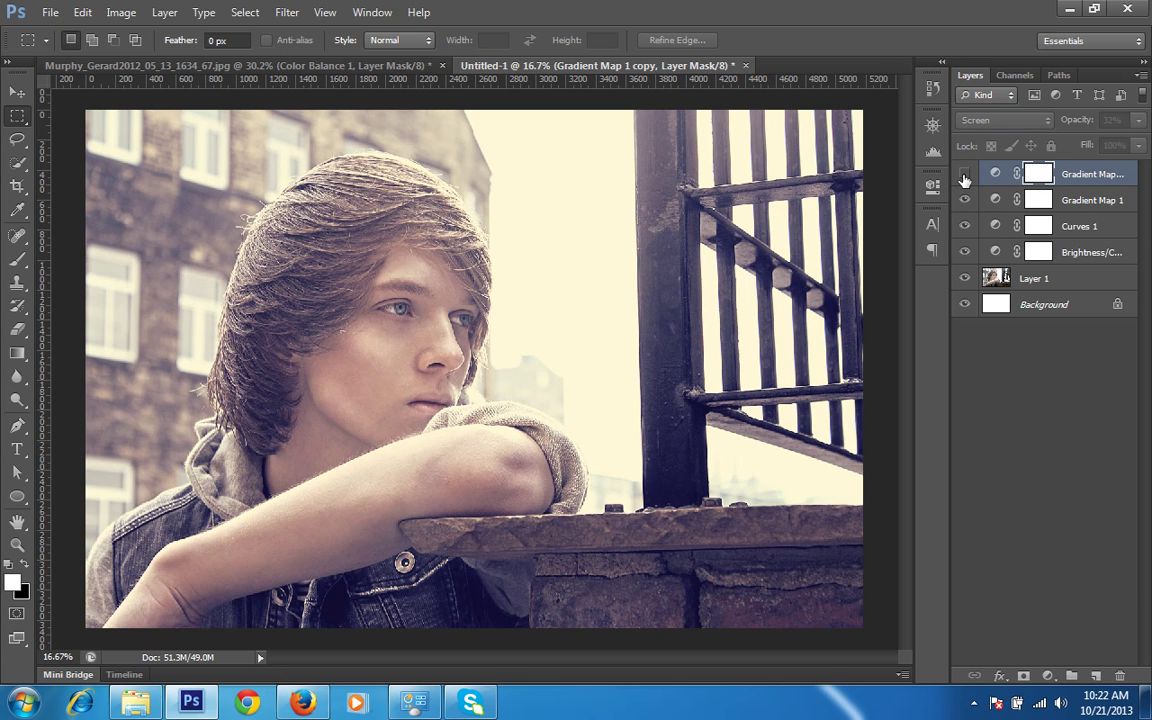
Compare the photo with and without the Screen-mode Gradient Map copy and lower that layer's opacity to 15%.
left_click(966, 175)
left_click(966, 176)
left_click(966, 176)
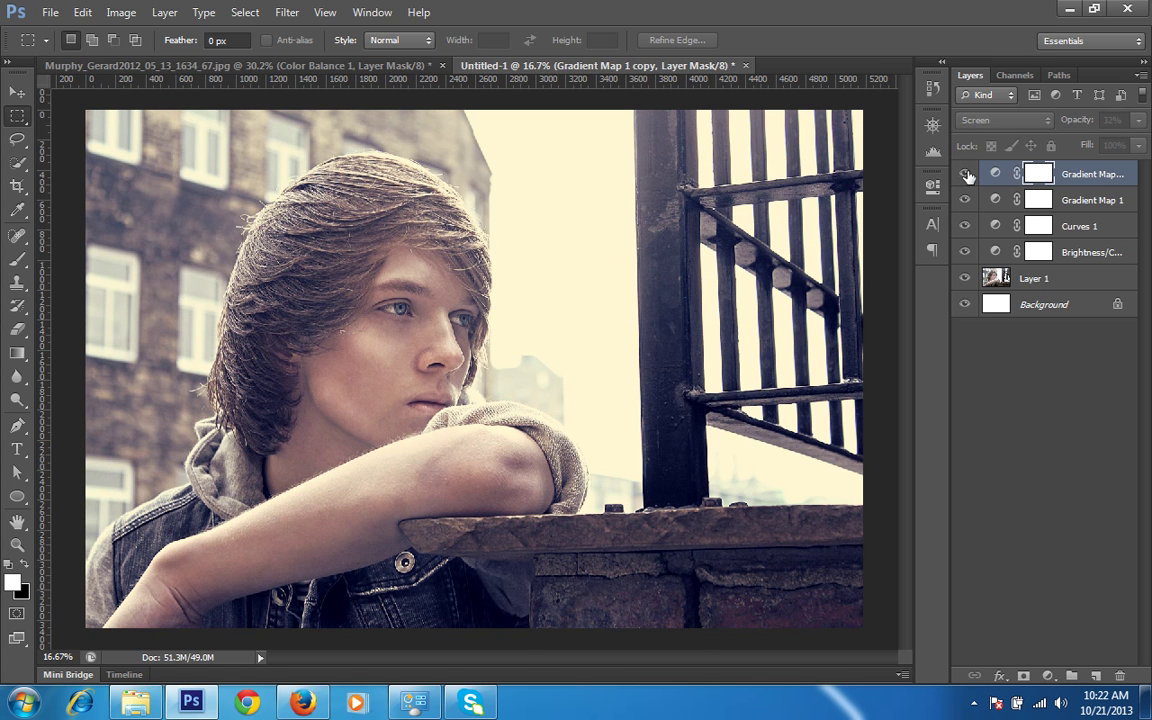
left_click(966, 176)
left_click_drag(1077, 121, 960, 110)
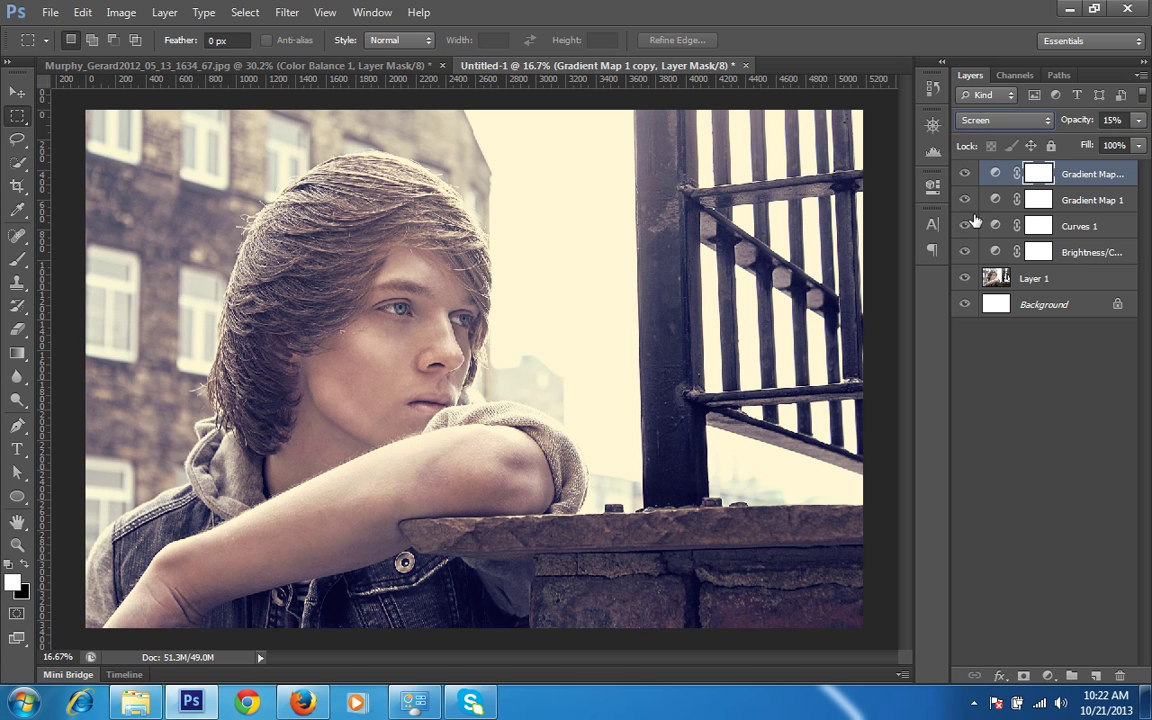
Hide all four adjustment layers and show them again one by one from Brightness/Contrast upward to review each effect.
left_click_drag(965, 252, 962, 184)
left_click(1083, 256)
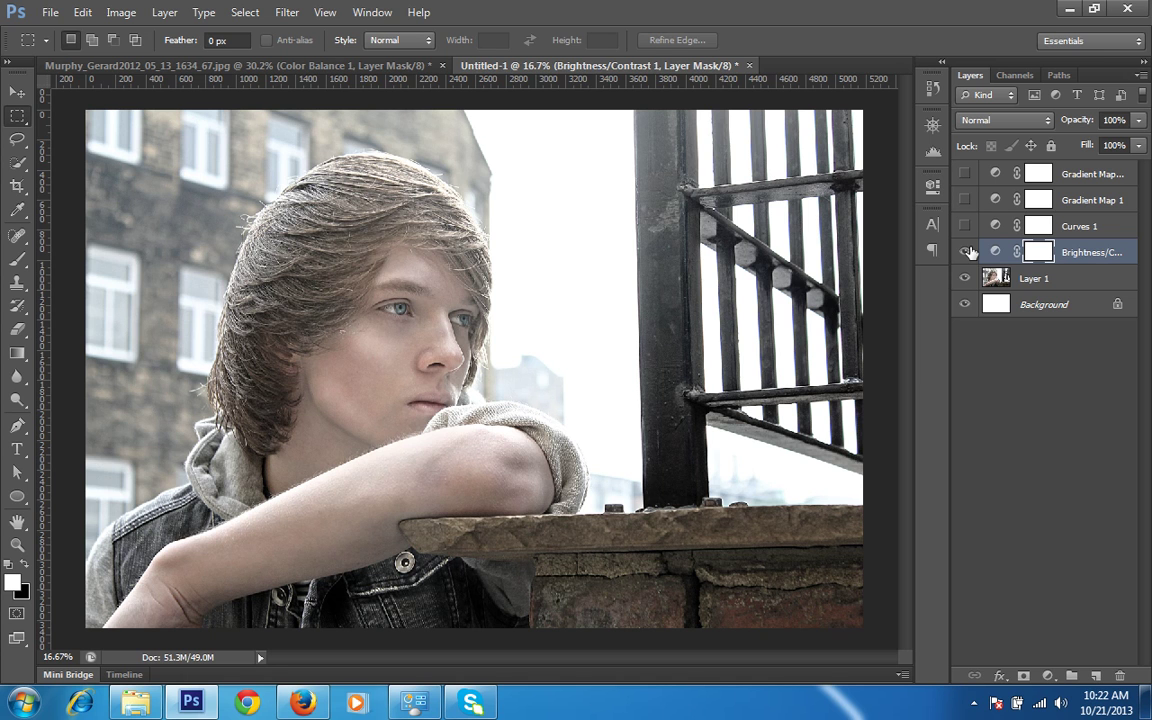
left_click(965, 228)
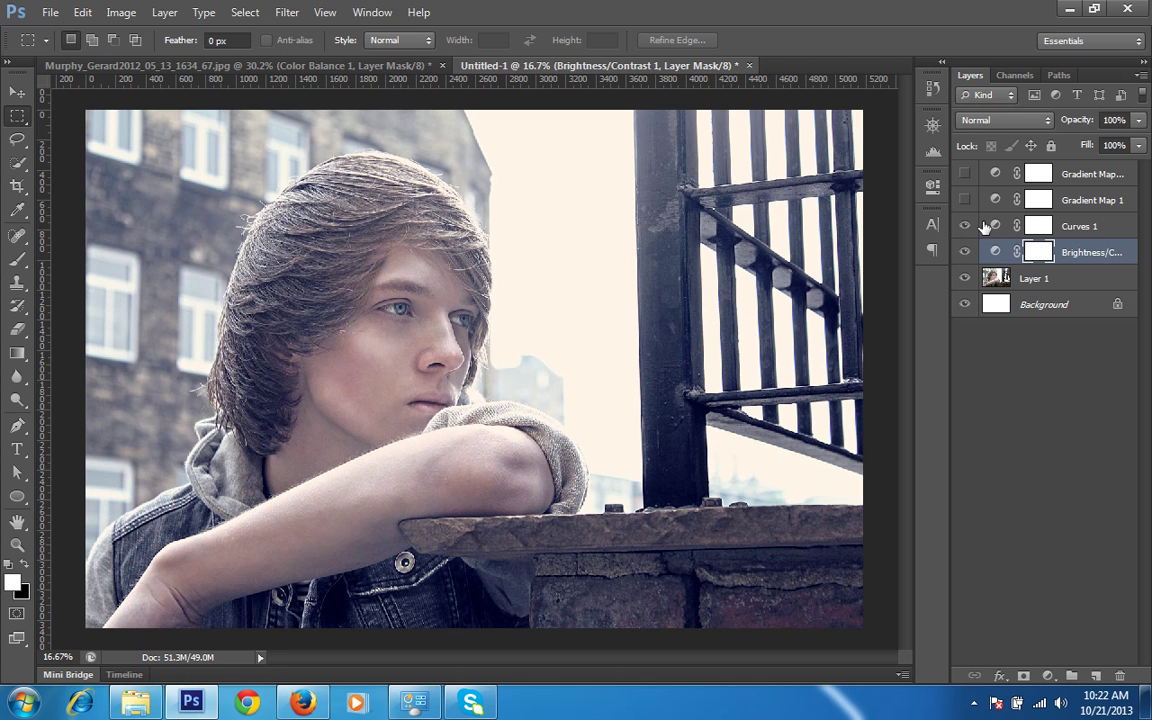
left_click(1096, 227)
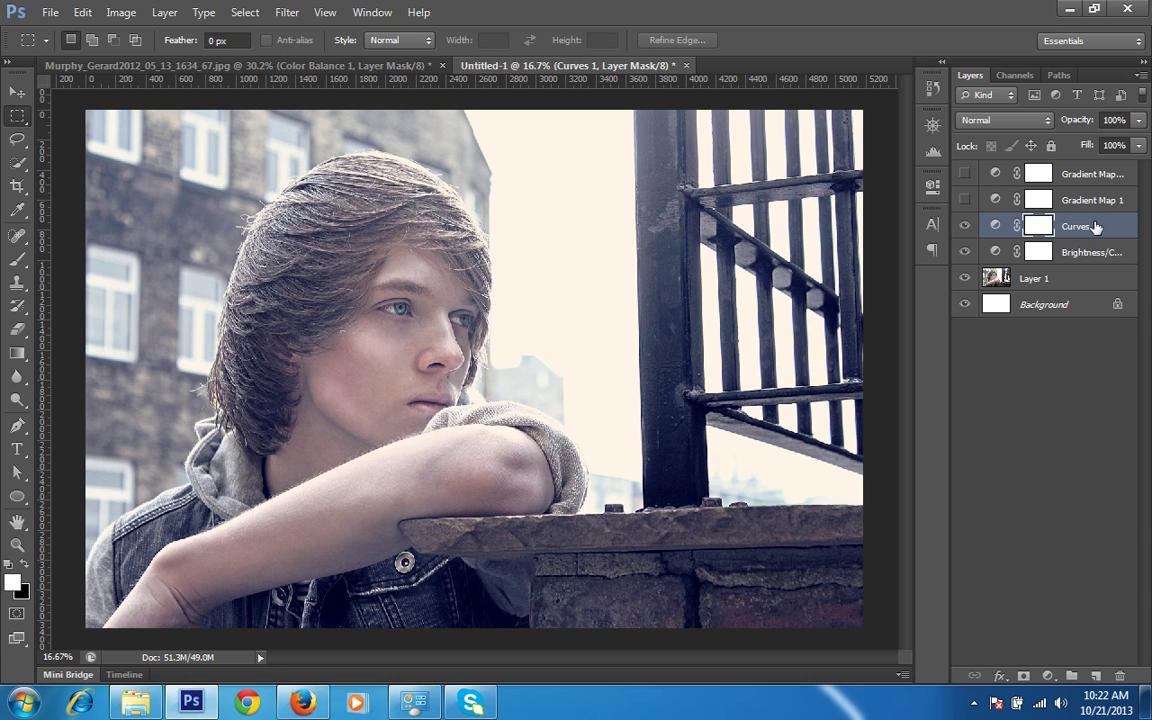
left_click(966, 201)
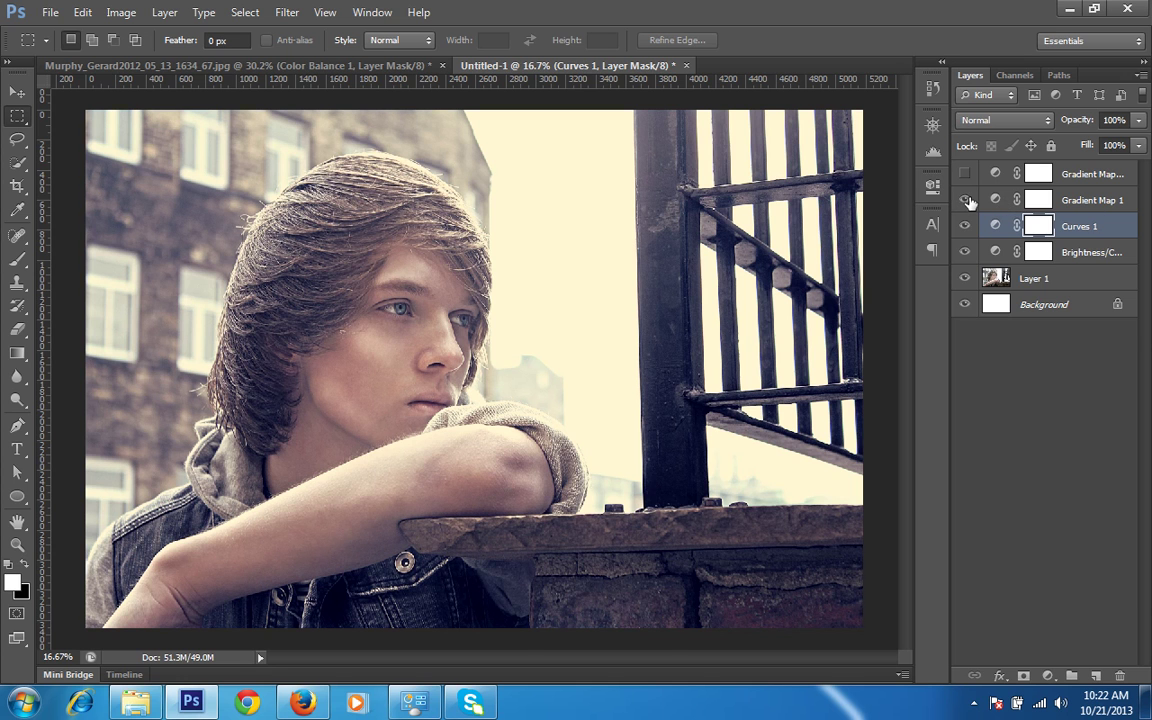
left_click(966, 175)
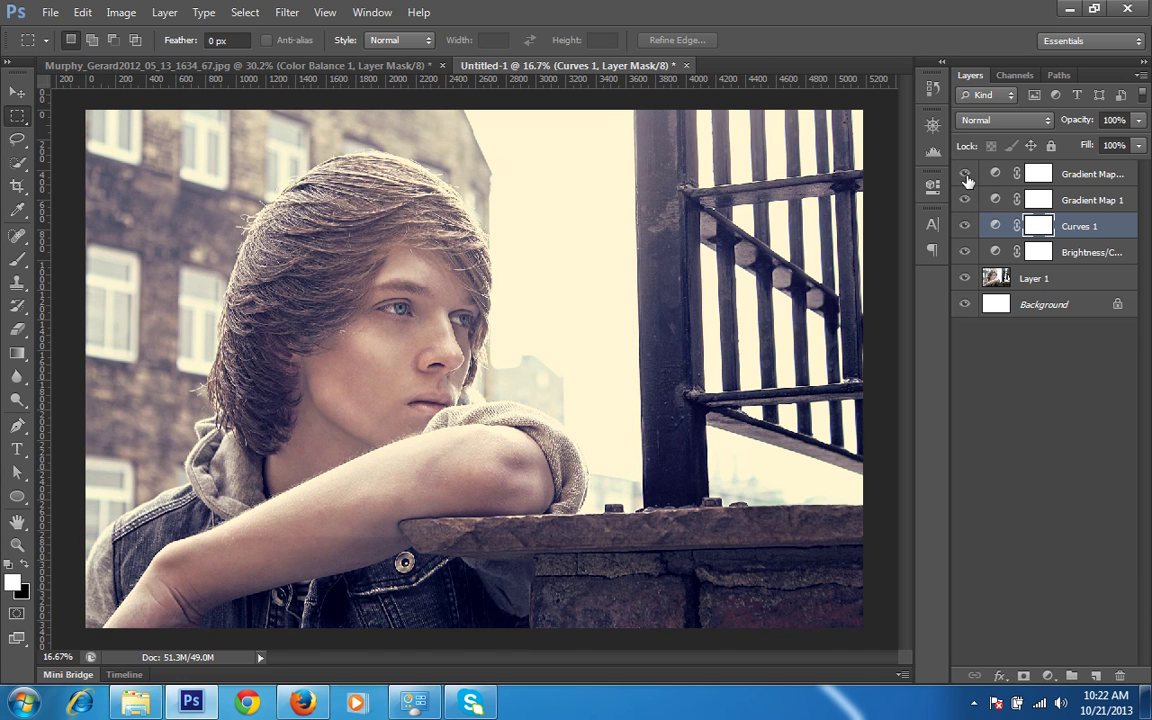
left_click(1097, 176)
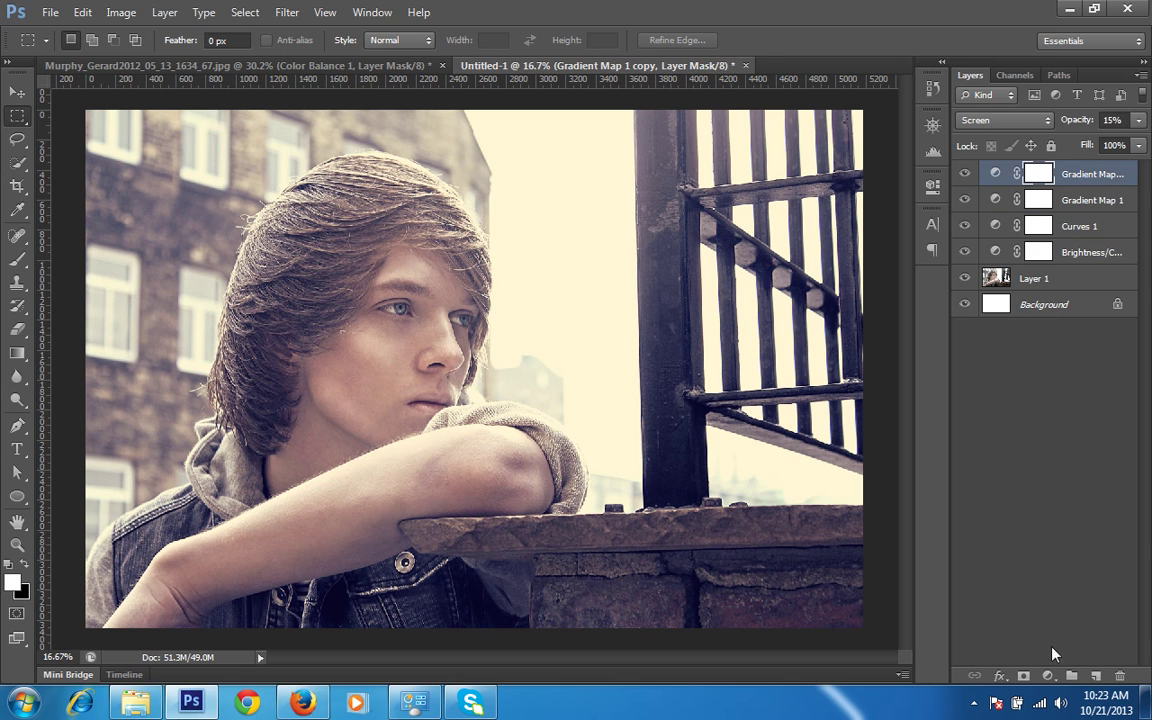
Add a new empty layer above the Gradient Map copy.
left_click(1048, 677)
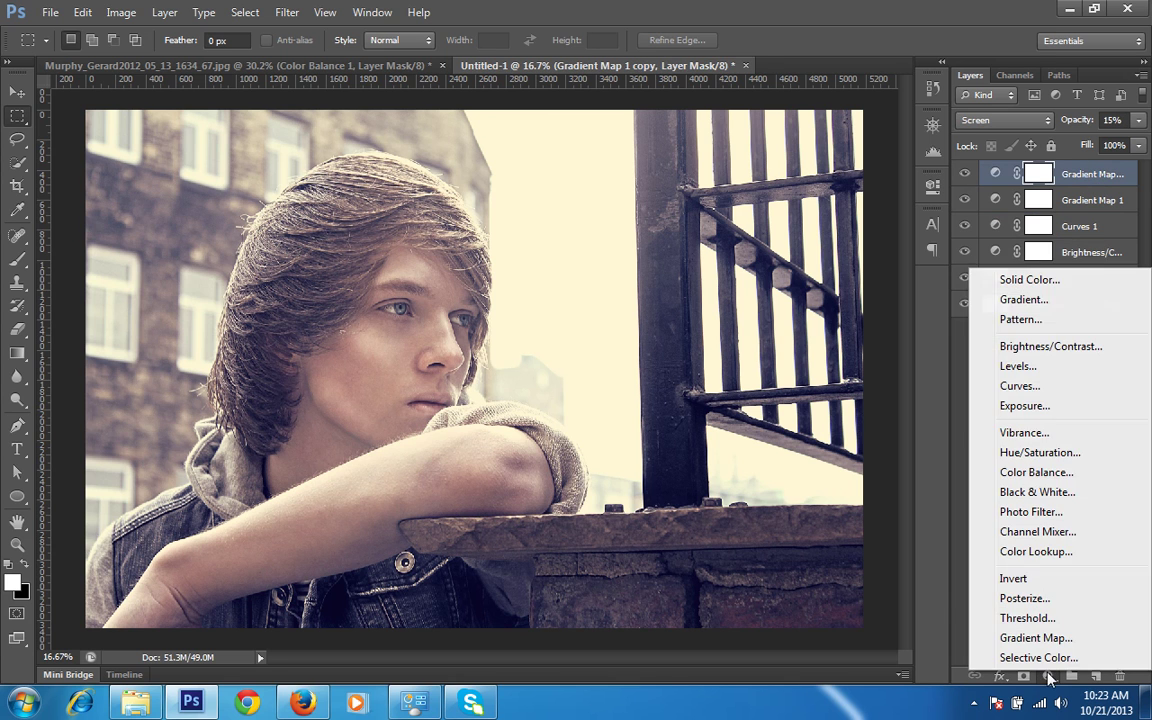
left_click(952, 598)
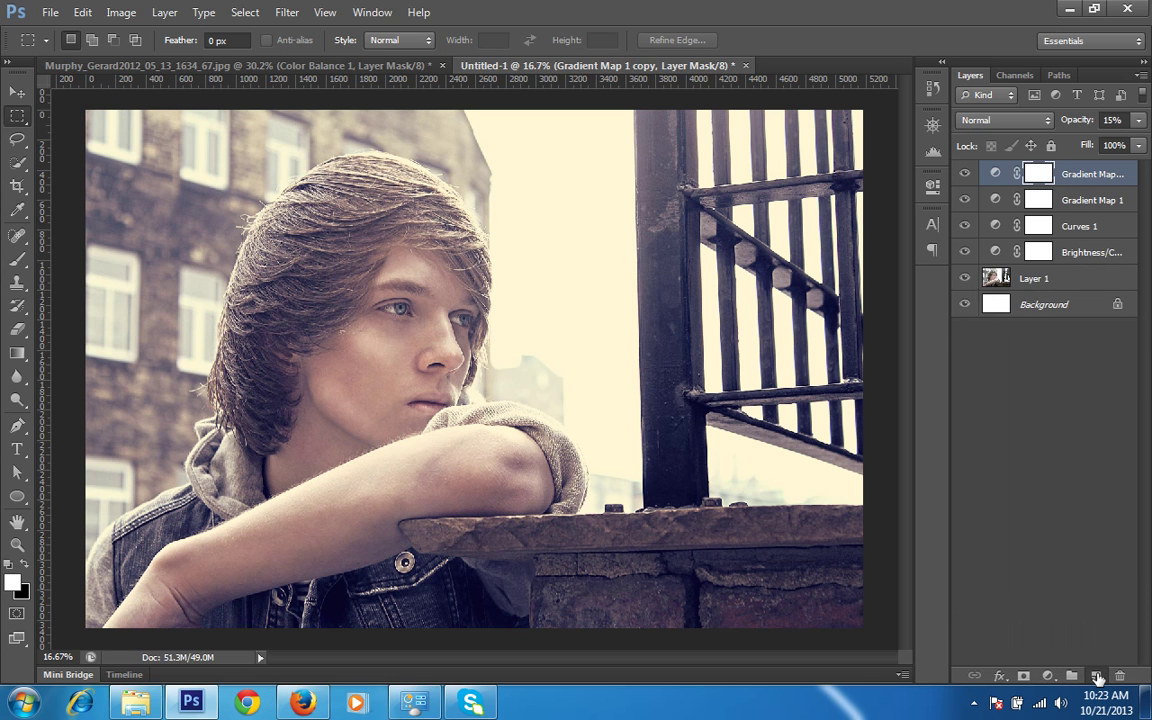
left_click(1097, 677)
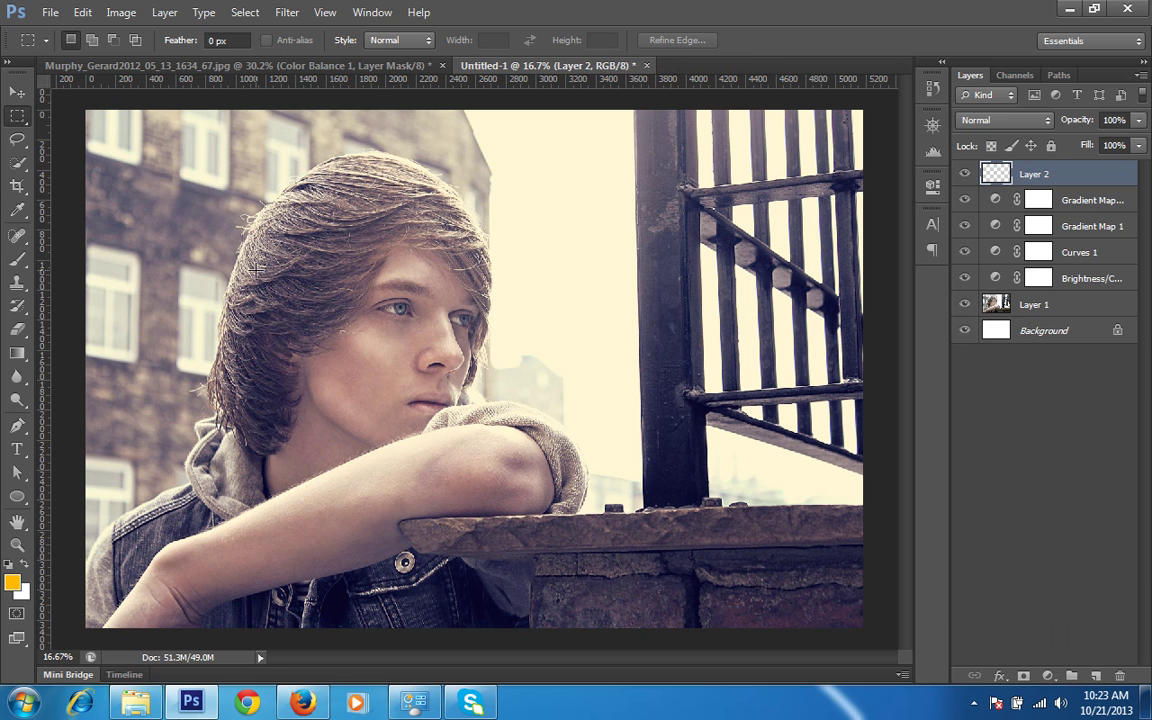
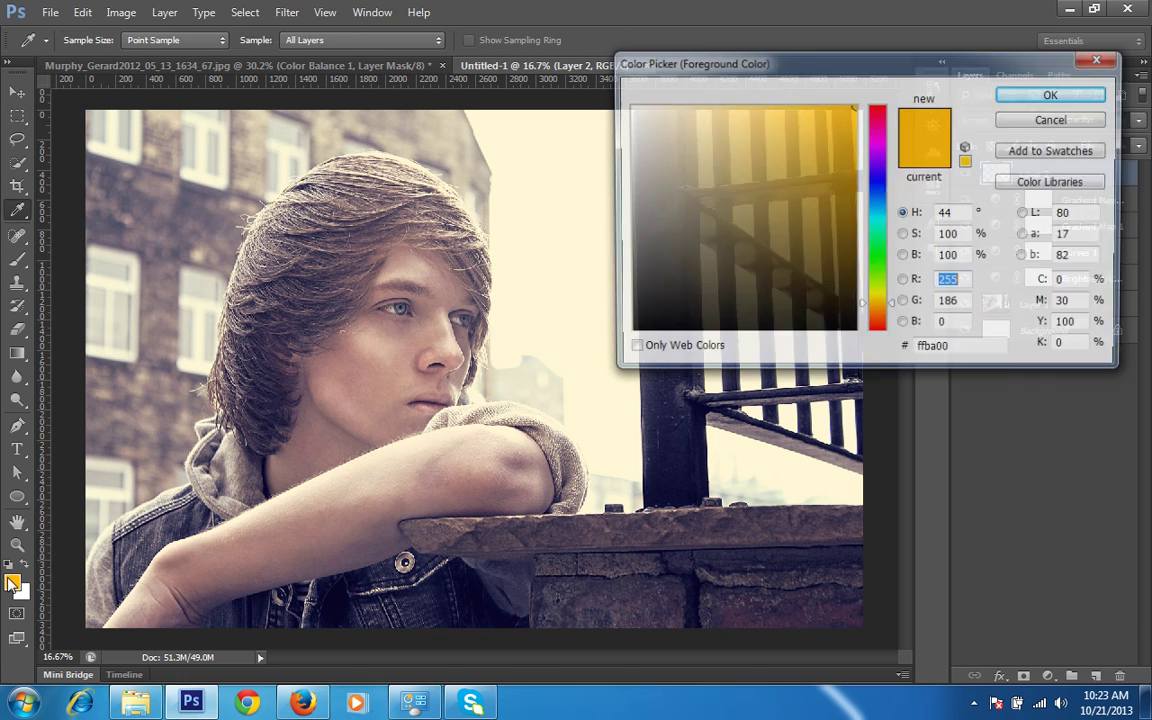
Set the foreground color to the warm orange-brown 9c672d.
left_click_drag(892, 48, 939, 41)
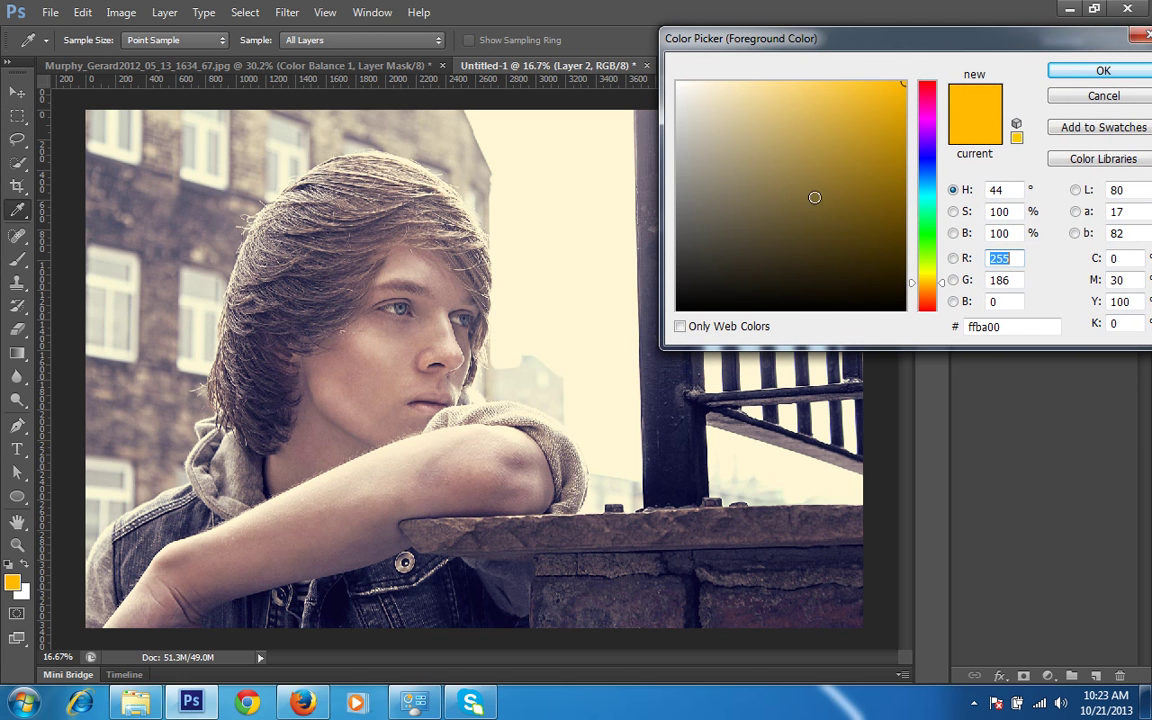
left_click_drag(927, 285, 912, 292)
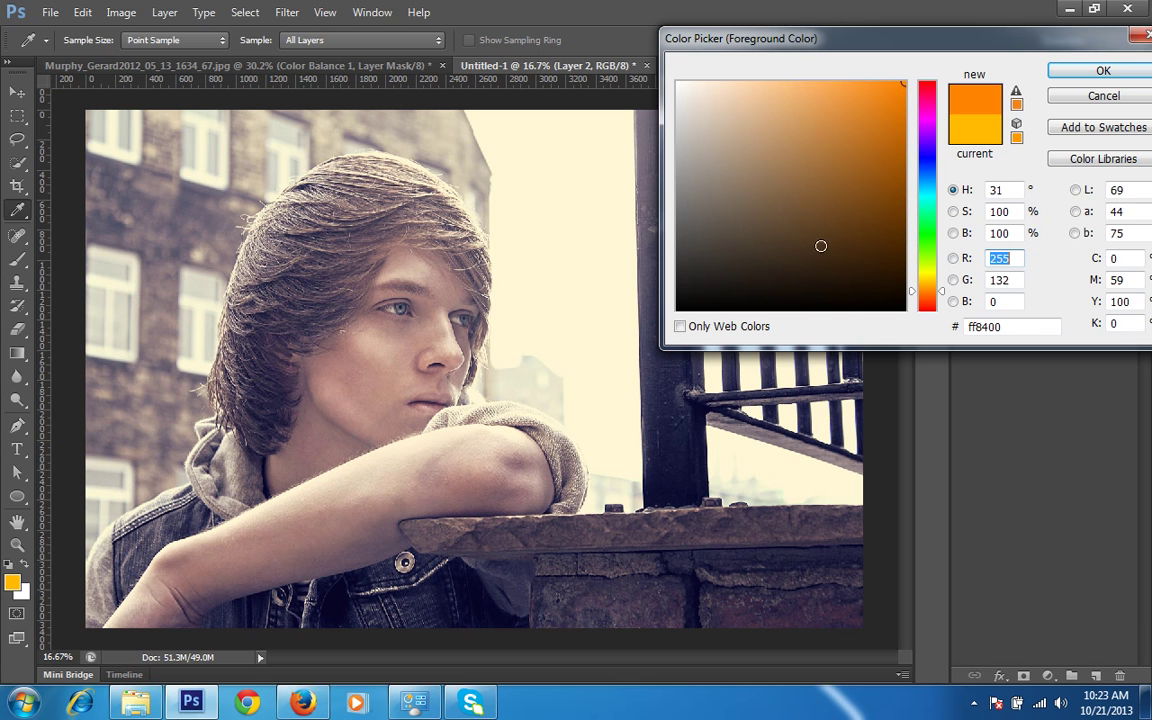
left_click(799, 230)
left_click(813, 204)
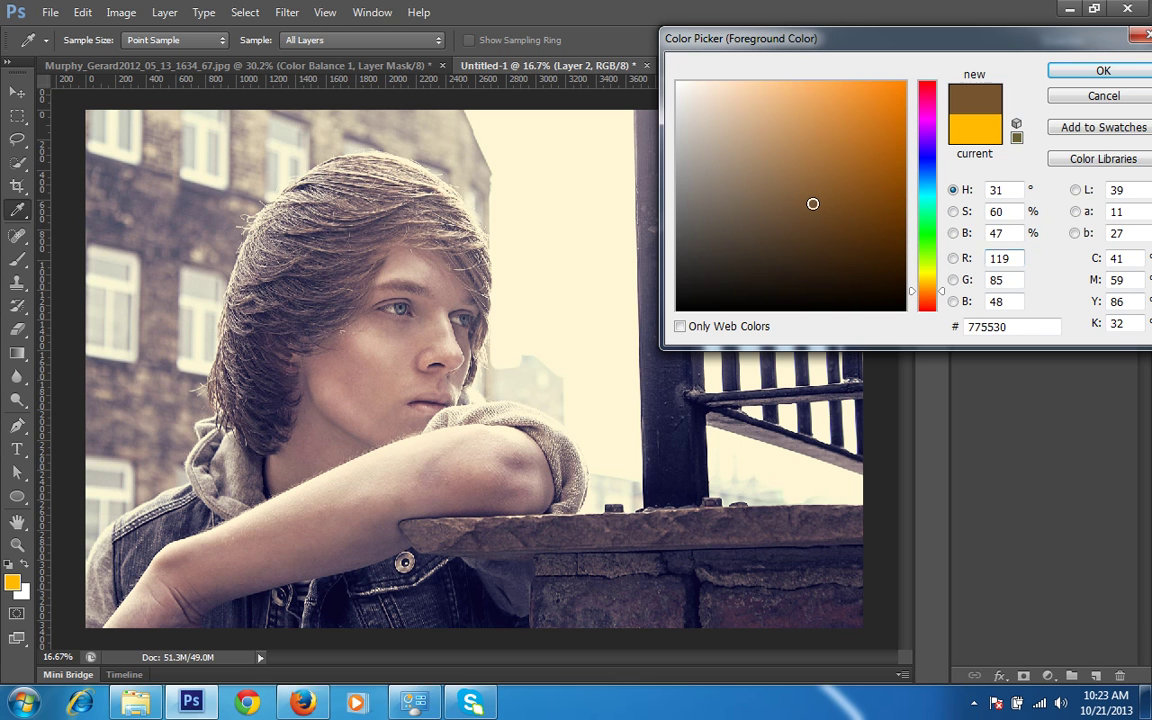
left_click(838, 183)
left_click(887, 183)
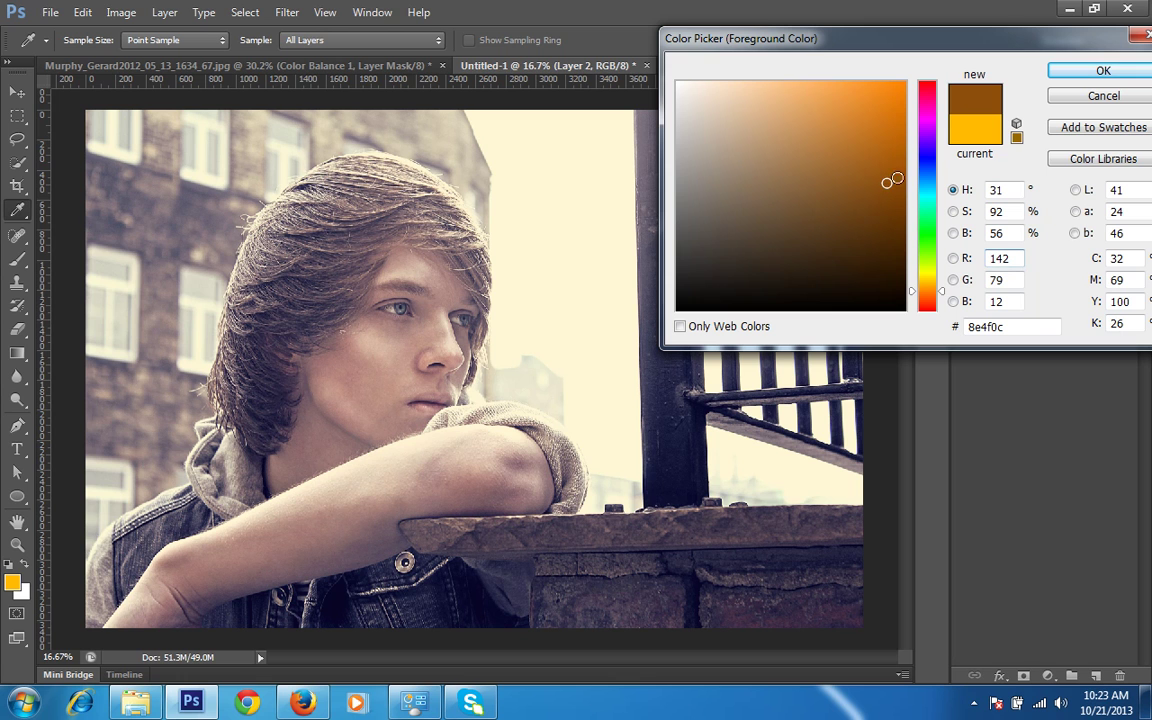
left_click(808, 183)
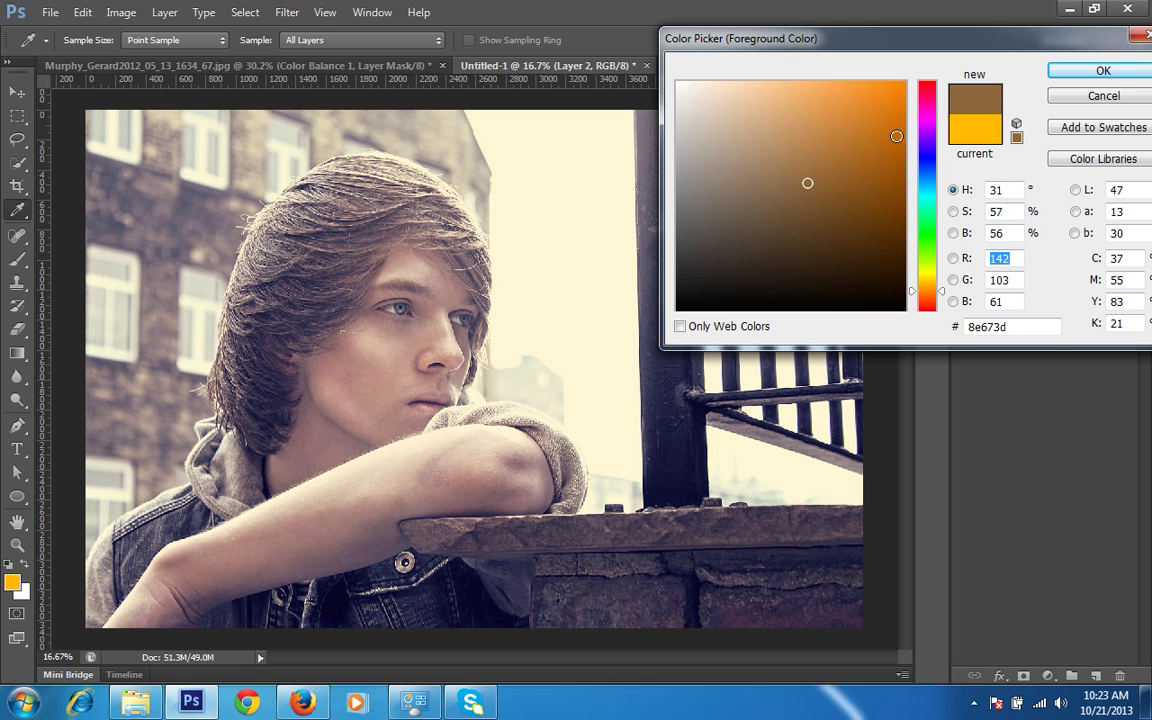
left_click(839, 171)
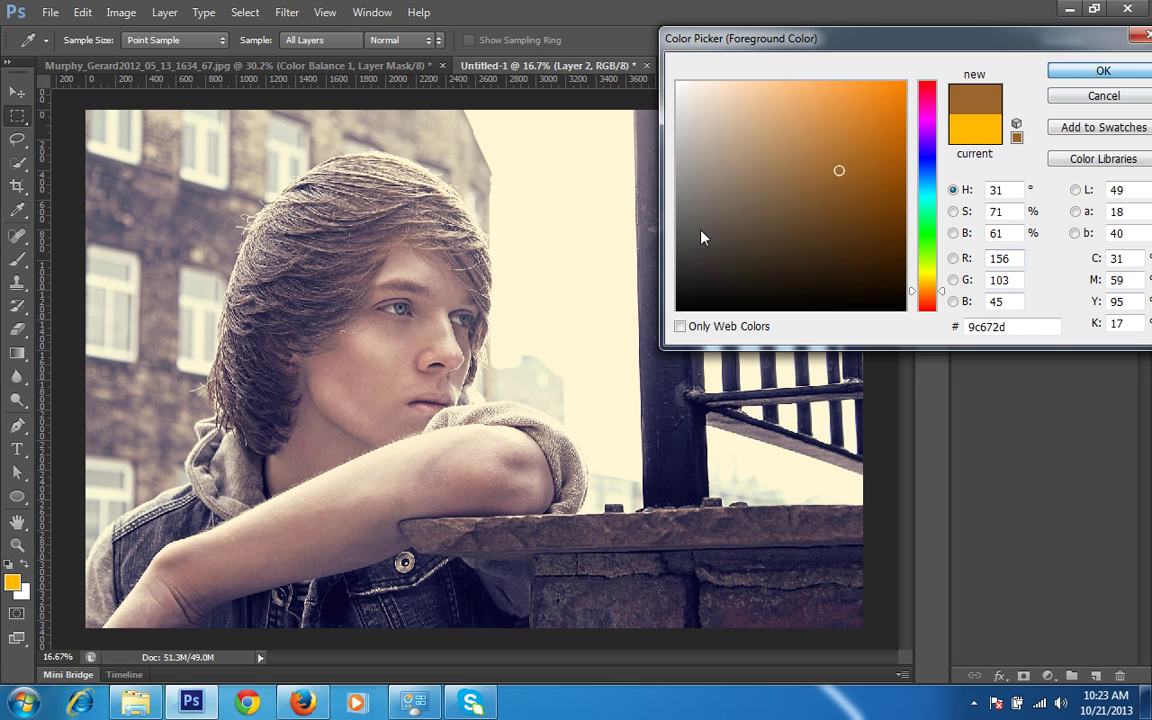
left_click(1101, 72)
Set the new layer's blend mode to Screen and dab a soft 2200 px brush over the bright sky between the face and the stairs.
key("m")
key("b")
key("bracketright")
key("bracketright")
key("bracketright")
key("bracketright")
key("bracketright")
key("bracketright")
key("bracketright")
key("bracketright")
key("bracketright")
key("bracketright")
key("bracketright")
key("bracketright")
key("bracketright")
key("bracketright")
key("bracketright")
key("bracketright")
key("bracketright")
key("bracketright")
key("bracketright")
key("bracketright")
key("bracketright")
key("bracketright")
key("bracketleft")
key("bracketleft")
key("bracketleft")
key("bracketleft")
key("bracketleft")
key("bracketleft")
key("bracketleft")
key("bracketleft")
key("bracketleft")
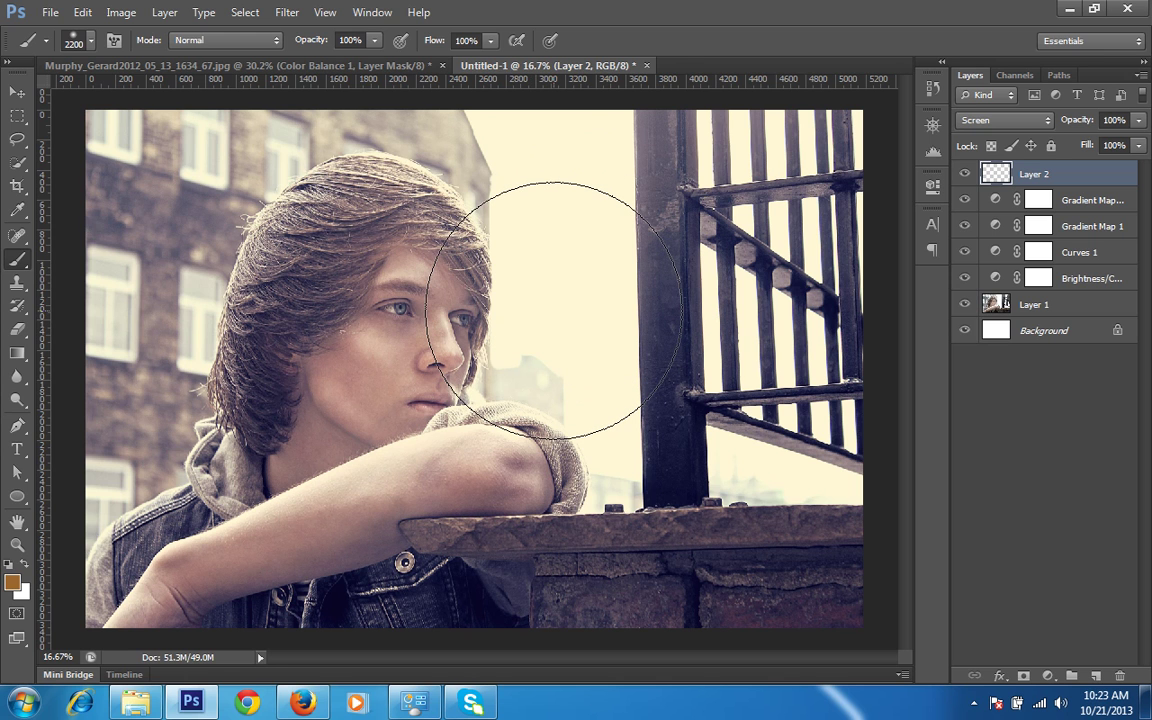
left_click(554, 310)
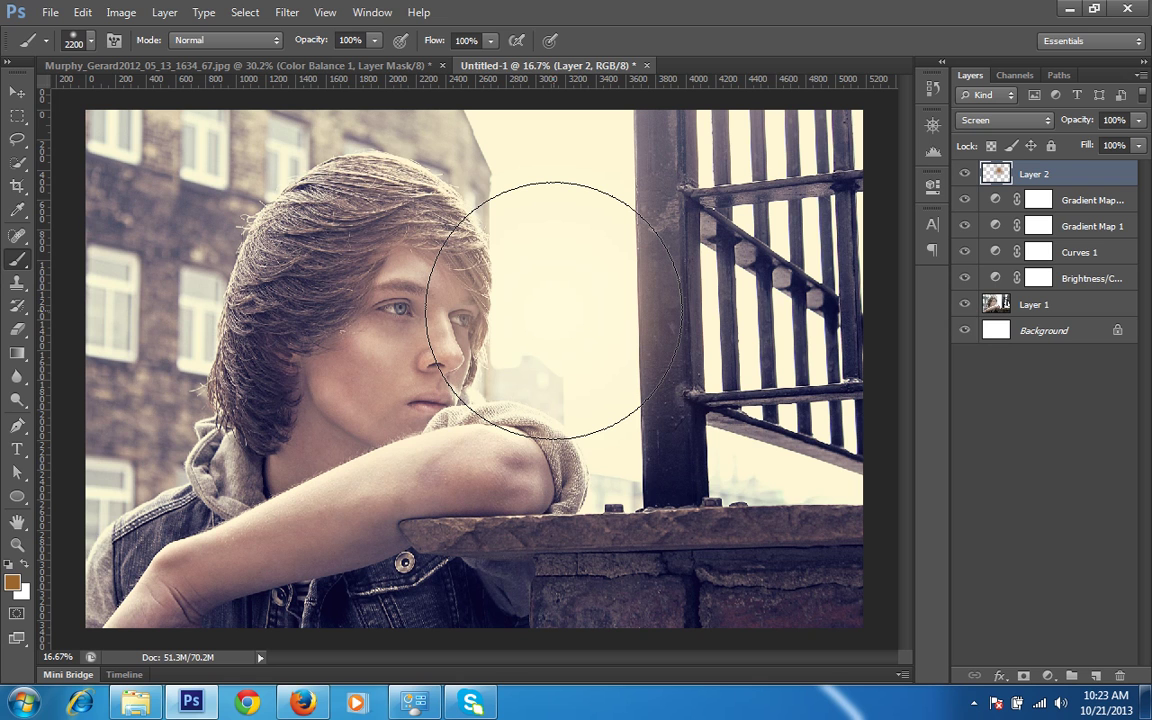
left_click(554, 310)
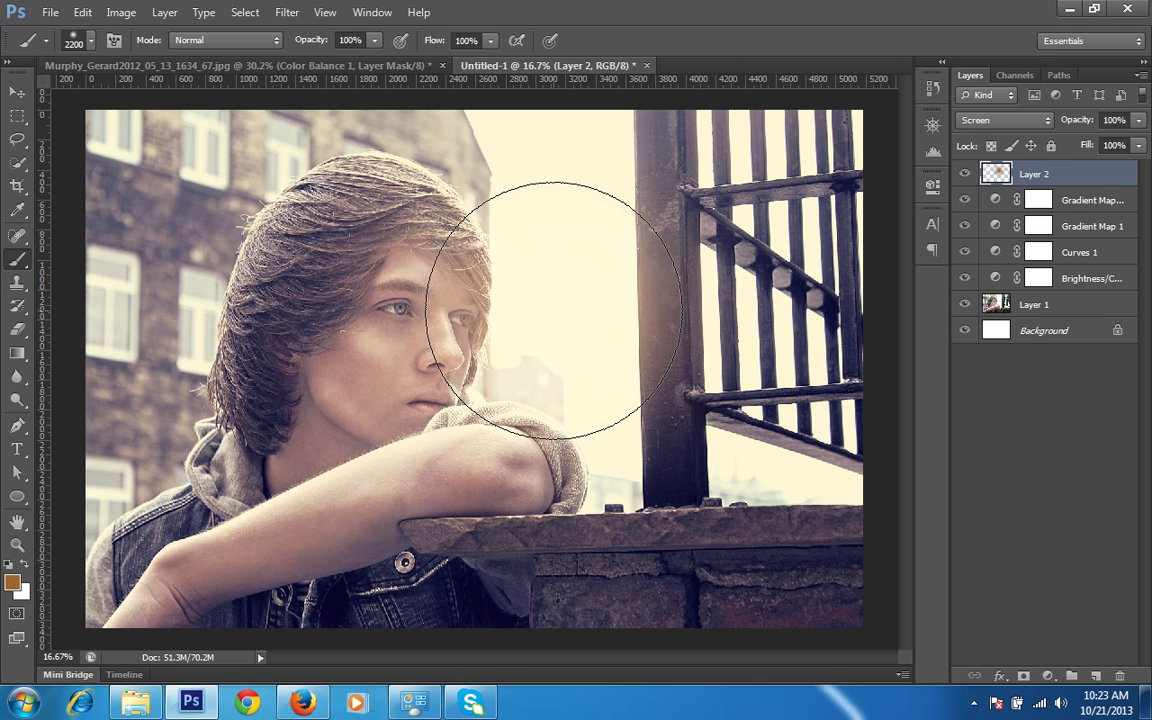
left_click(554, 310)
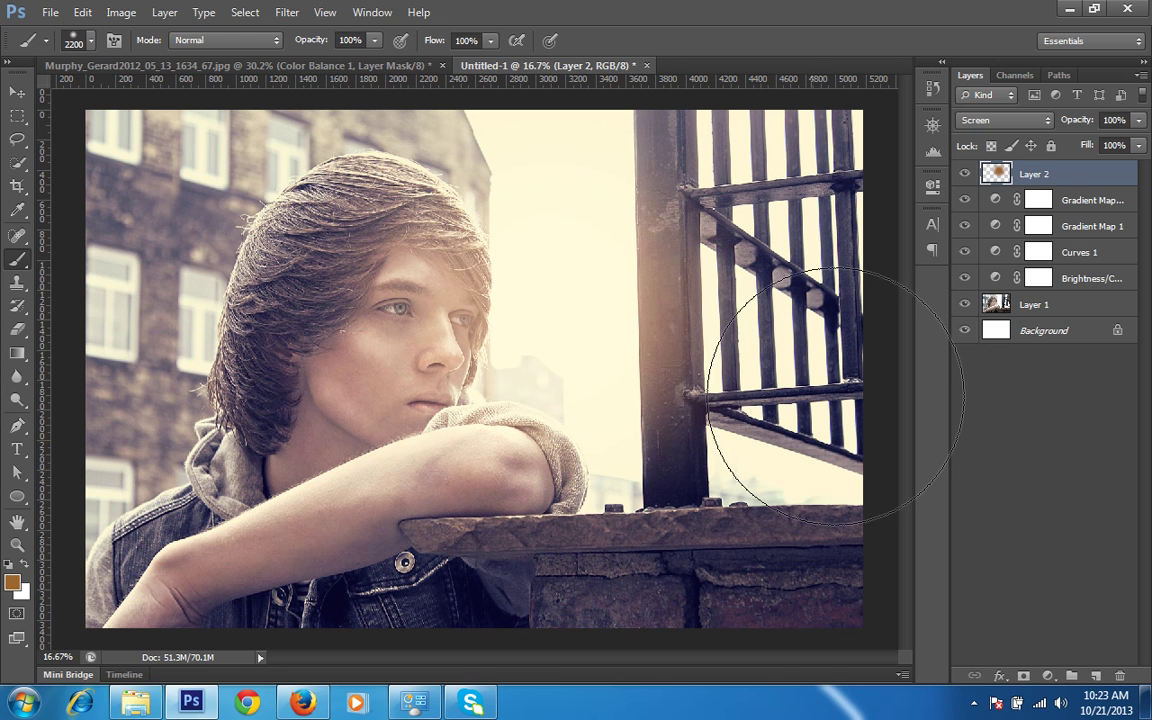
Compare the photo with and without the painted glow by switching Layer 2's visibility.
left_click(965, 174)
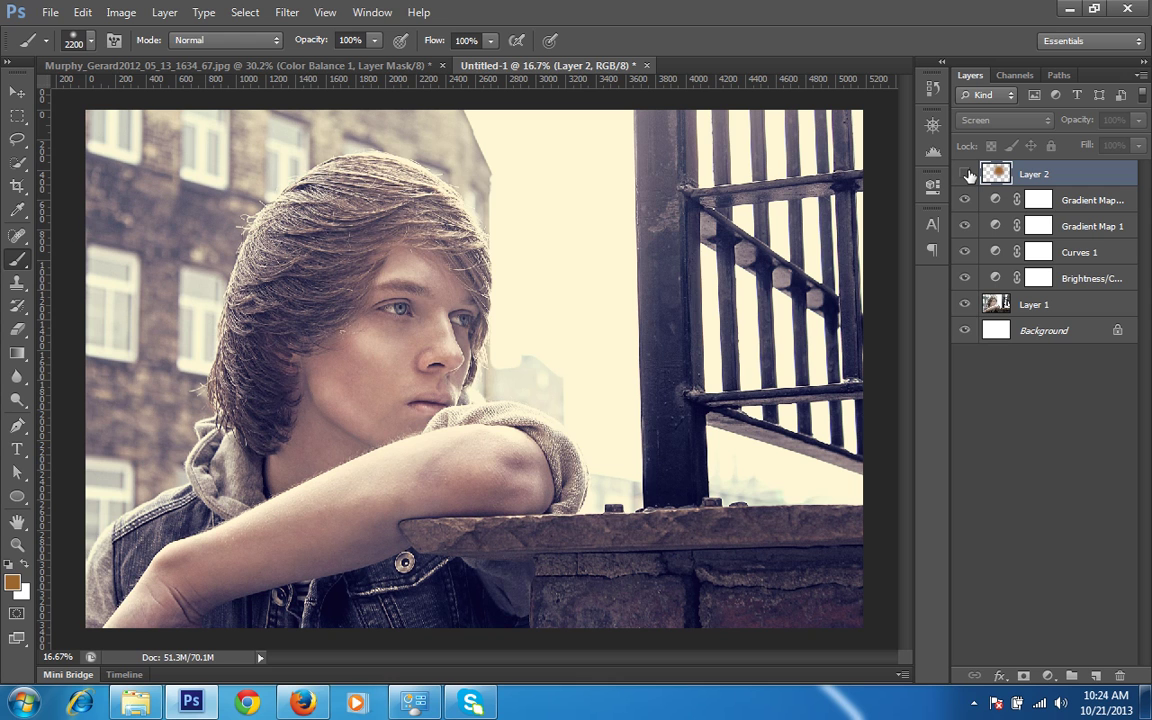
left_click(965, 174)
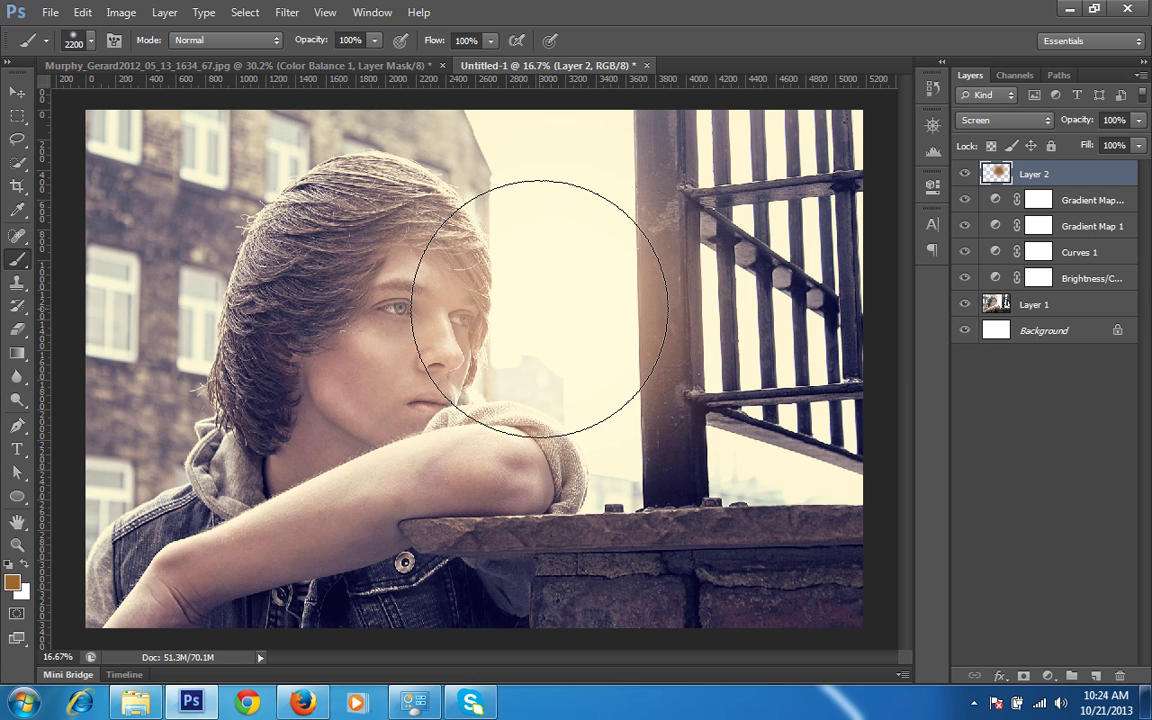
left_click(965, 177)
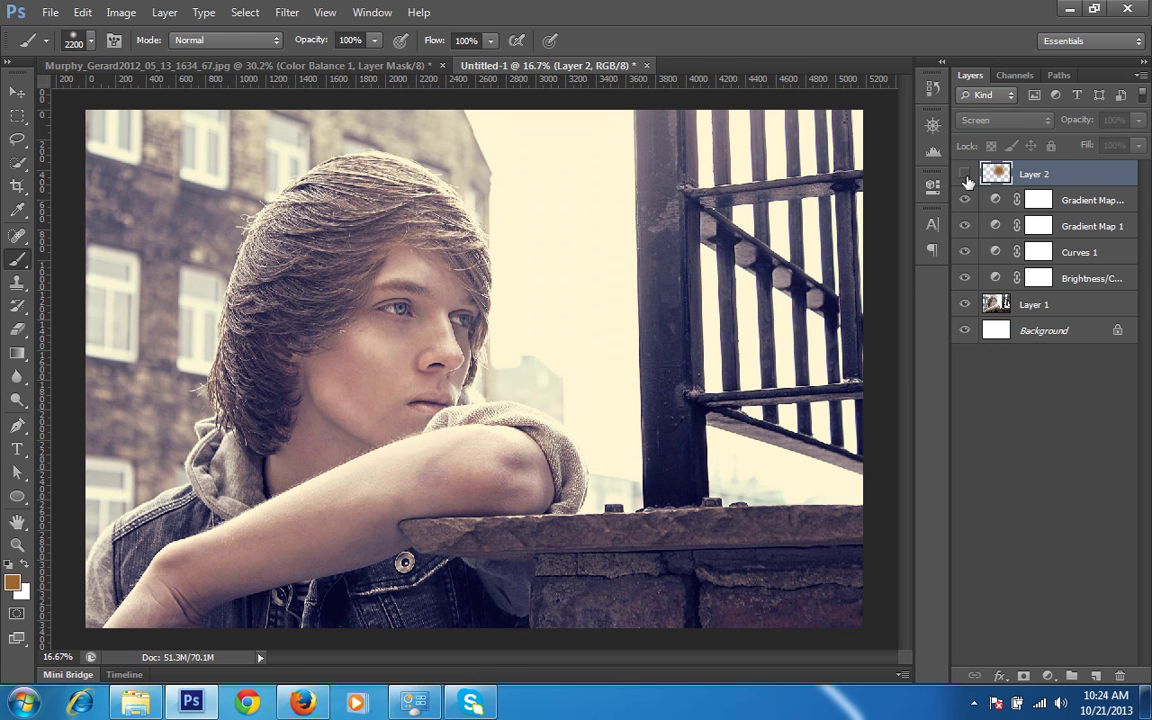
left_click(965, 175)
Hide the glow layer and all adjustments, and show them again step by step to review the whole effect.
left_click(965, 278)
left_click(965, 252)
left_click_drag(965, 174, 966, 230)
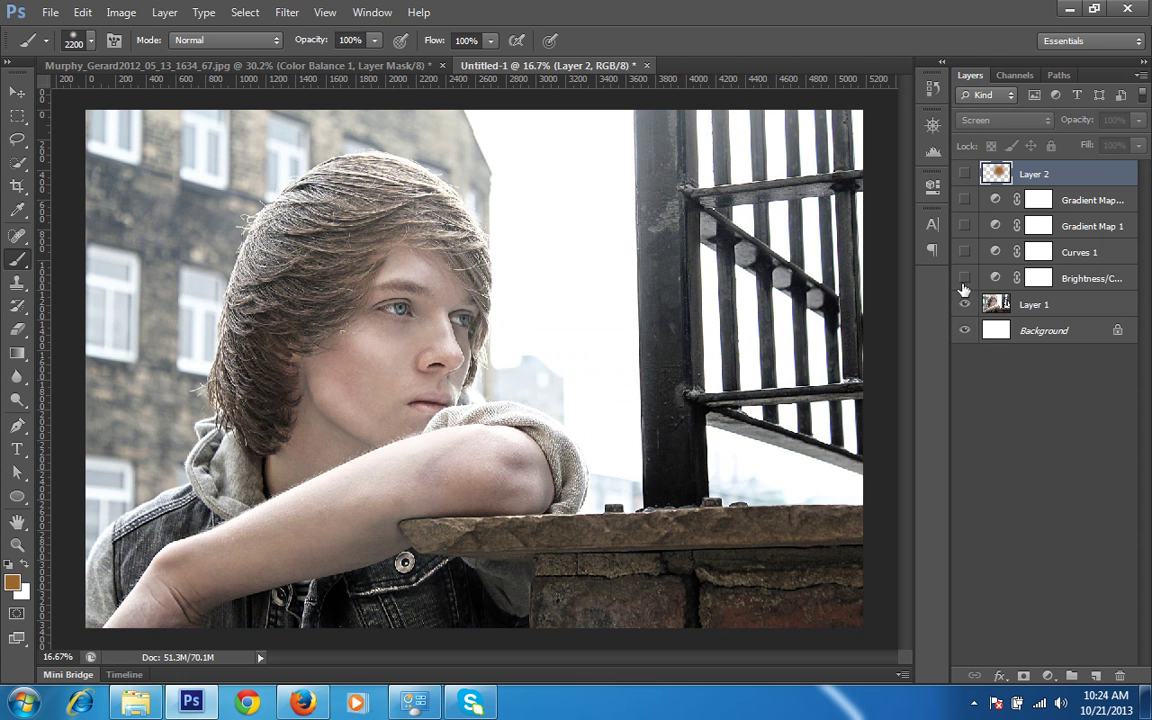
left_click(964, 278)
left_click(964, 254)
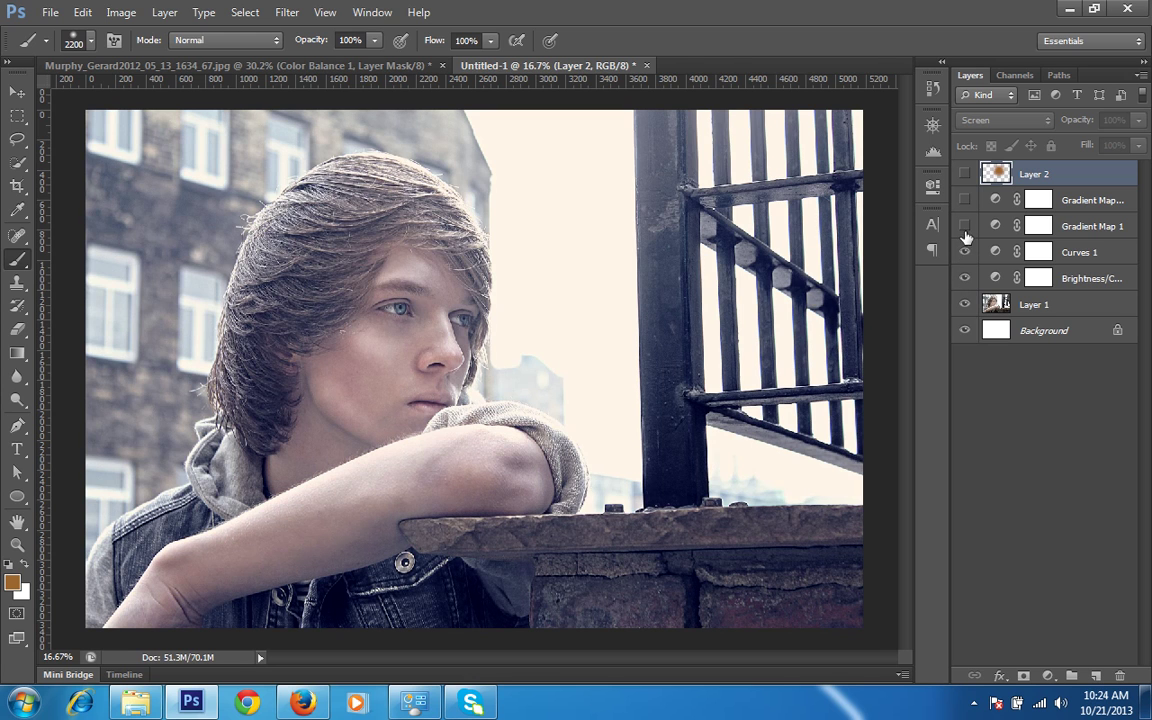
left_click(965, 227)
left_click(965, 176)
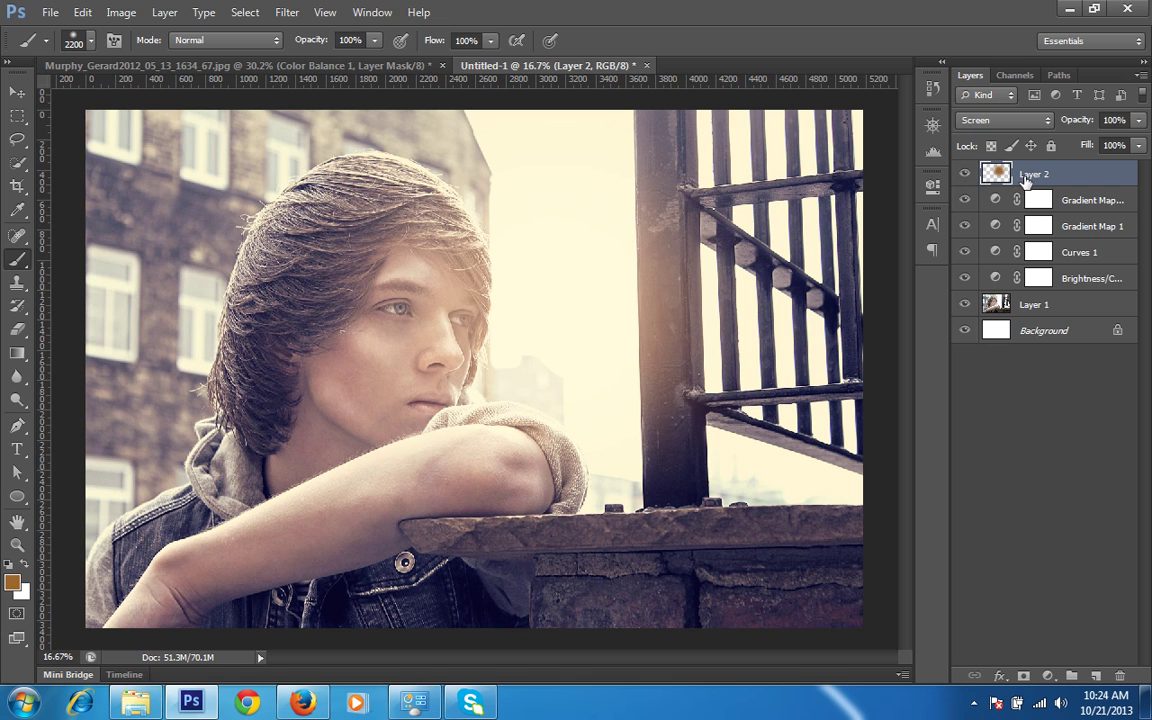
Add a Color Balance adjustment layer, shift its midtones slightly toward cyan and yellow, and compare the photo with and without it.
left_click(1048, 679)
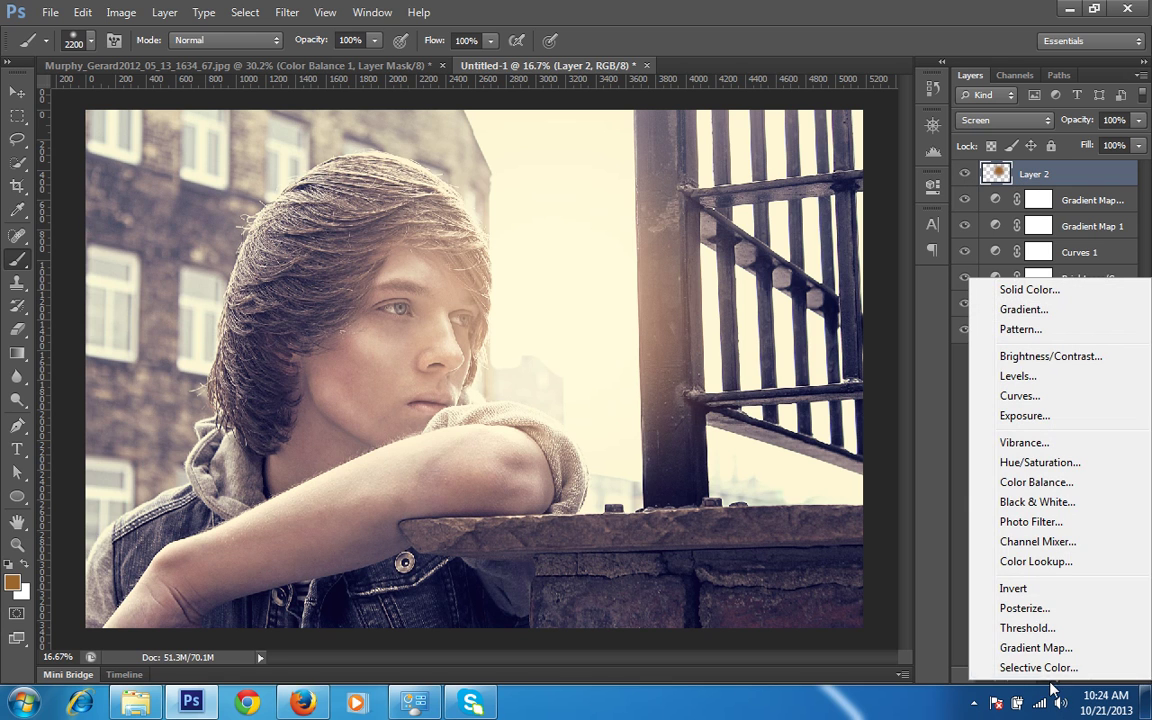
left_click(1038, 484)
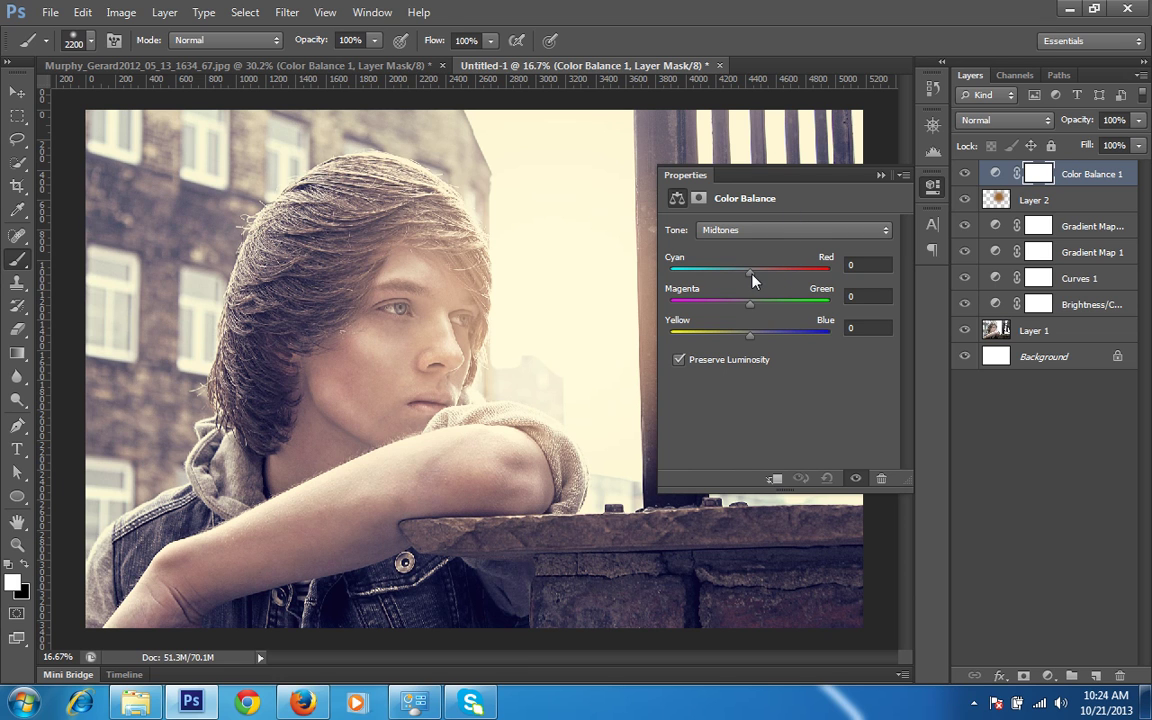
mouse_move(750, 272)
left_mouse_down()
mouse_move(741, 278)
mouse_move(759, 278)
mouse_move(743, 275)
left_mouse_up()
left_click_drag(750, 337, 742, 336)
left_click_drag(745, 274, 755, 315)
left_click(881, 175)
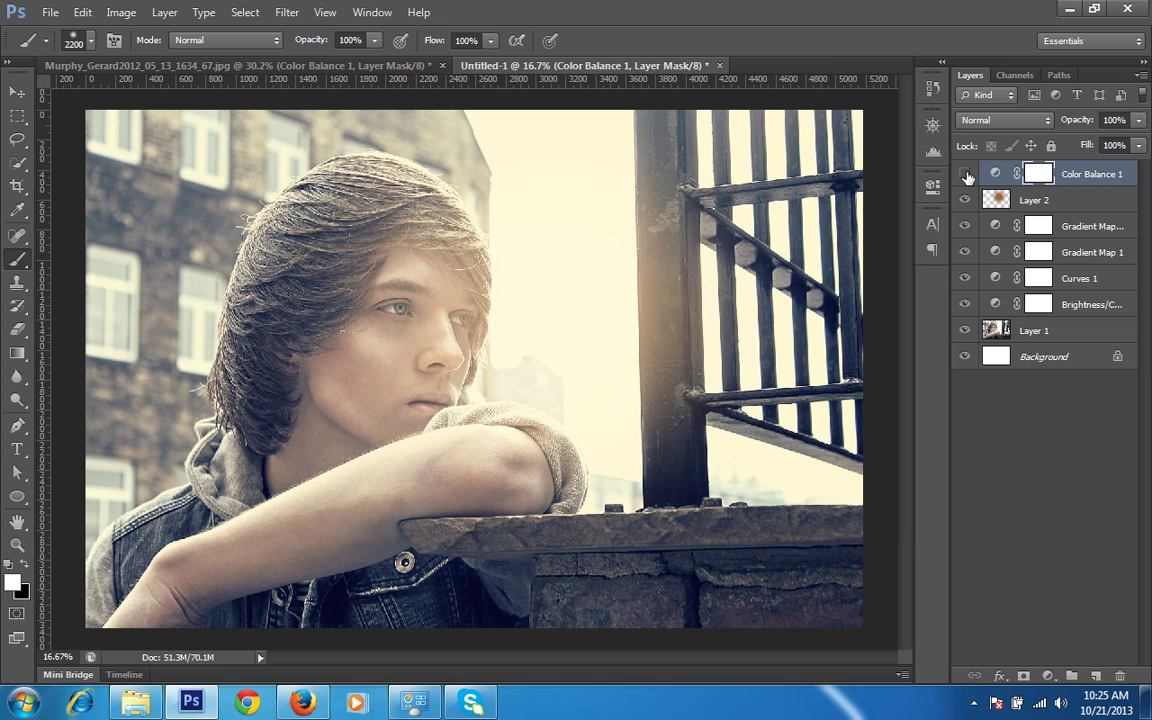
left_click(966, 175)
left_click(966, 176)
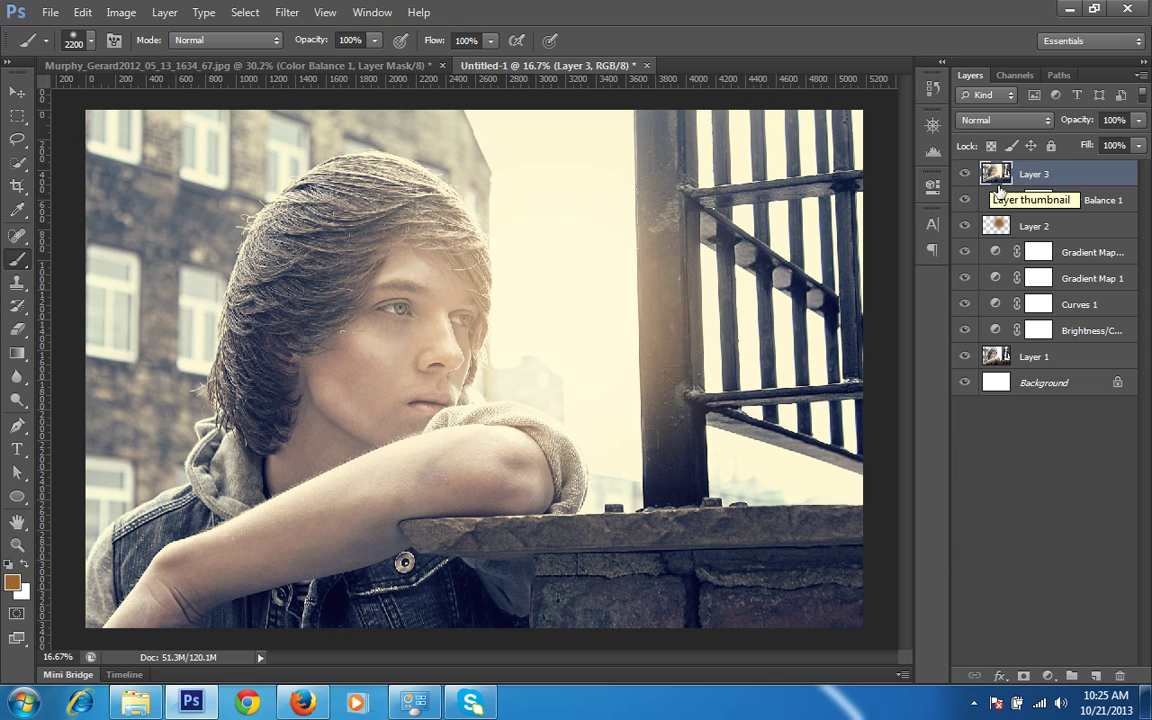
Add a Levels adjustment layer above the merged photo layer and raise its black input level to 63.
left_click(1048, 677)
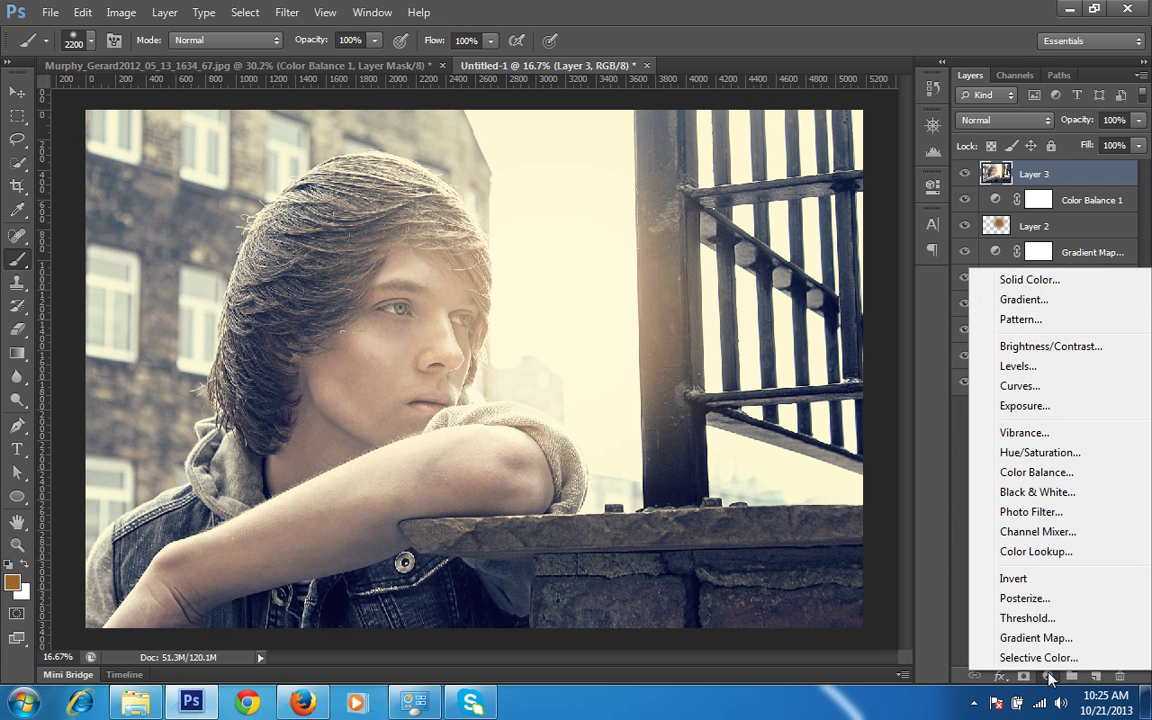
left_click(1028, 368)
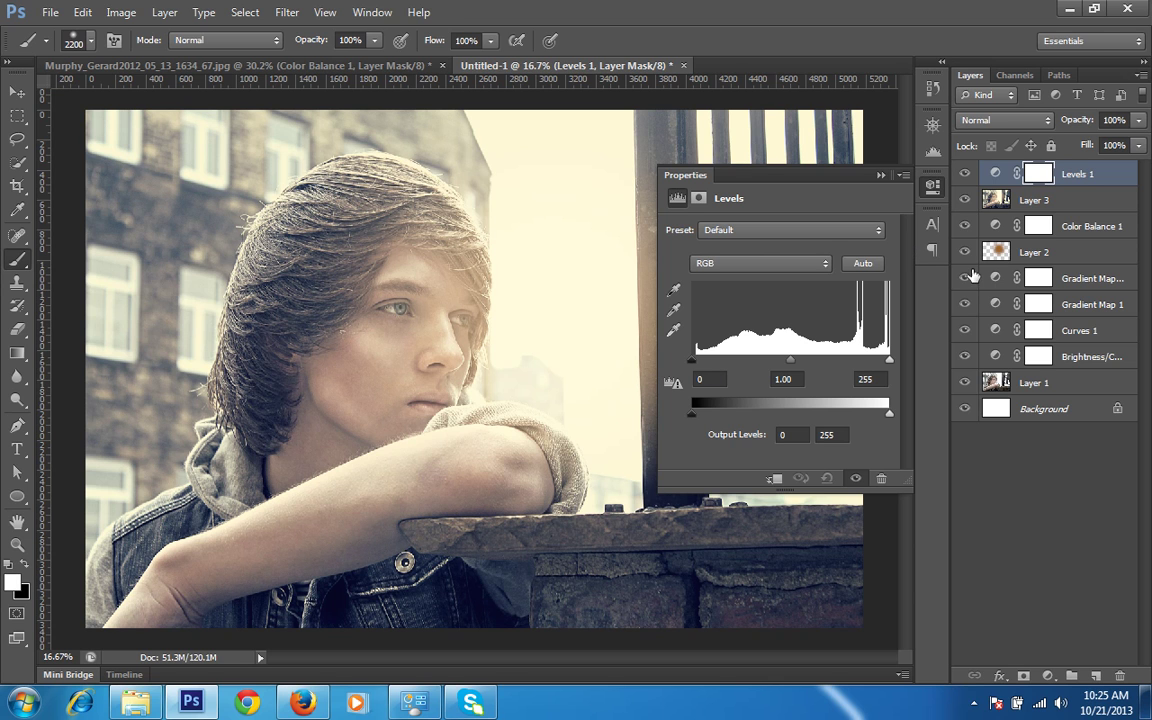
left_click_drag(692, 360, 741, 370)
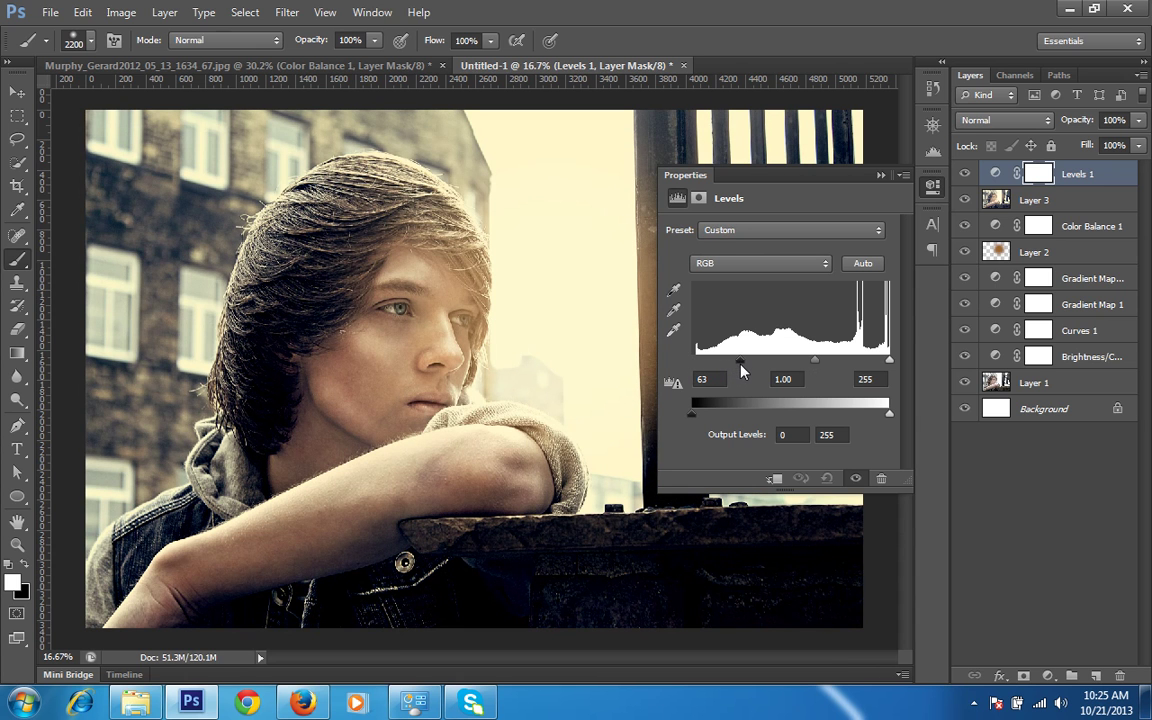
left_click(881, 175)
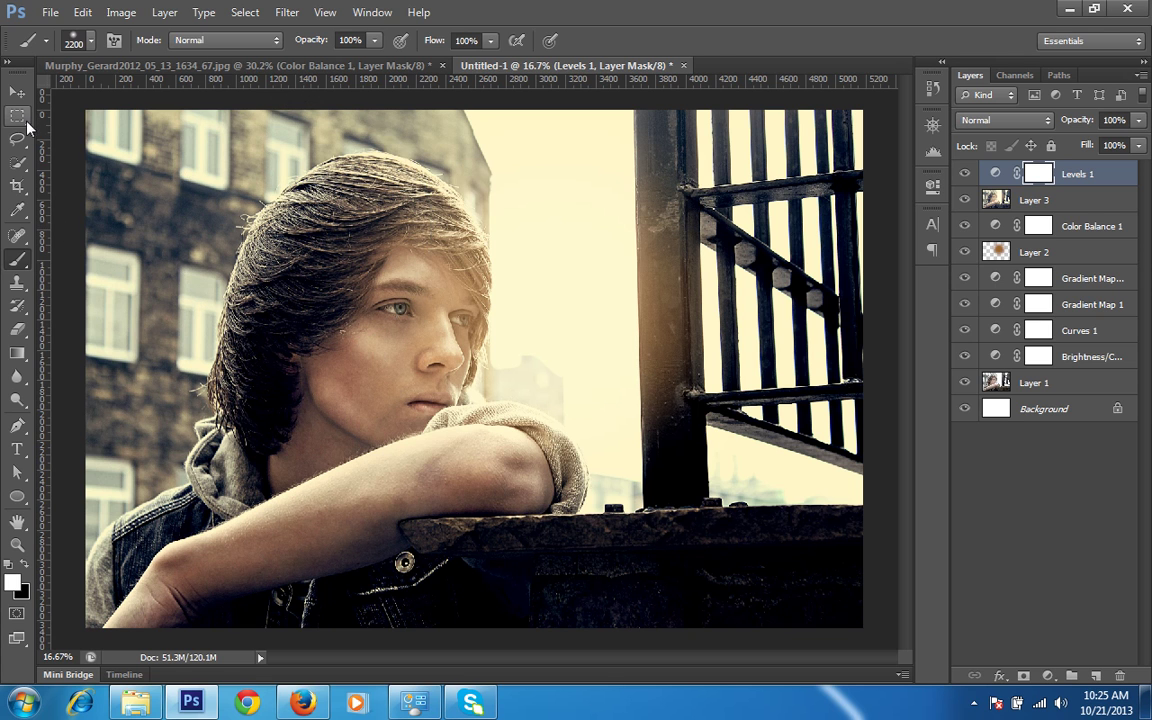
Select a large rectangle around the face and arm, fill it with black on the Levels layer mask, and deselect.
left_click(18, 120)
left_click_drag(158, 145, 734, 548)
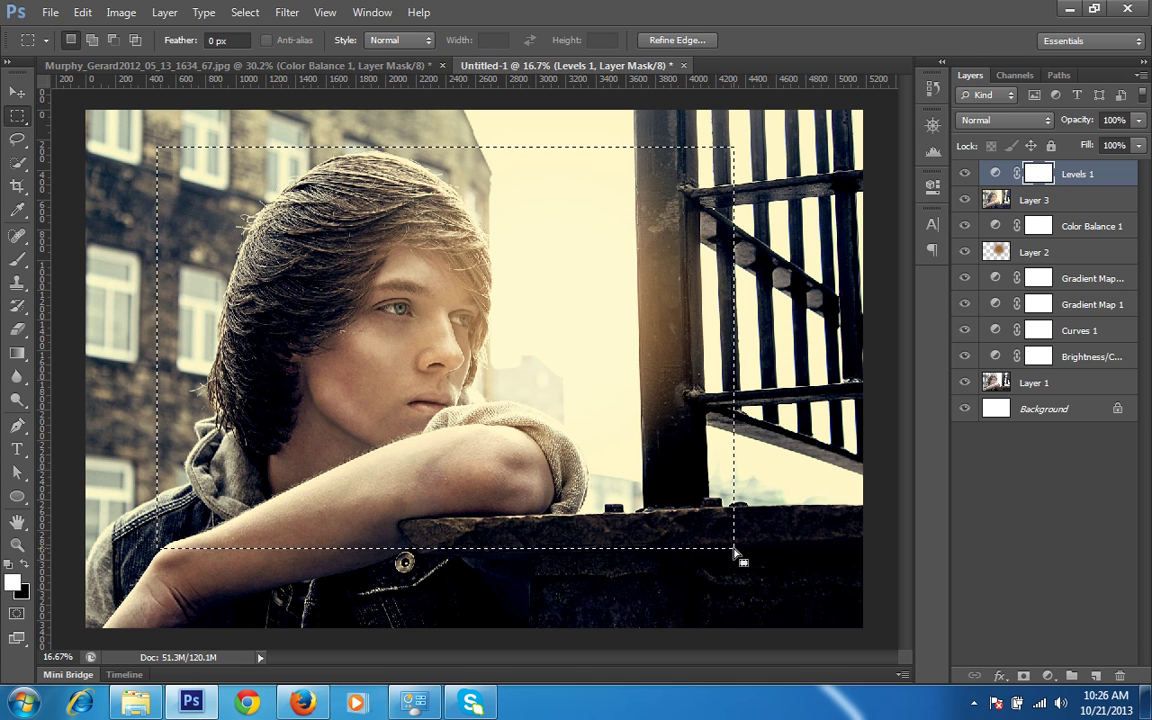
key("alt")
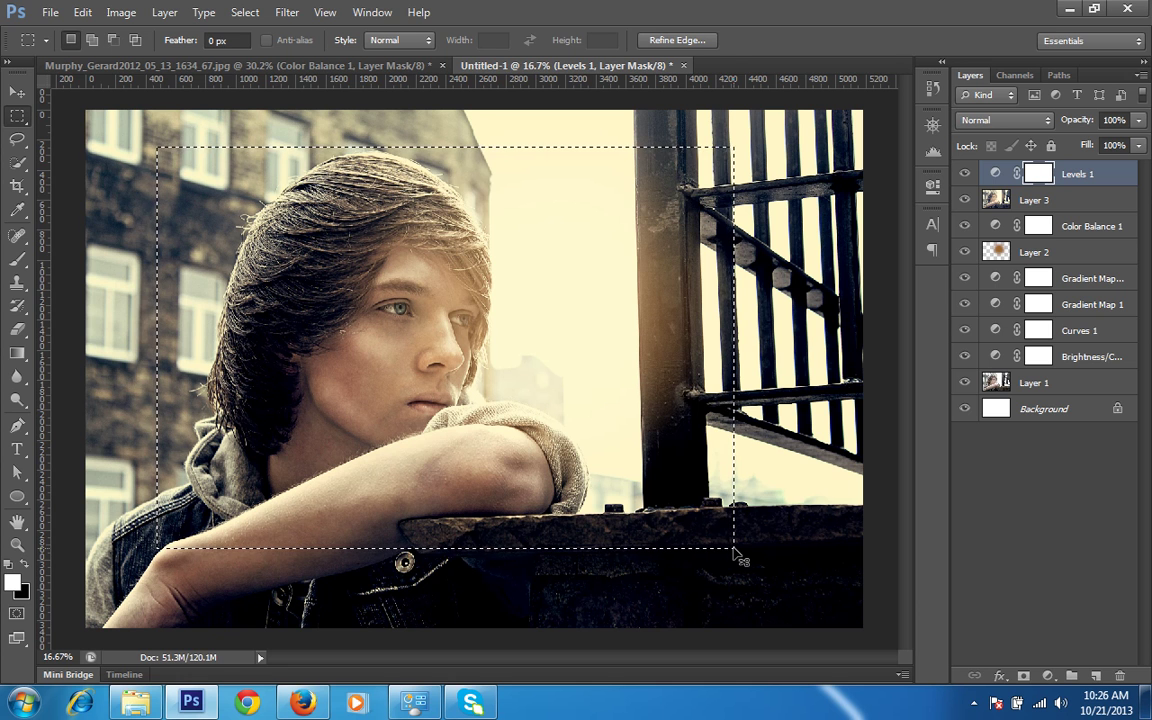
key("ctrl+BackSpace")
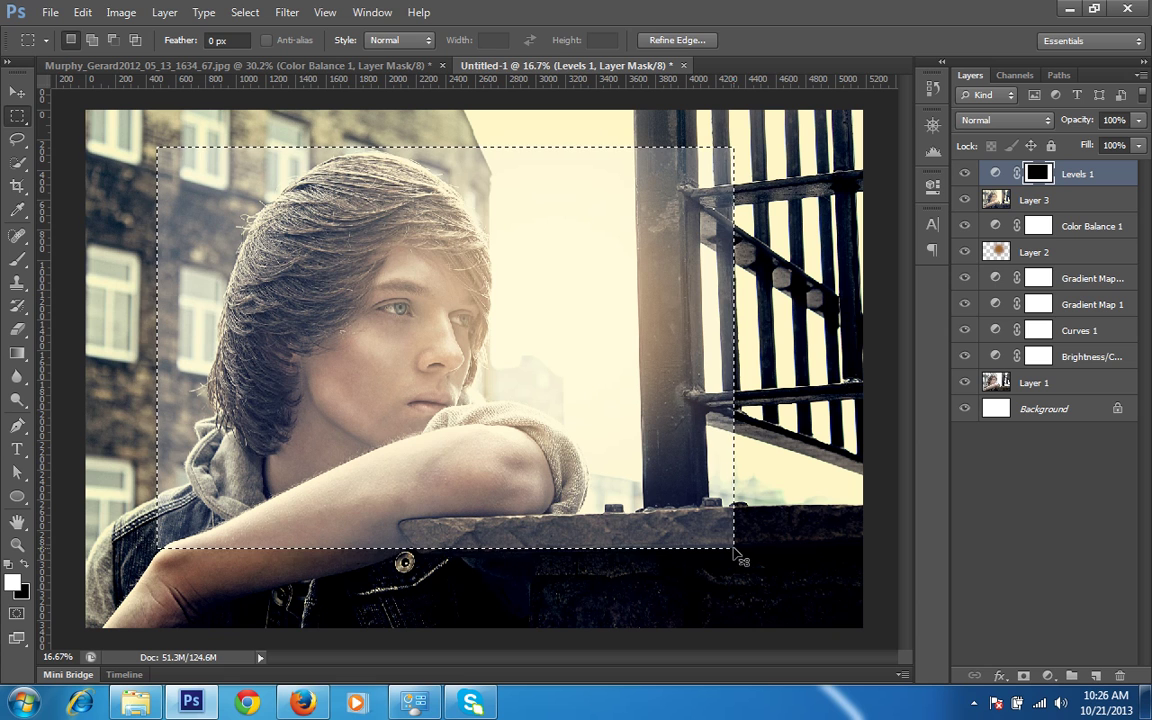
key("ctrl+d")
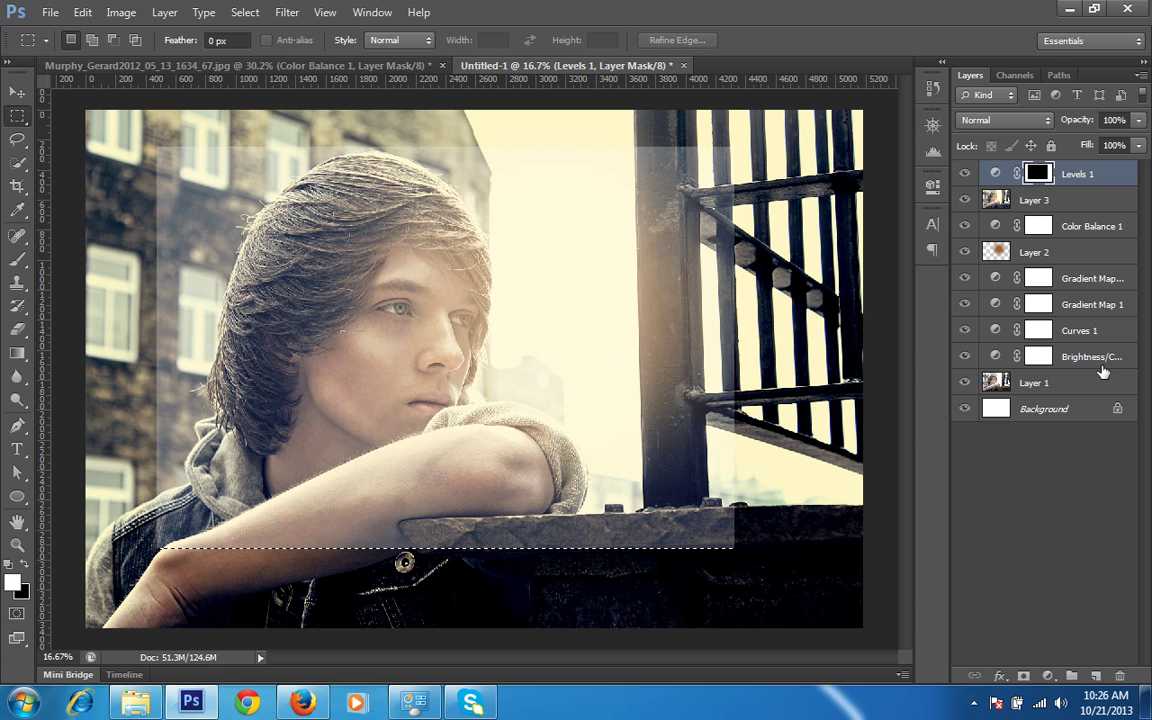
Feather the Levels layer mask to 412.3 px and lower the Levels layer's opacity to 53%.
double_click(1039, 177)
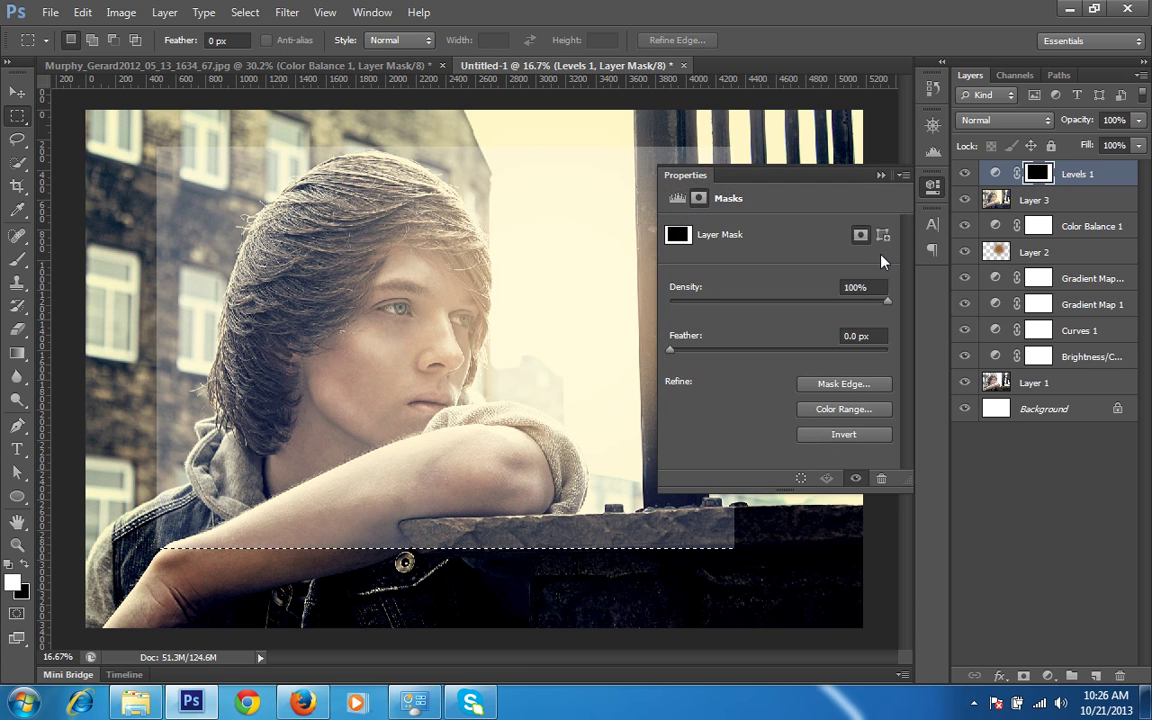
left_click_drag(673, 352, 860, 356)
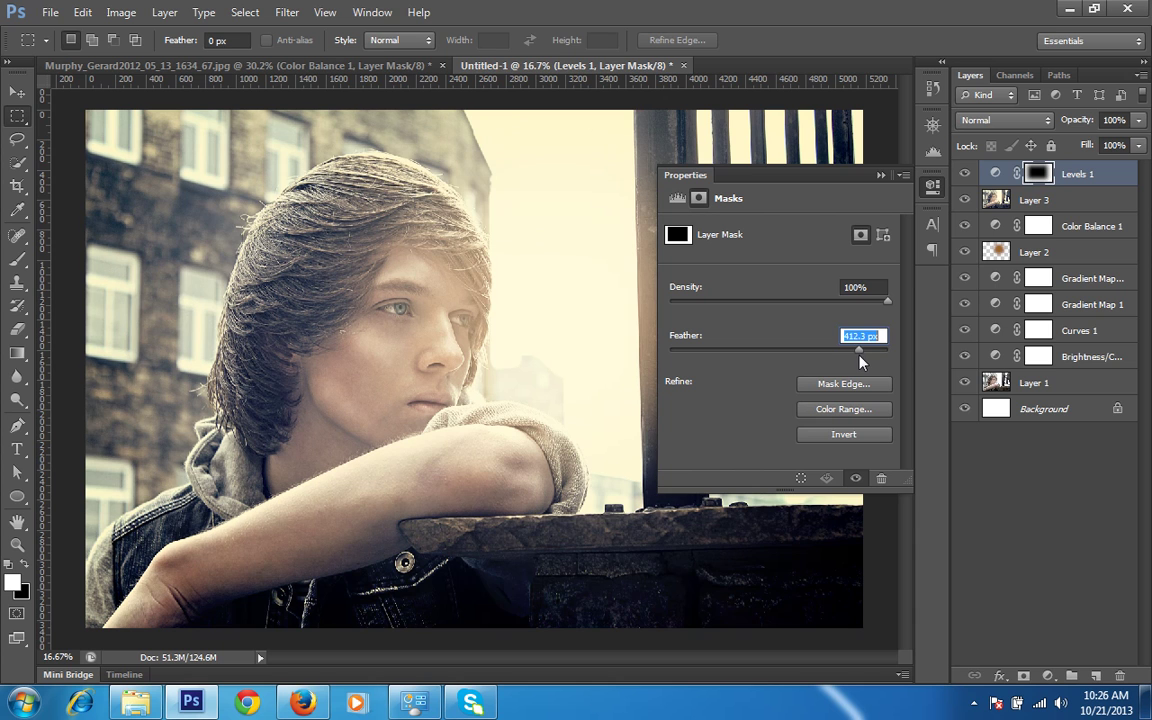
left_click(880, 176)
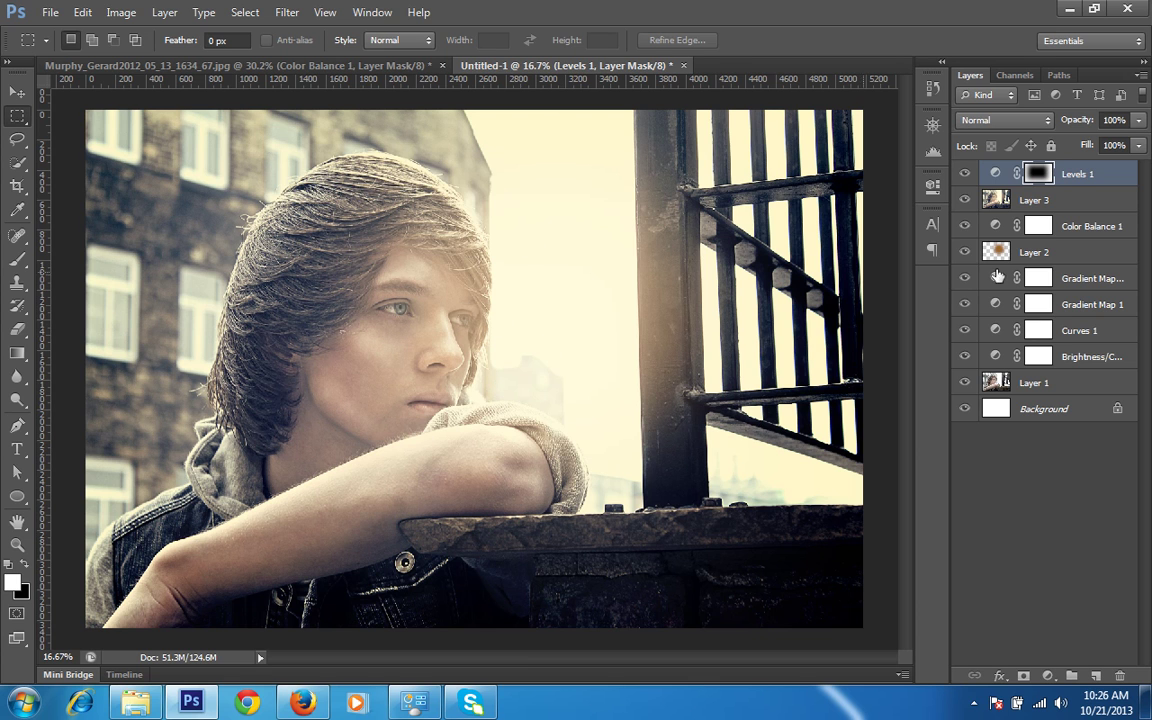
left_click_drag(1080, 120, 1060, 120)
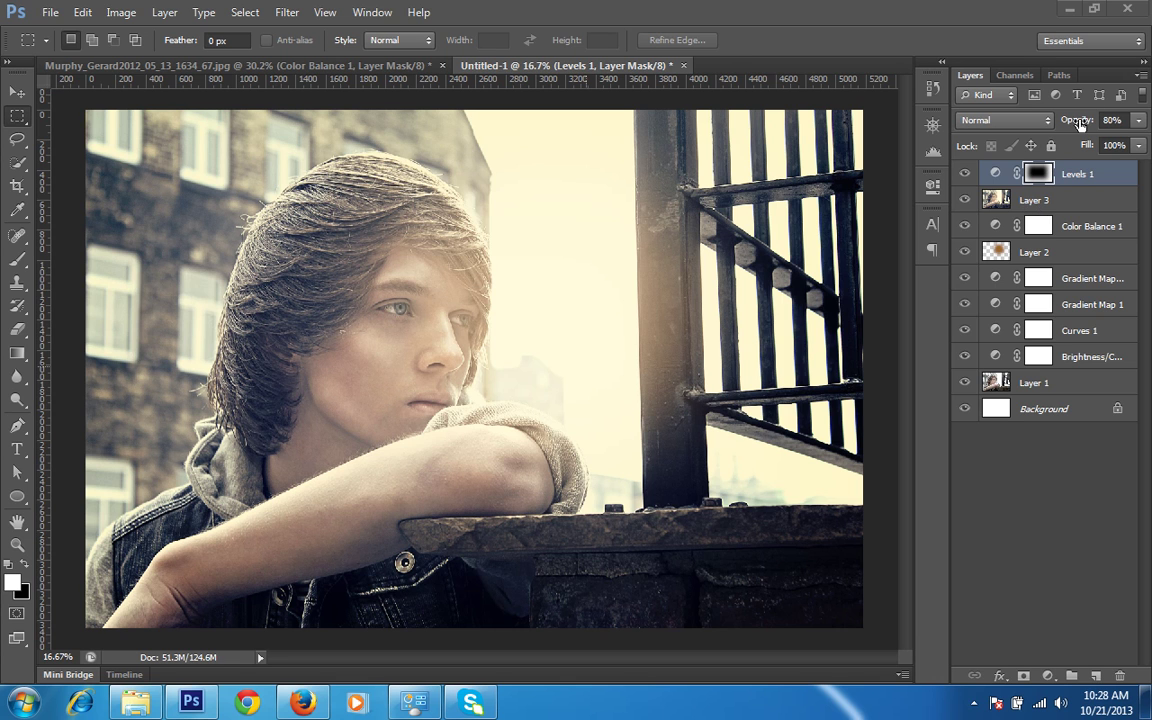
left_click_drag(1080, 122, 1060, 122)
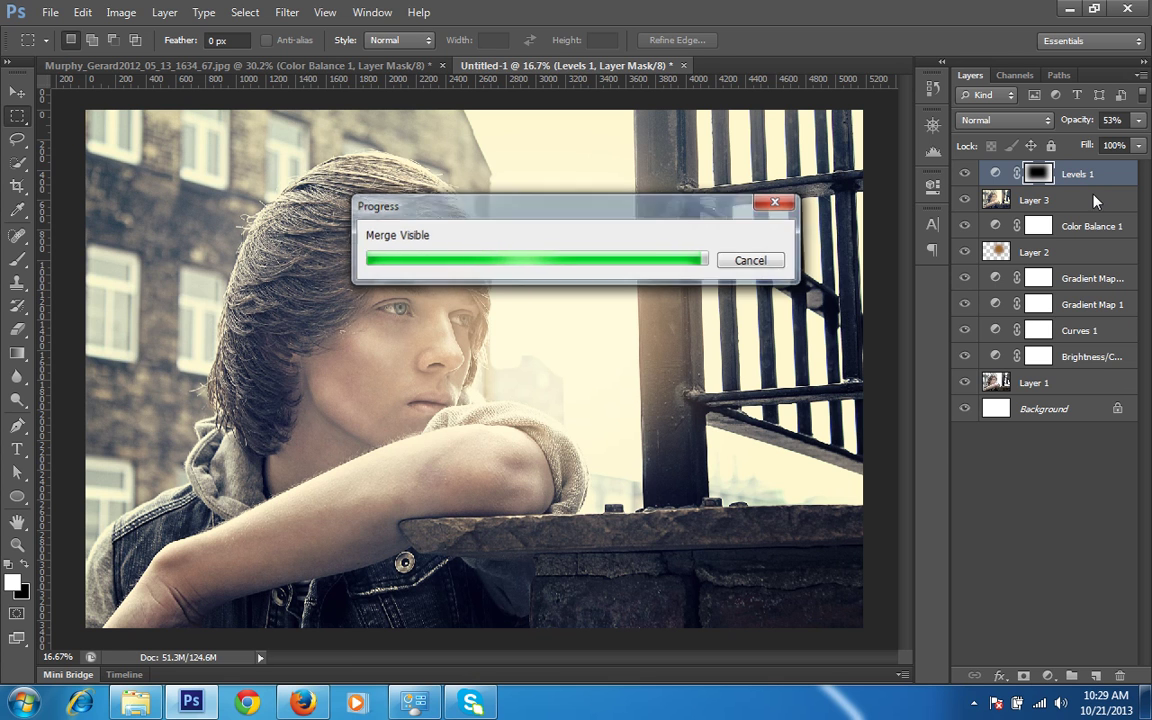
Hide all layers above Layer 1 and show only the merged Layer 4 again to compare the original with the finished effect.
left_click_drag(964, 382, 964, 183)
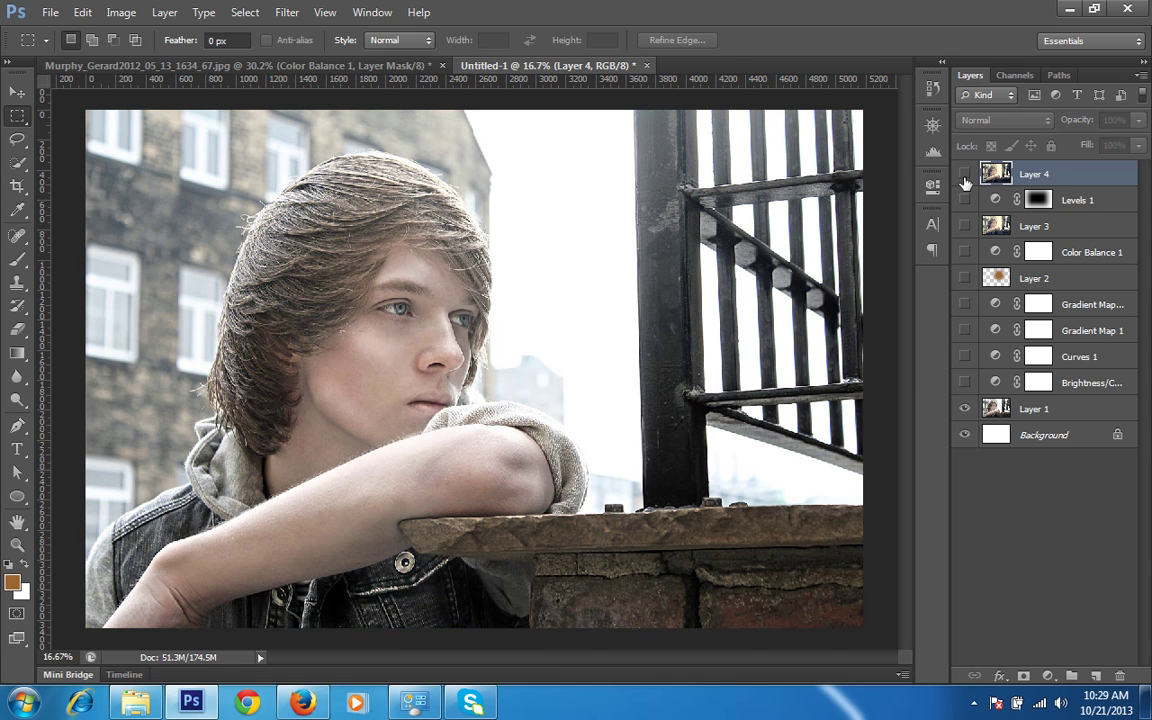
left_click(964, 176)
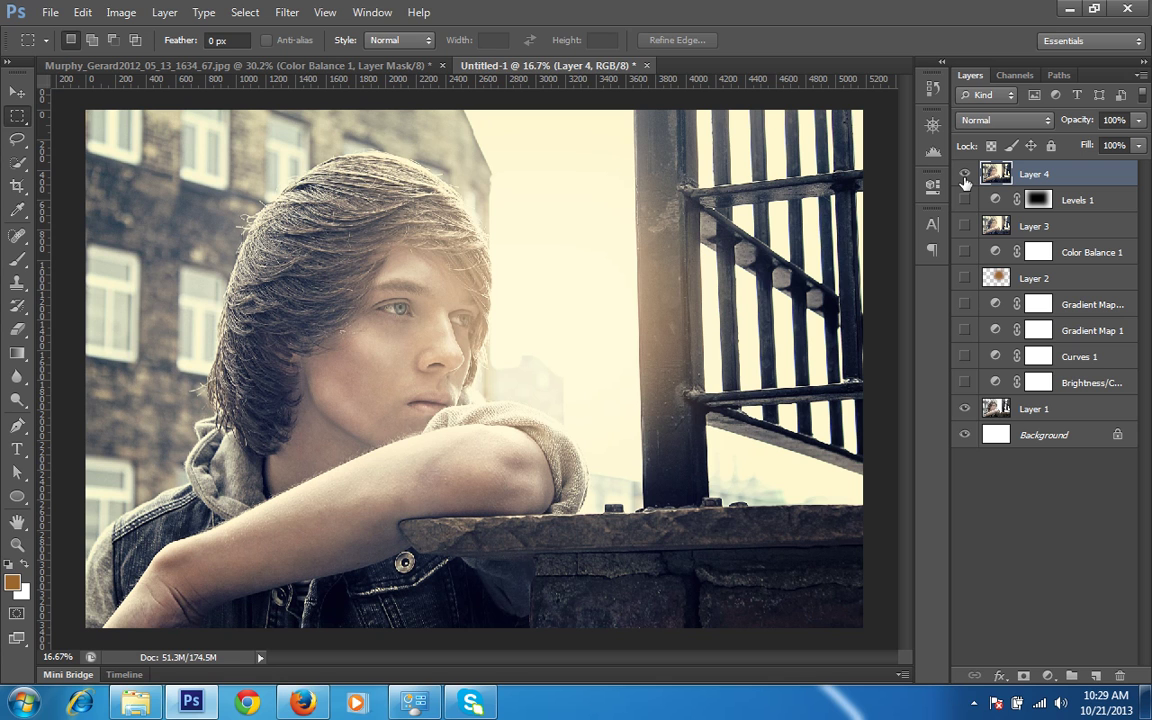